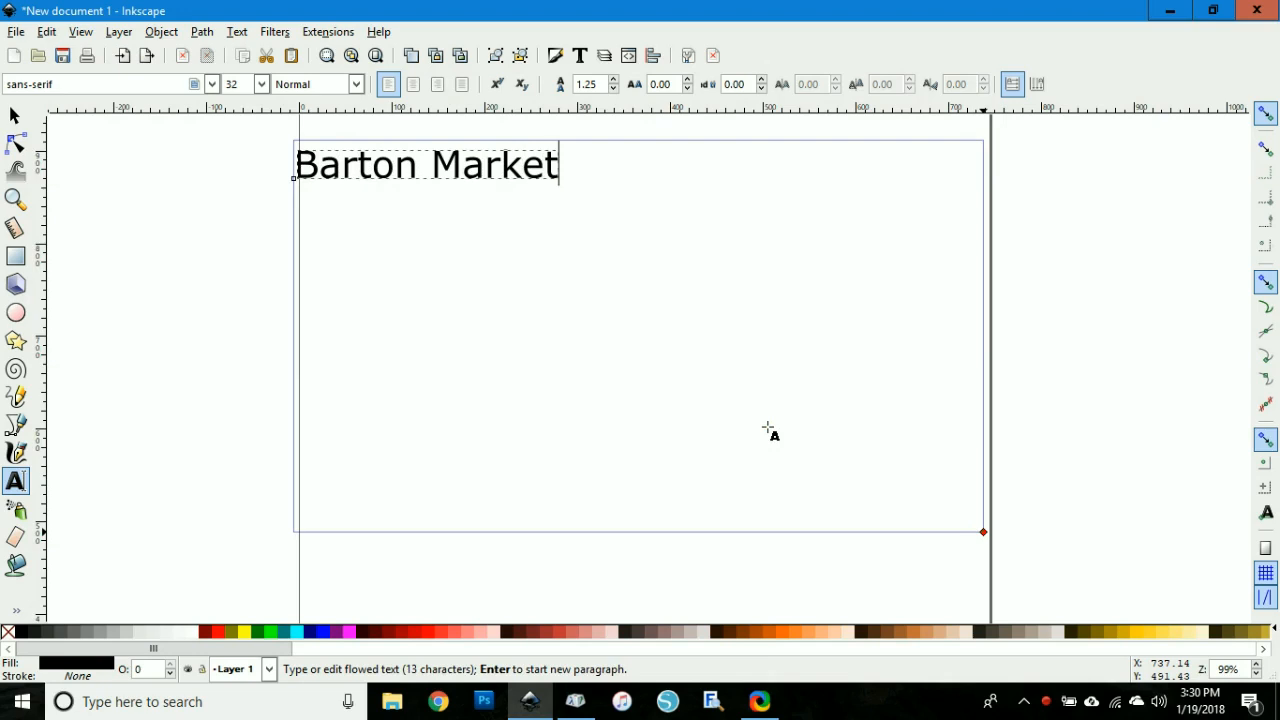
Step: Set the Barton Market text's font to Ardilla at size 80
{"action": "left_click_drag", "start_coordinate": [559, 164], "coordinate": [357, 165]}
{"action": "left_click_drag", "start_coordinate": [316, 224], "coordinate": [250, 190]}
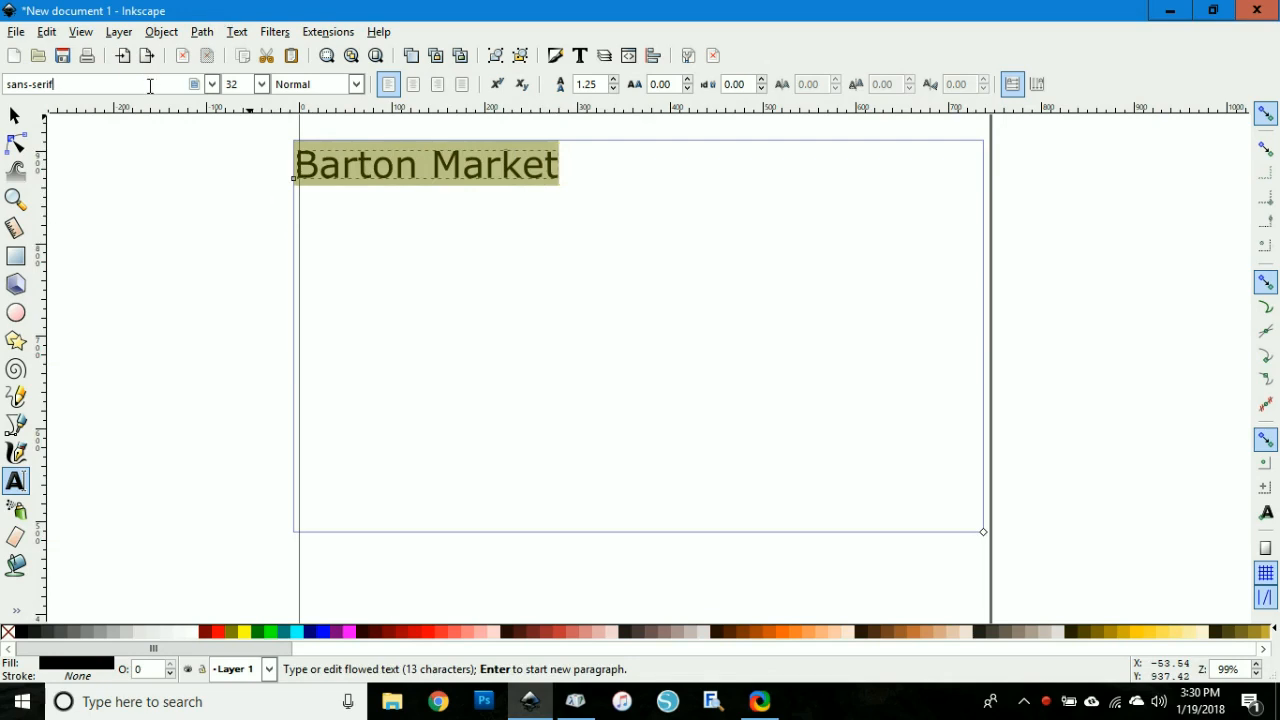
{"action": "type", "text": "ardilla"}
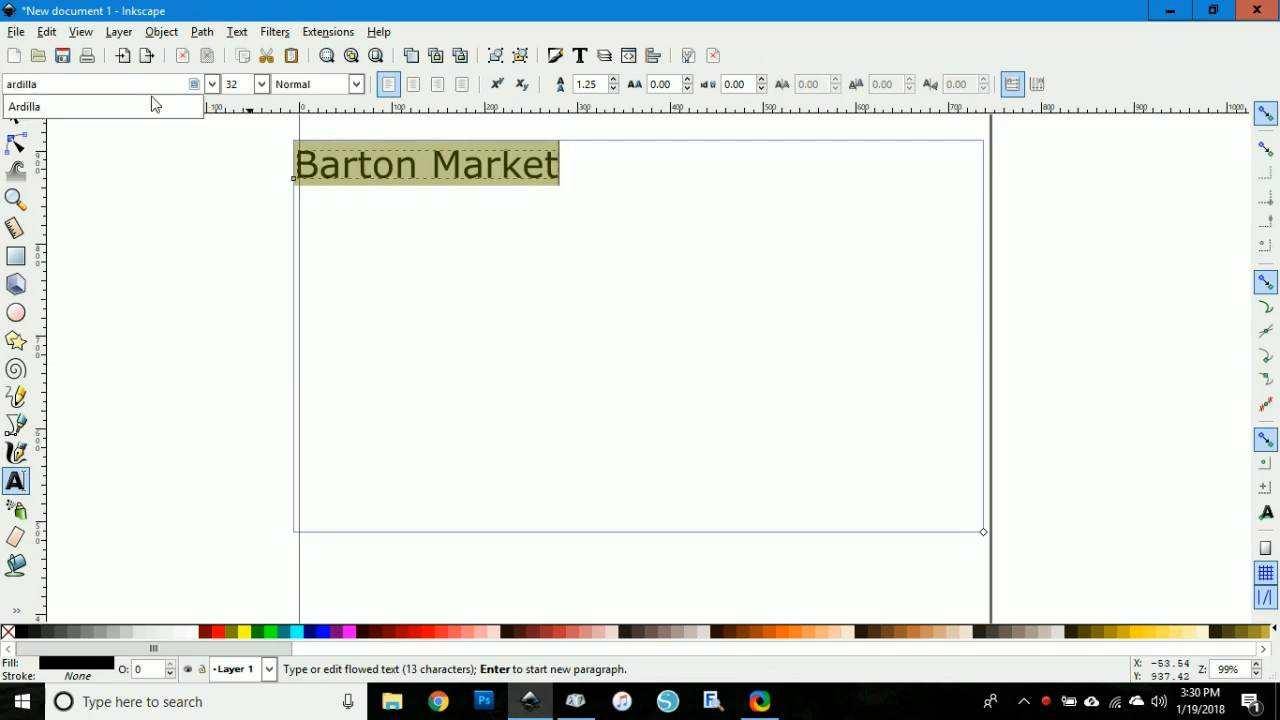
{"action": "left_click", "coordinate": [155, 105]}
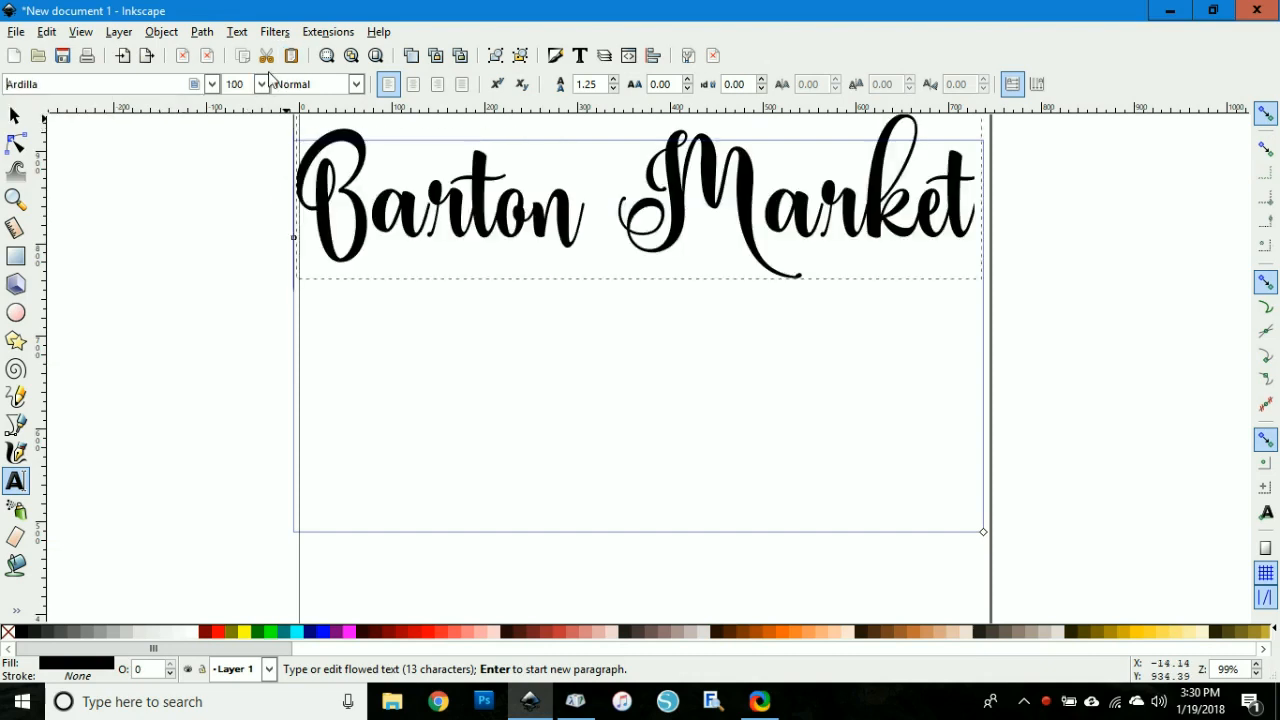
{"action": "double_click", "coordinate": [240, 84]}
{"action": "type", "text": "80"}
{"action": "key", "text": "Return"}
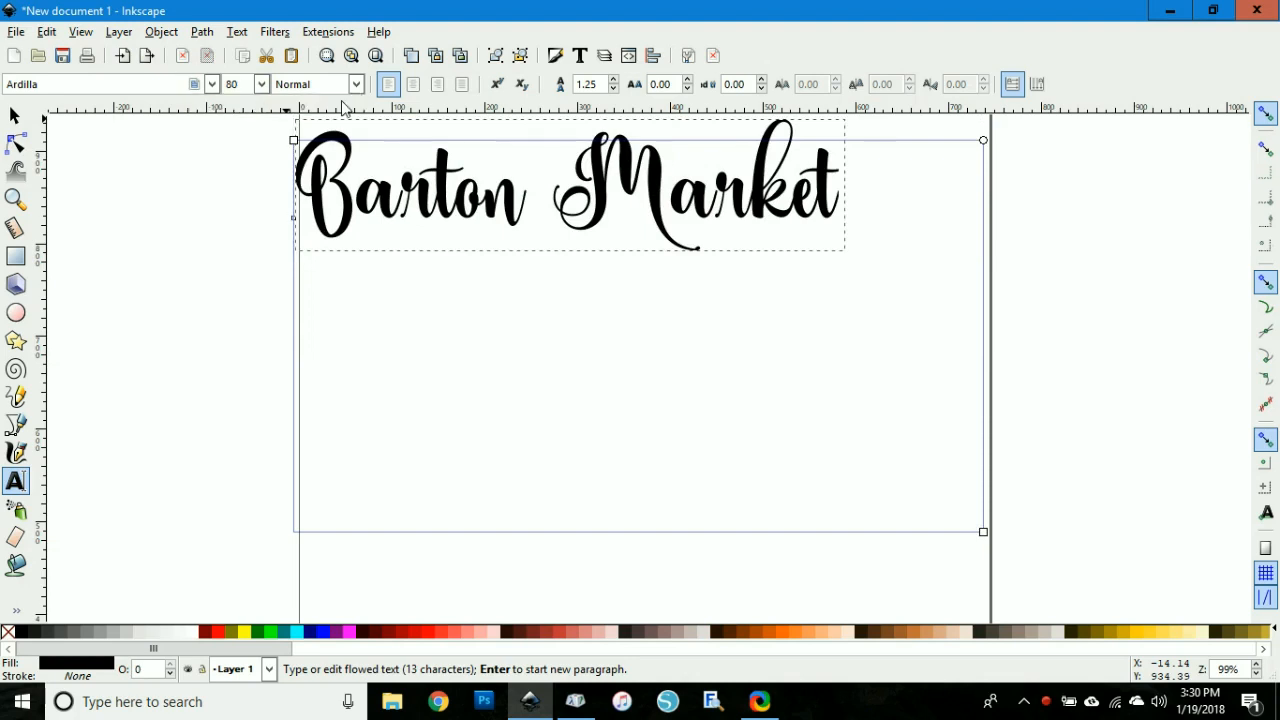
Step: Move the Barton Market text to the middle of the page
{"action": "left_click", "coordinate": [14, 116]}
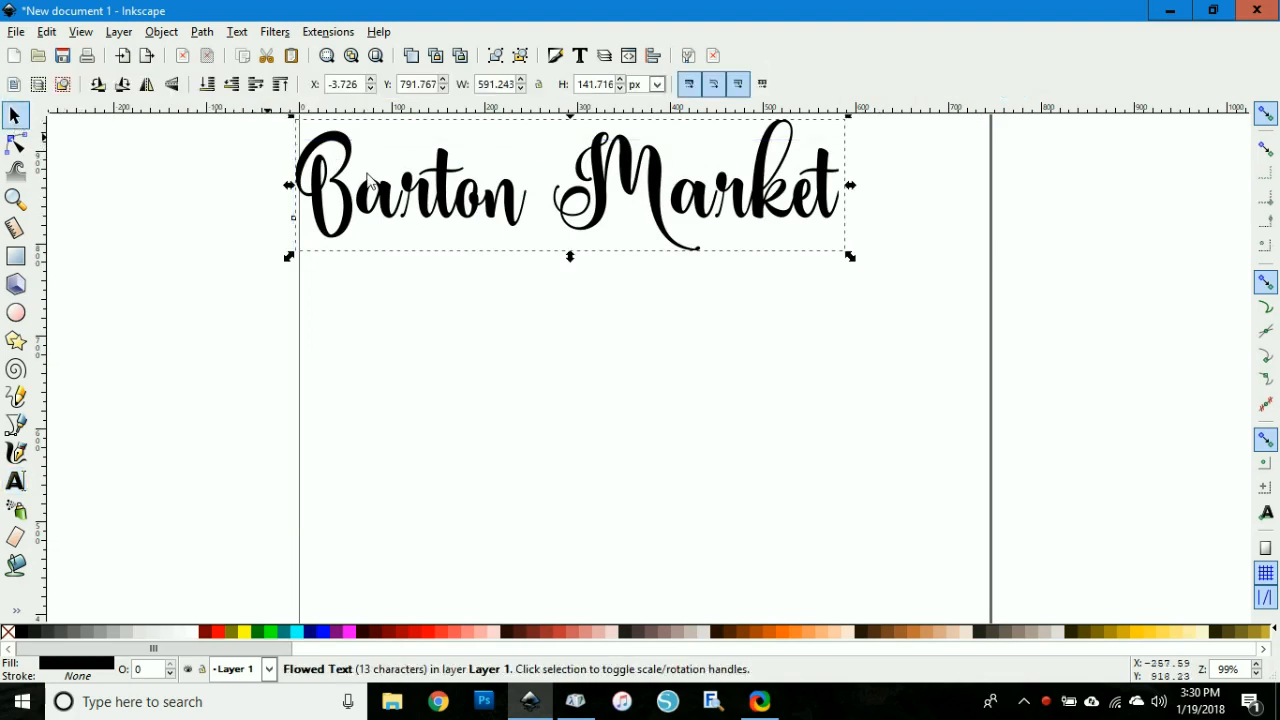
{"action": "left_click", "coordinate": [490, 237]}
{"action": "left_click_drag", "start_coordinate": [469, 229], "coordinate": [527, 385]}
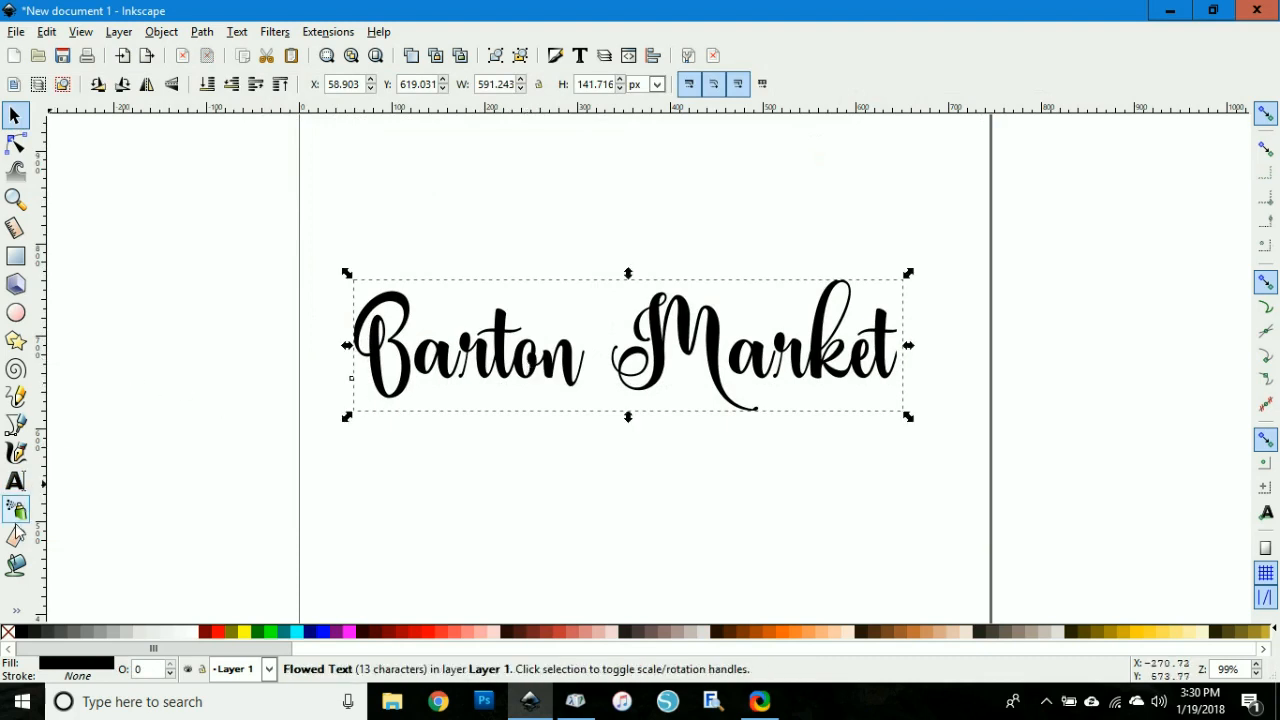
Step: Open the Character Map app through Windows search
{"action": "left_click", "coordinate": [165, 705]}
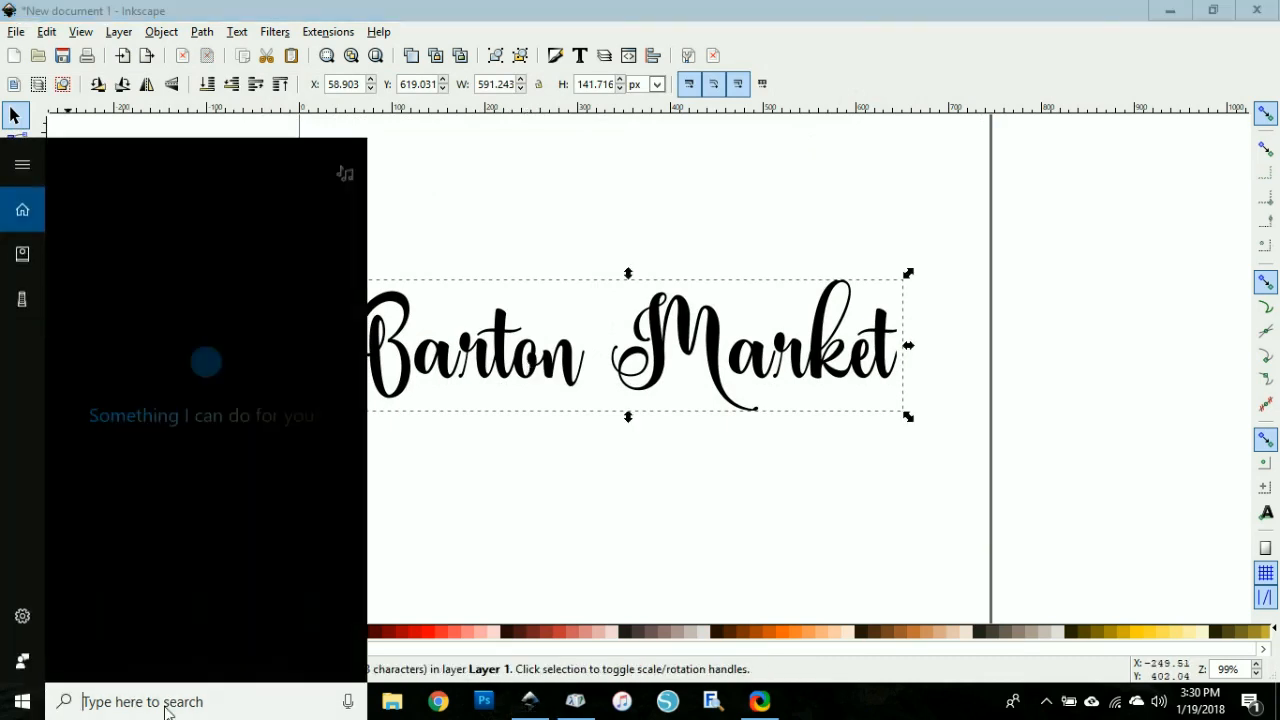
{"action": "type", "text": "chara"}
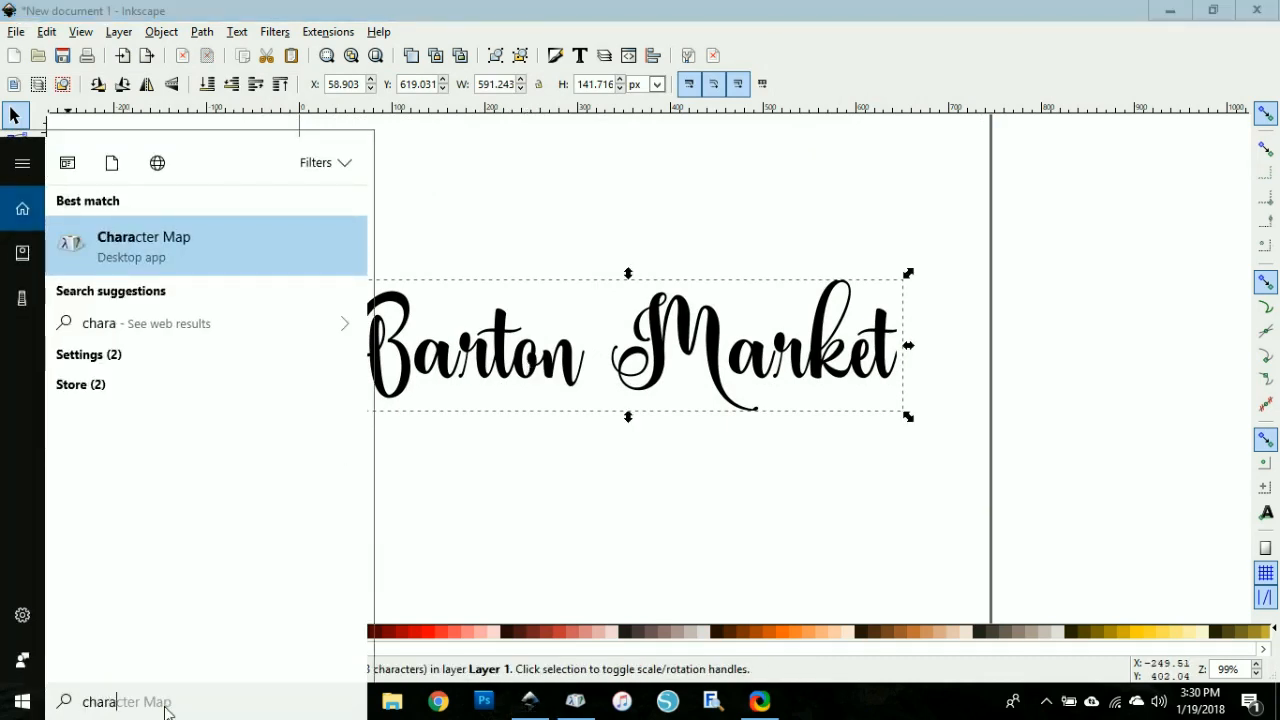
{"action": "type", "text": "cter map"}
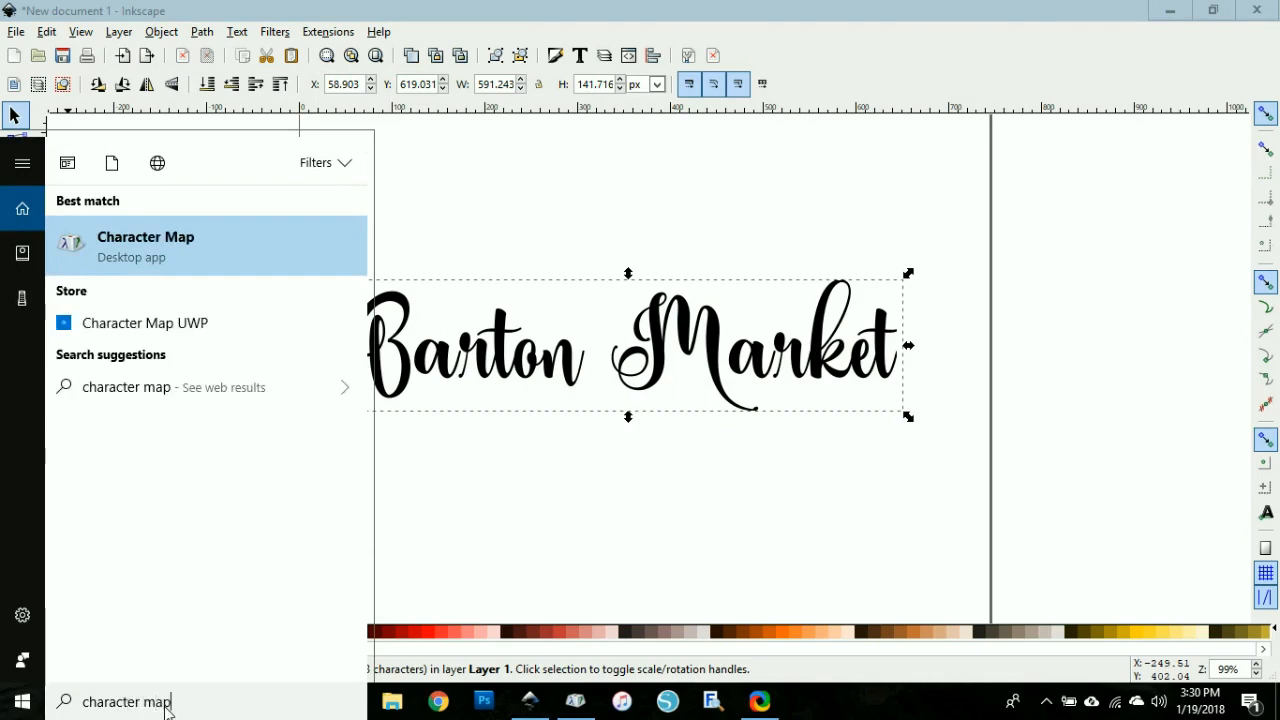
{"action": "left_click", "coordinate": [168, 247]}
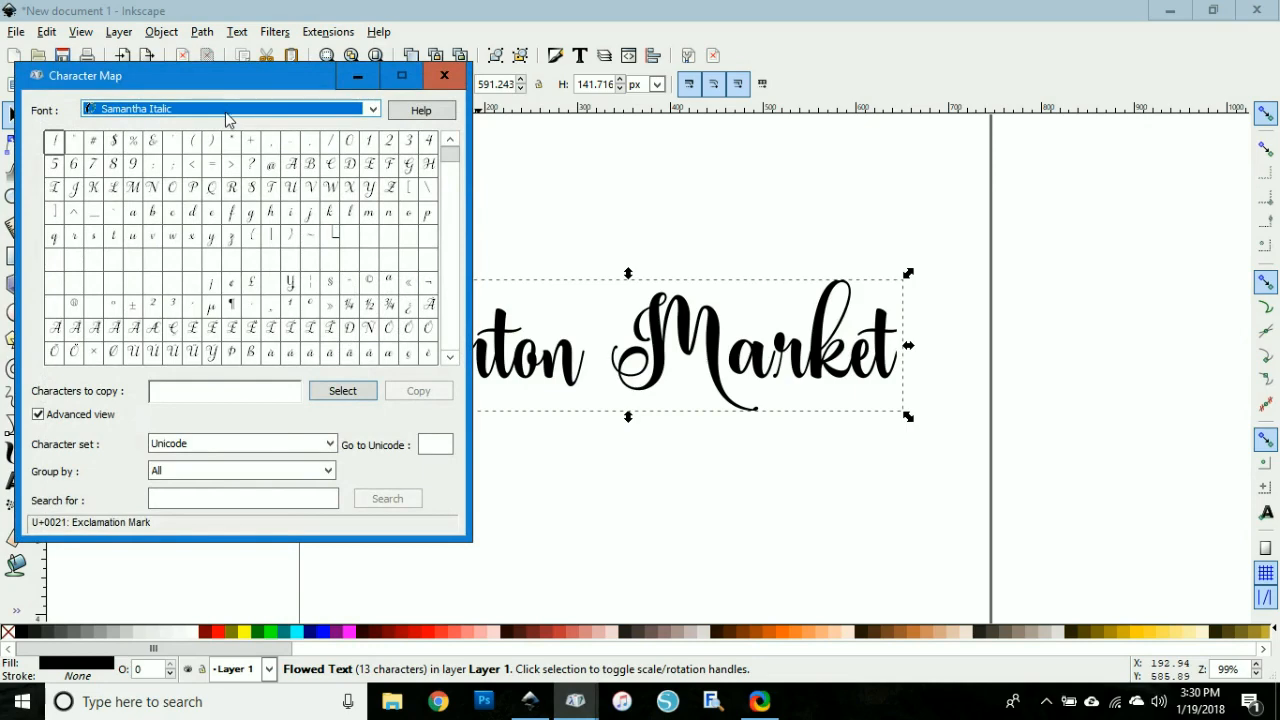
Step: Set Character Map's font to Ardilla
{"action": "left_click", "coordinate": [227, 114]}
{"action": "left_click", "coordinate": [171, 163]}
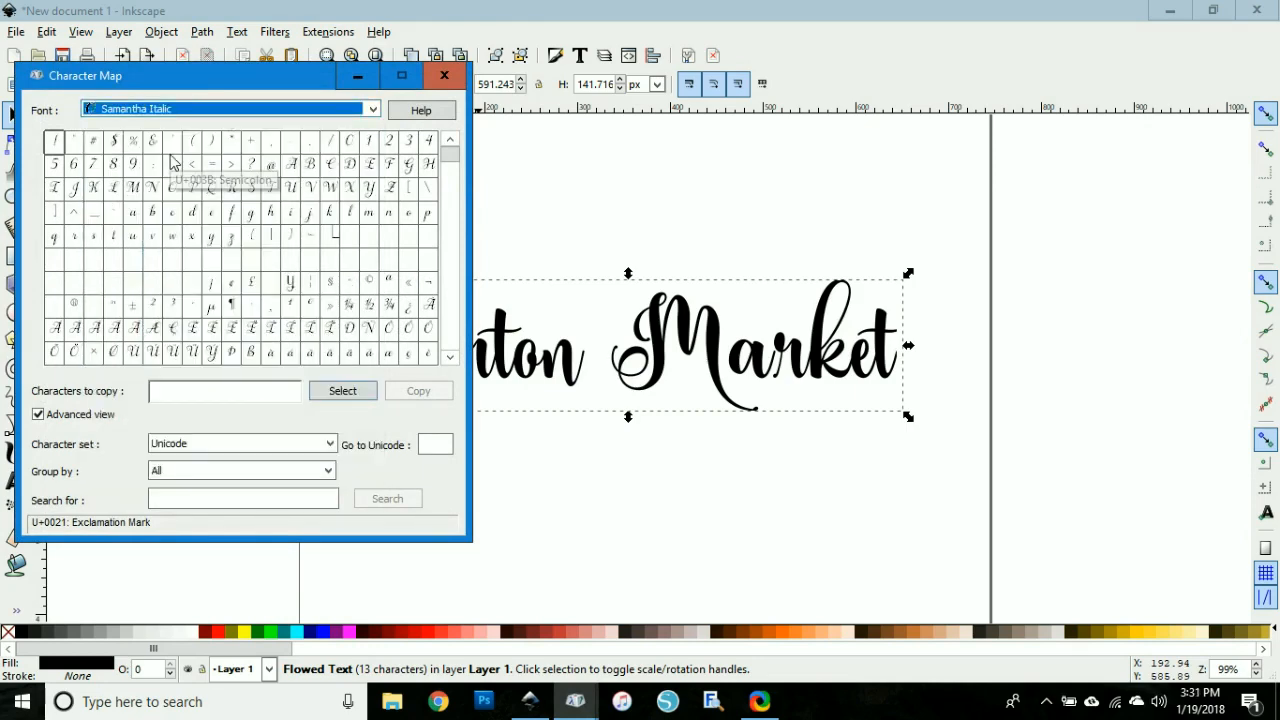
{"action": "key", "text": "a"}
{"action": "key", "text": "a"}
{"action": "key", "text": "a"}
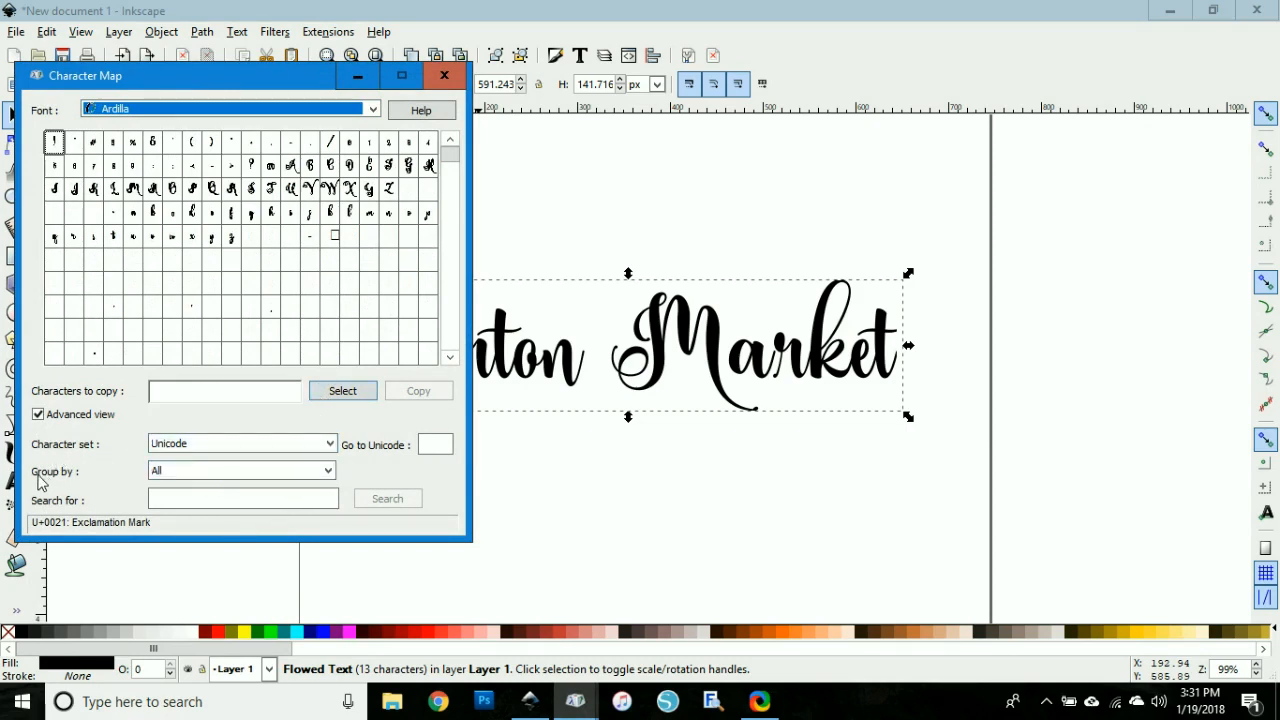
Step: Group the characters by Unicode Subrange and show the Private Use Characters
{"action": "left_click", "coordinate": [170, 474]}
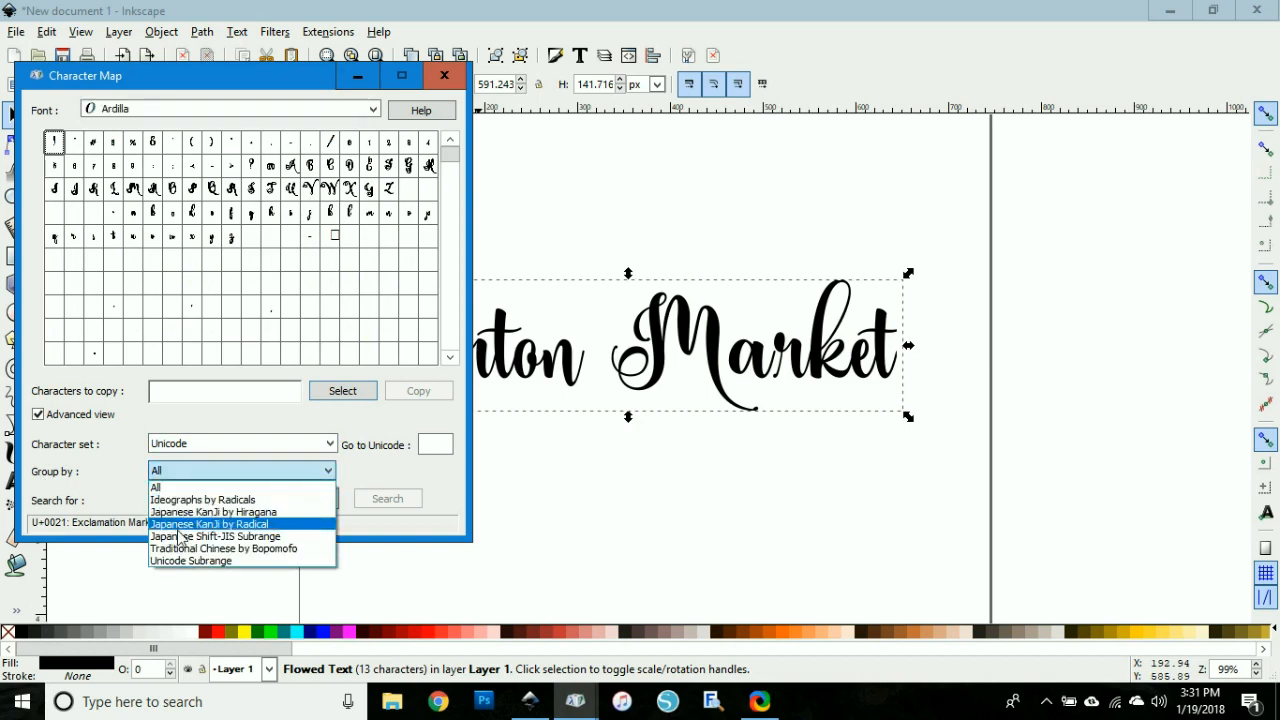
{"action": "left_click", "coordinate": [181, 562]}
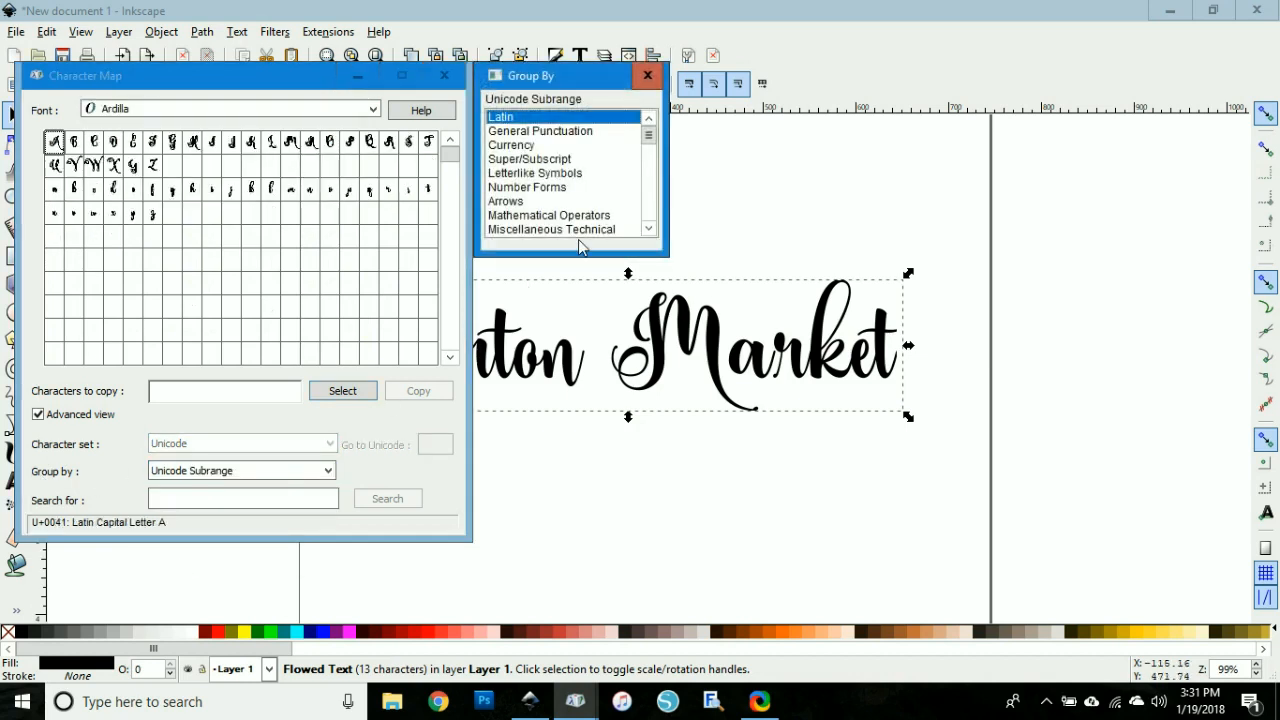
{"action": "left_click_drag", "start_coordinate": [652, 138], "coordinate": [648, 218]}
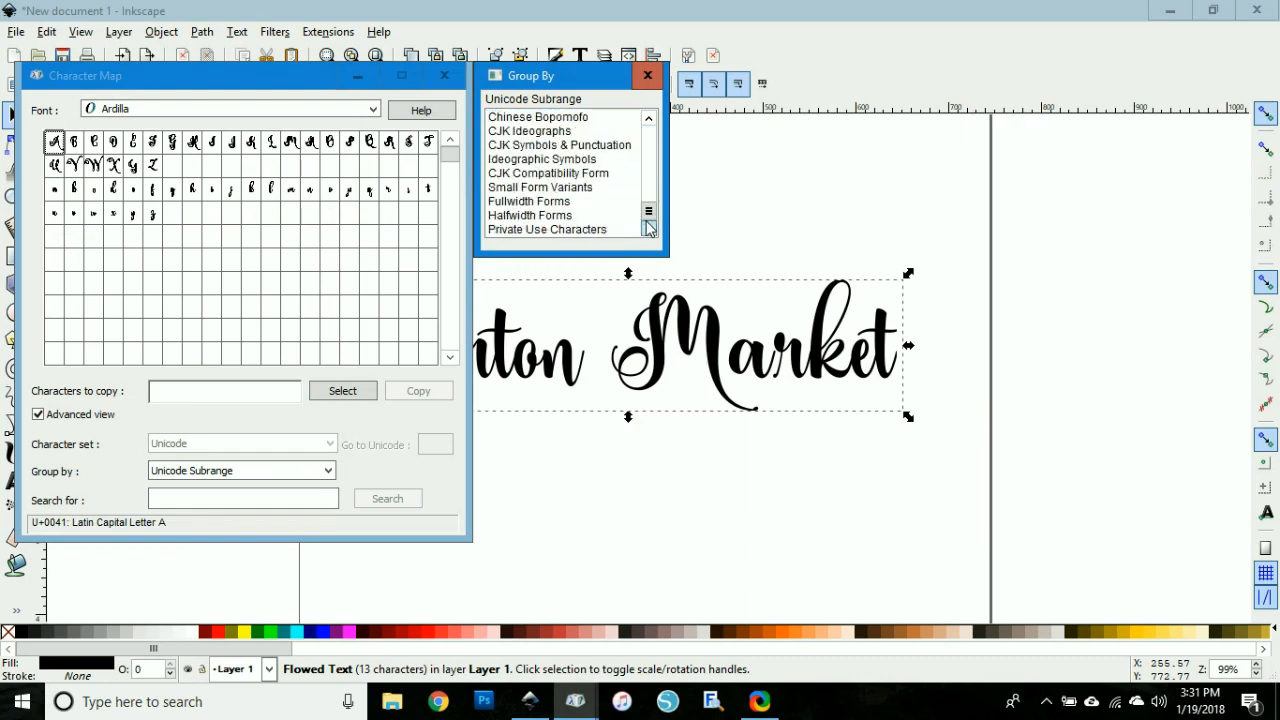
{"action": "left_click", "coordinate": [508, 231]}
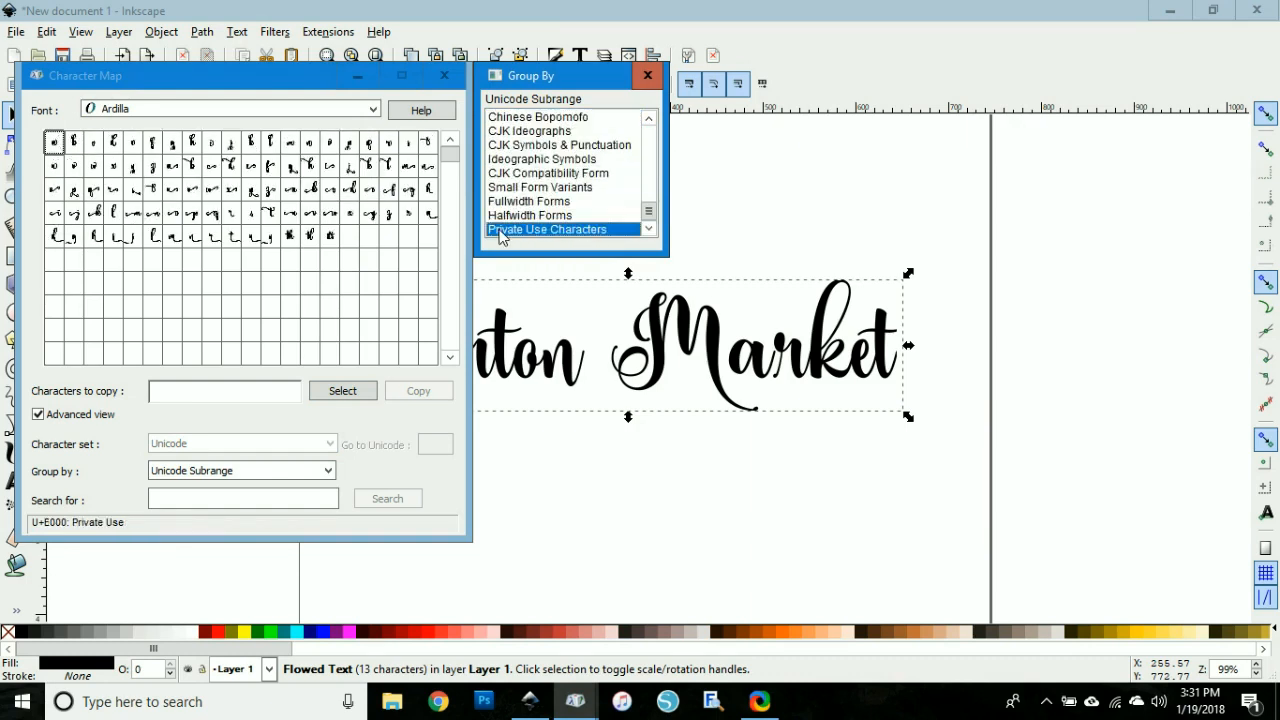
Step: Copy the alternate swash 't' glyph and paste it over the 't' in Barton
{"action": "left_click", "coordinate": [277, 222]}
{"action": "left_click", "coordinate": [339, 396]}
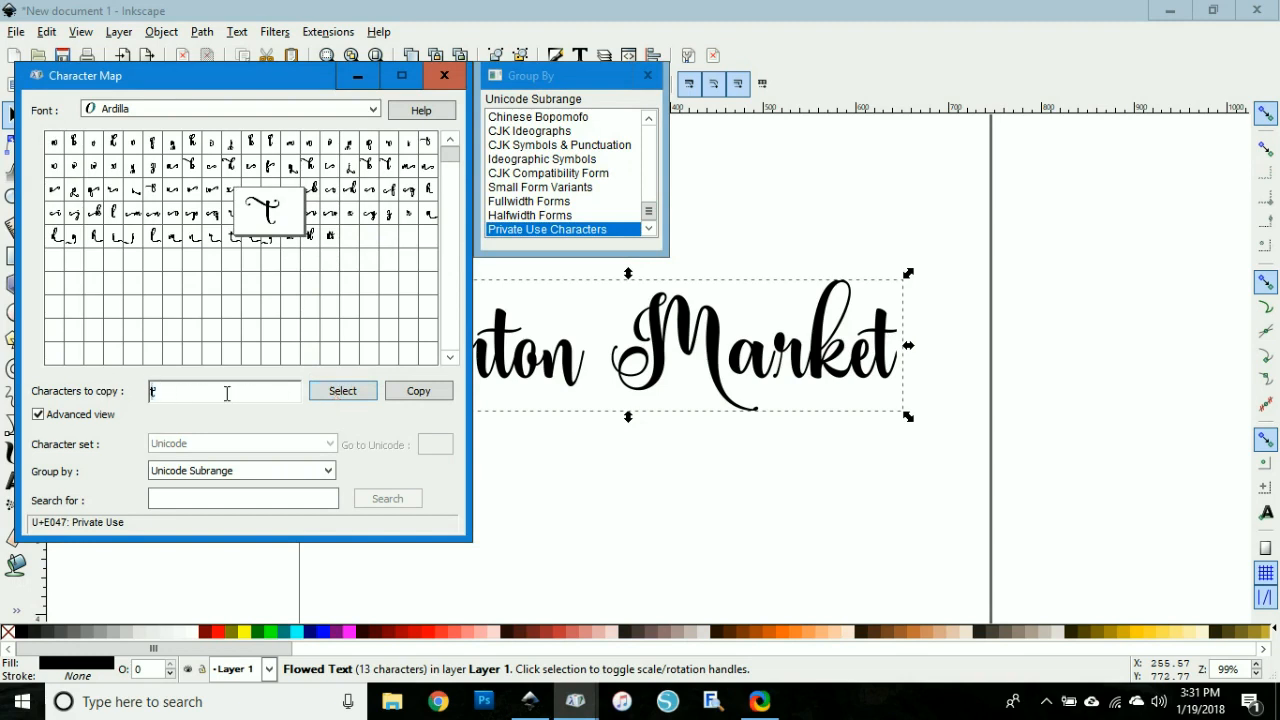
{"action": "left_click", "coordinate": [568, 364]}
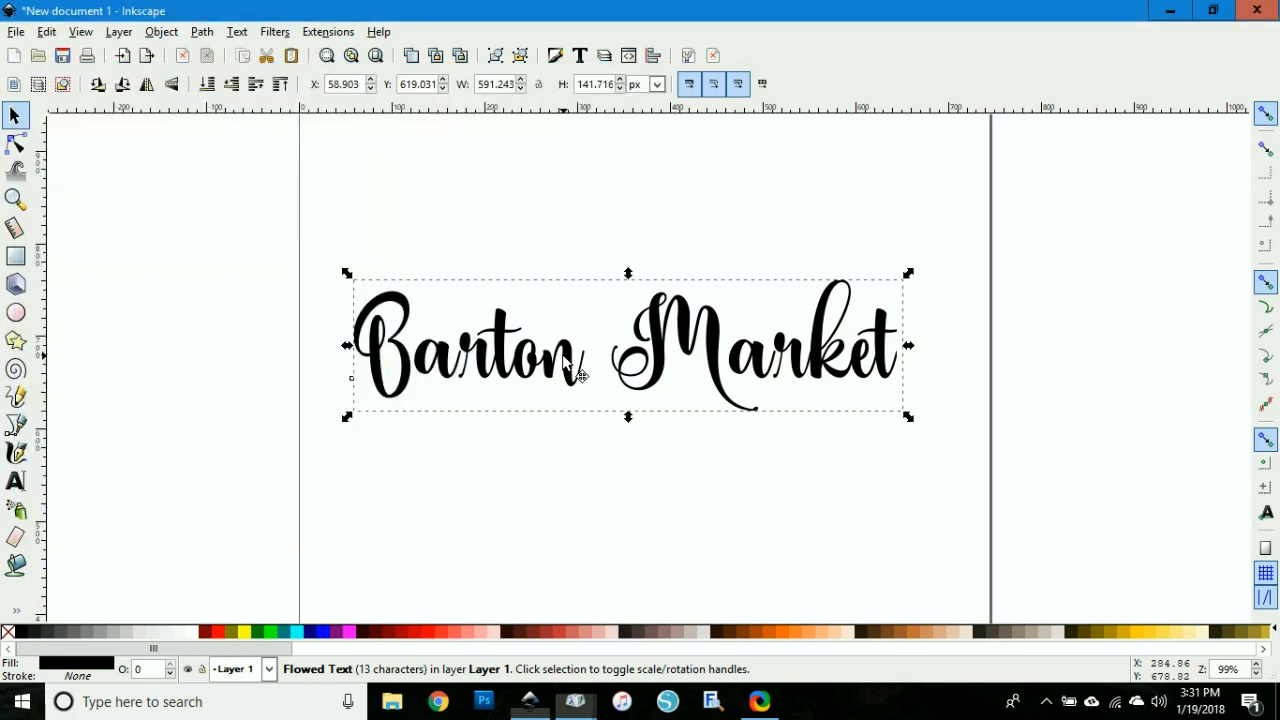
{"action": "double_click", "coordinate": [510, 358]}
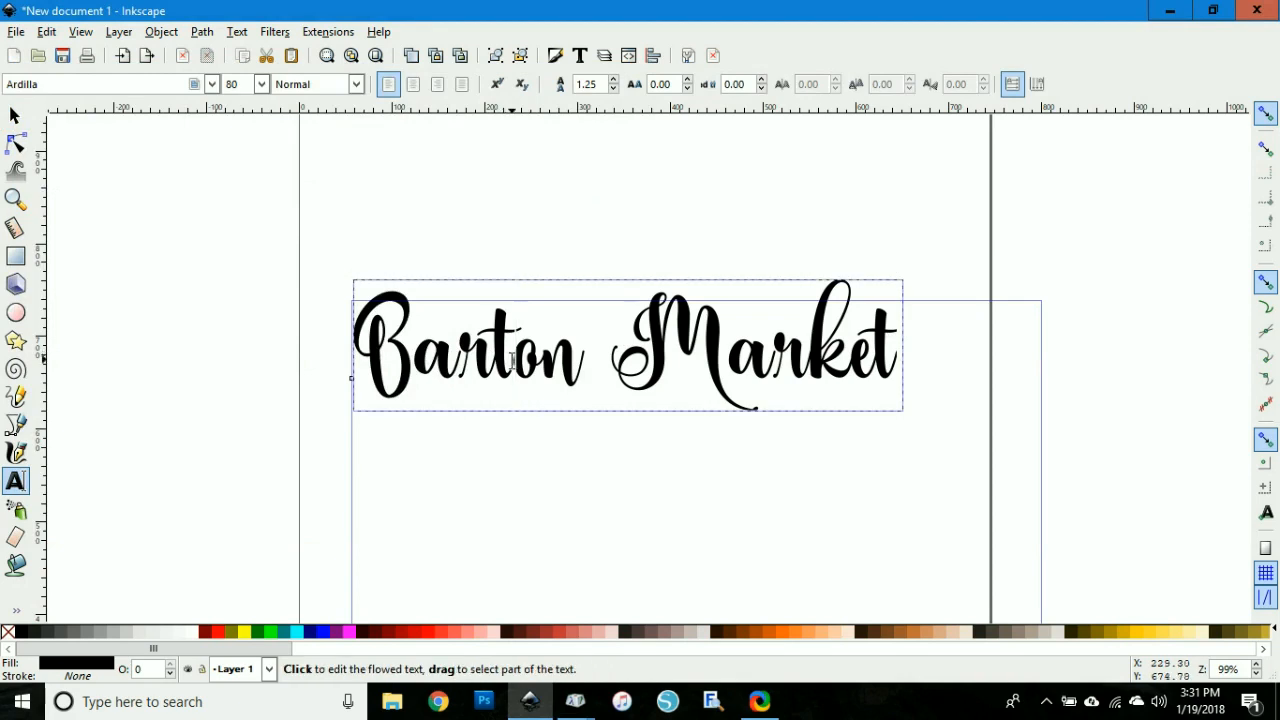
{"action": "left_click_drag", "start_coordinate": [509, 359], "coordinate": [490, 357]}
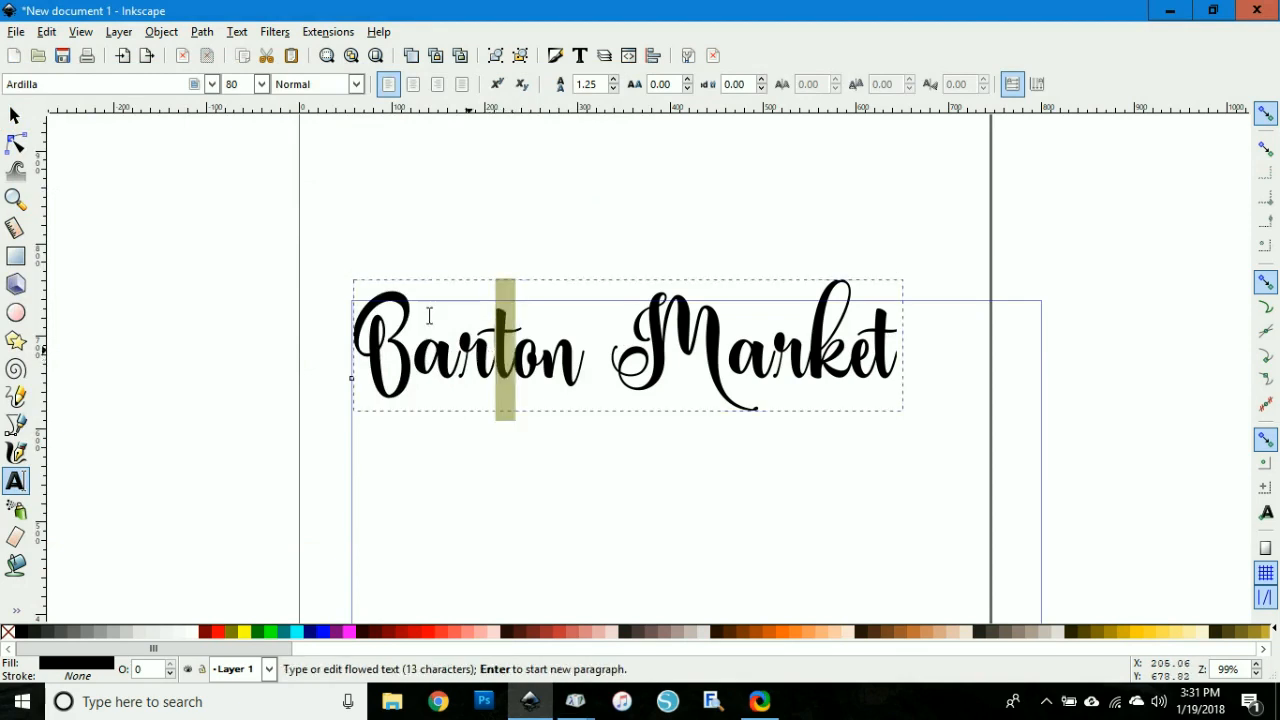
{"action": "left_click", "coordinate": [47, 31]}
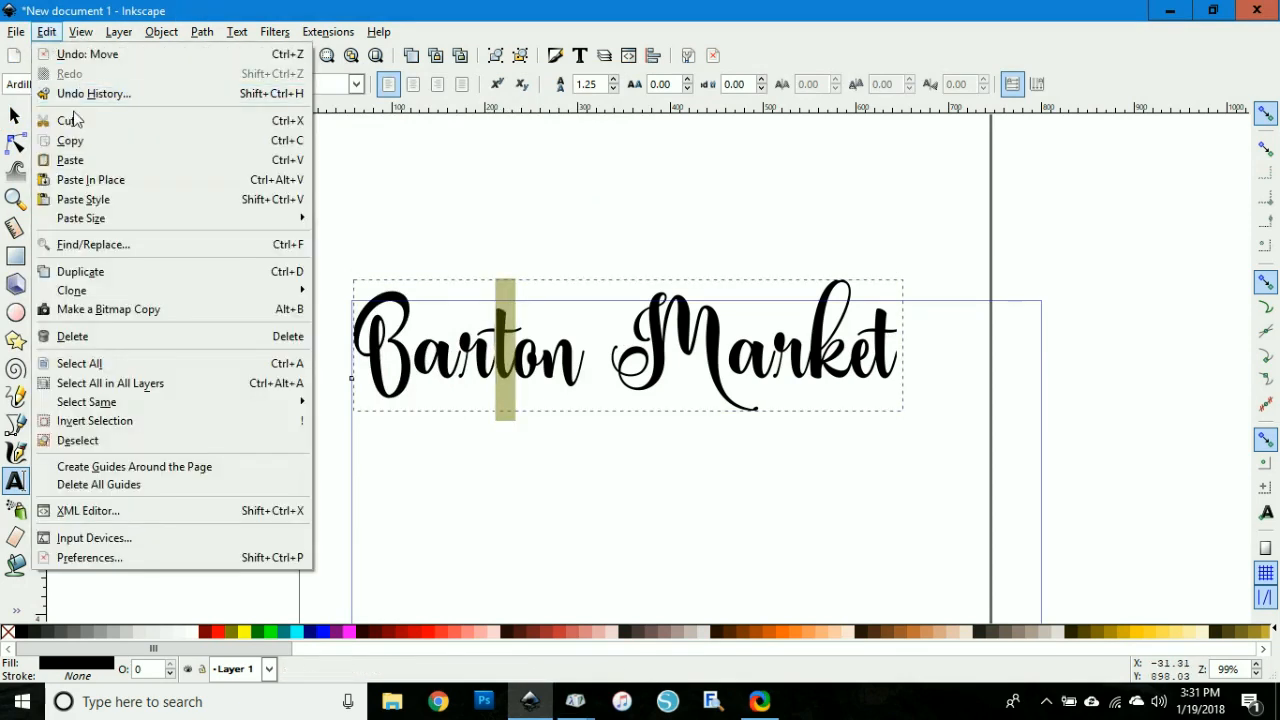
{"action": "left_click", "coordinate": [93, 163]}
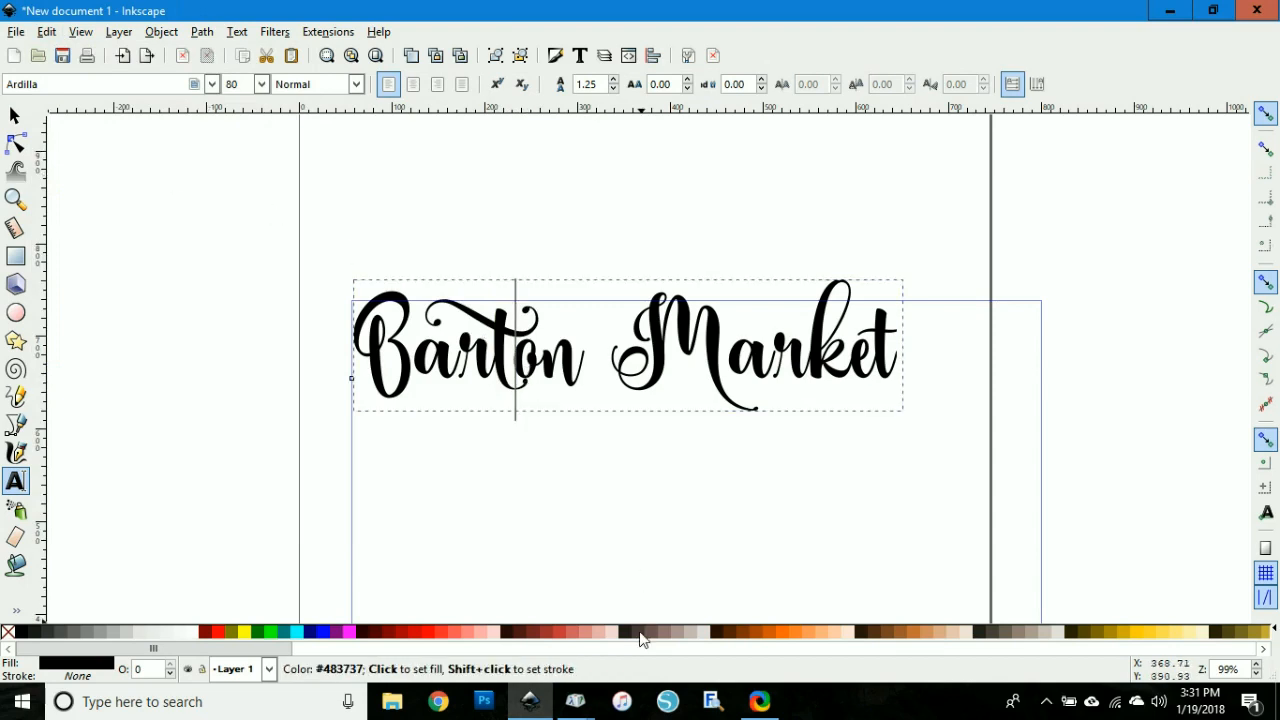
Step: Replace the 'n' in Barton with the tailed 'n' glyph from Character Map
{"action": "left_click", "coordinate": [585, 708]}
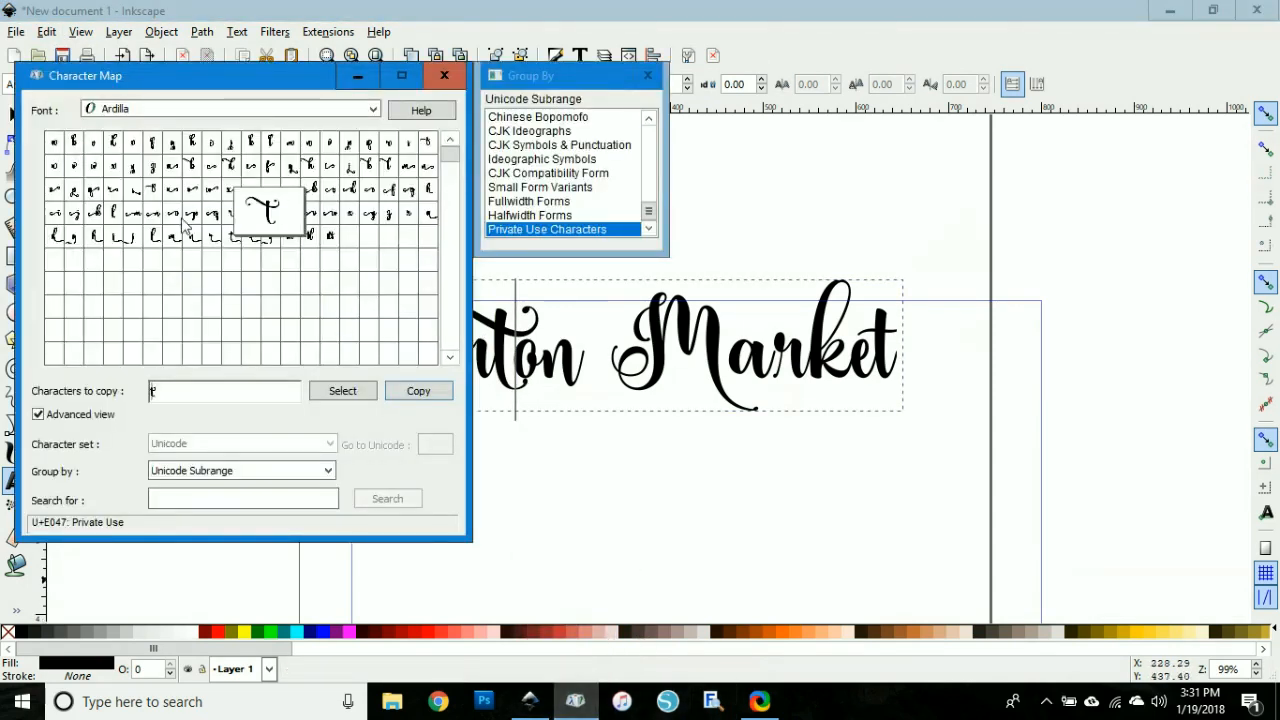
{"action": "left_click", "coordinate": [211, 236]}
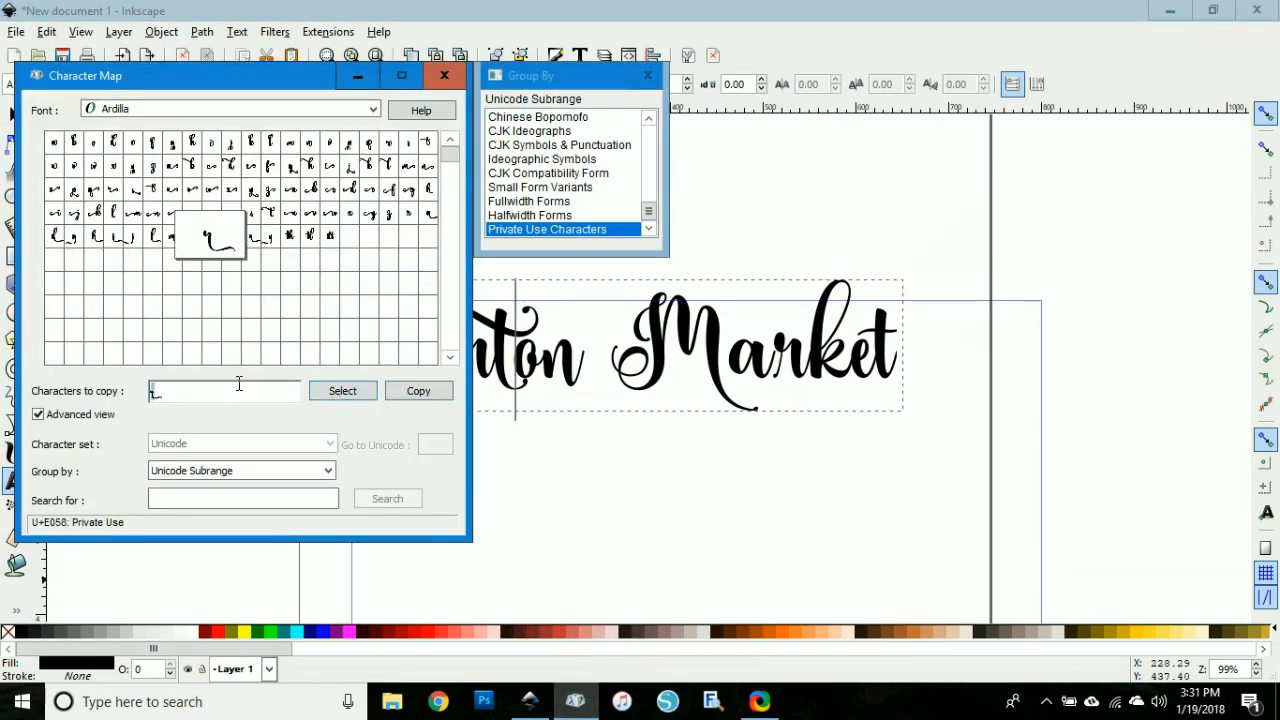
{"action": "left_click", "coordinate": [478, 352]}
{"action": "key", "text": "shift+Left"}
{"action": "left_click", "coordinate": [46, 31]}
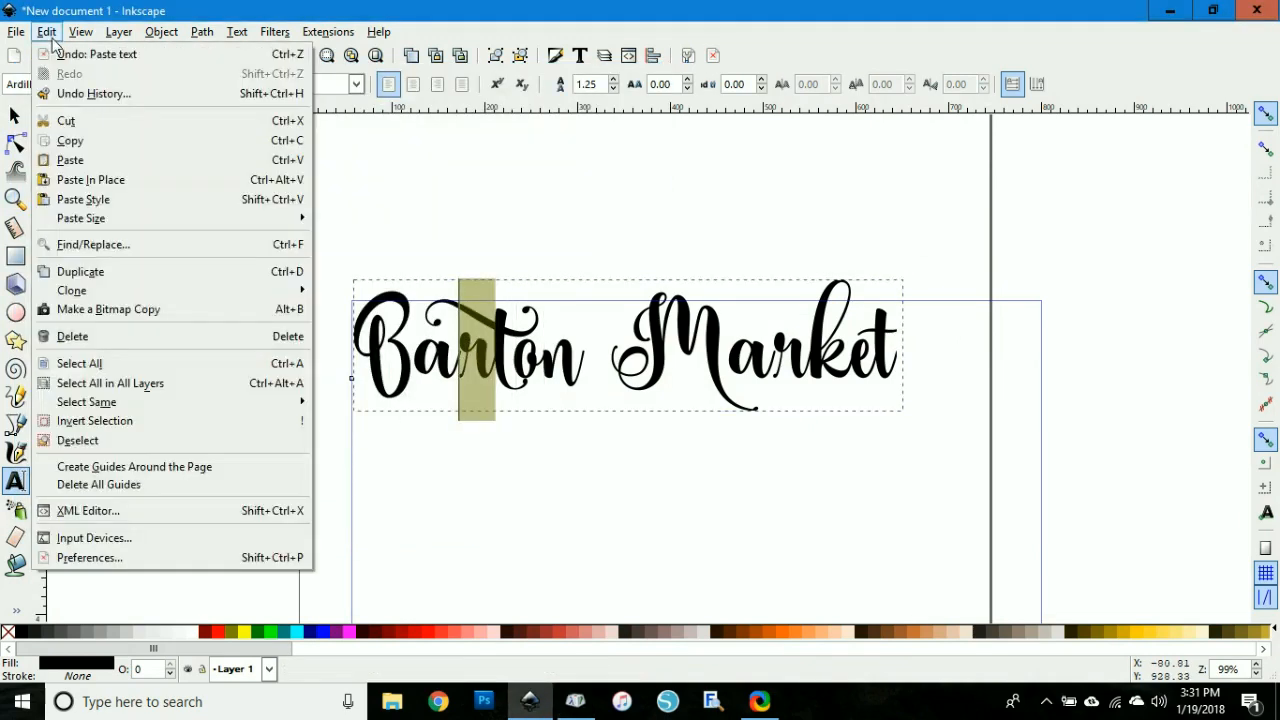
{"action": "left_click", "coordinate": [90, 163]}
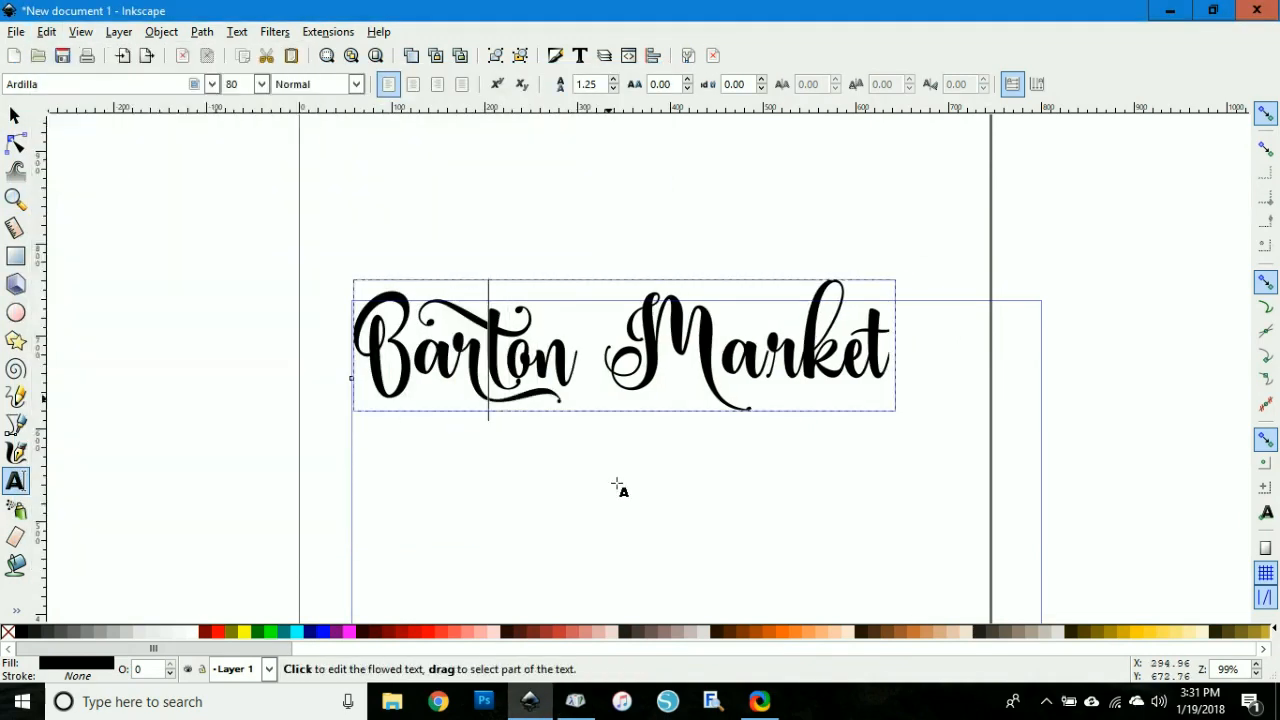
Step: Copy the swash 'k' glyph and paste it over the 'k' in Market
{"action": "left_click", "coordinate": [575, 701]}
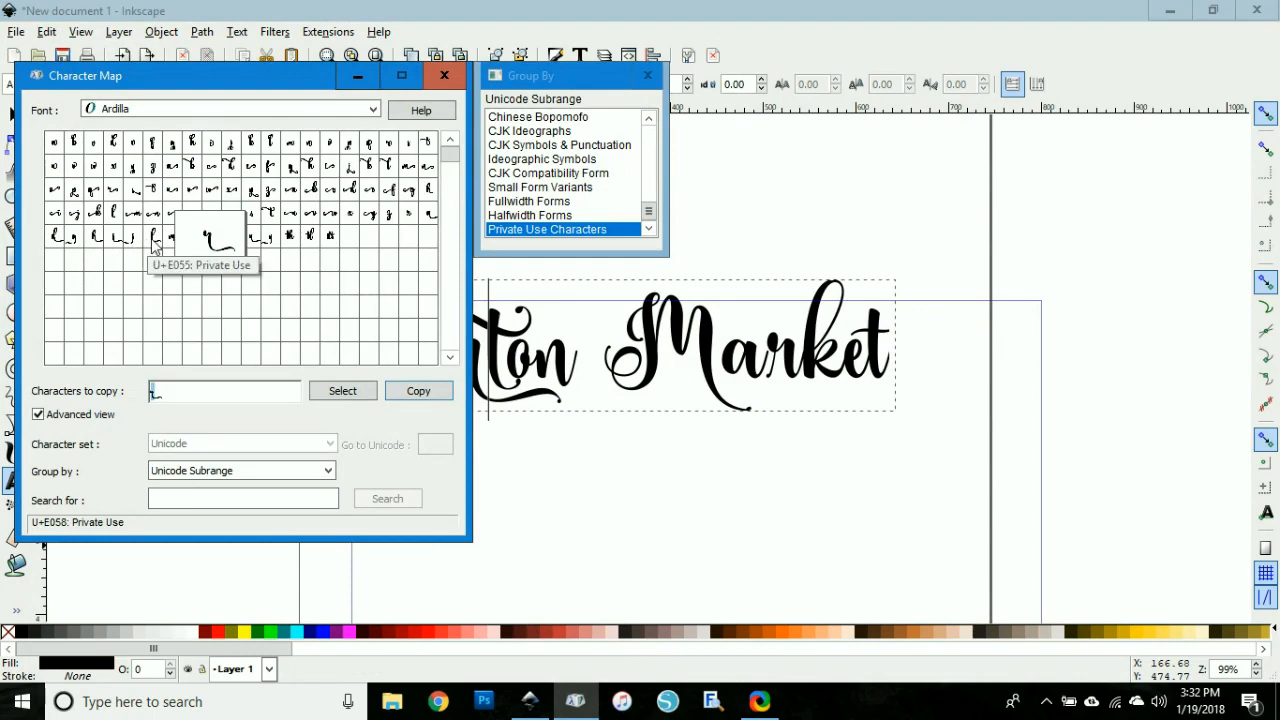
{"action": "left_click", "coordinate": [367, 168]}
{"action": "left_click", "coordinate": [331, 392]}
{"action": "left_click_drag", "start_coordinate": [180, 392], "coordinate": [130, 383]}
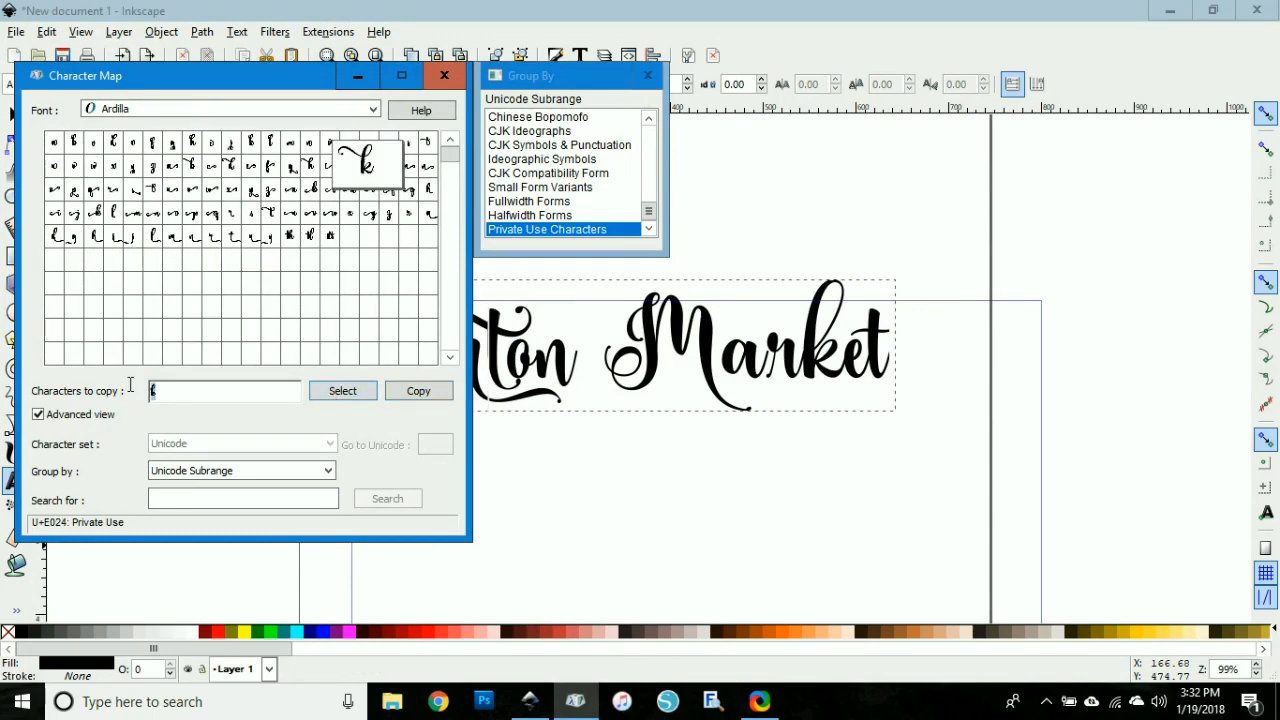
{"action": "left_click", "coordinate": [446, 391]}
{"action": "left_click", "coordinate": [845, 340]}
{"action": "key", "text": "shift+Left"}
{"action": "key", "text": "ctrl+v"}
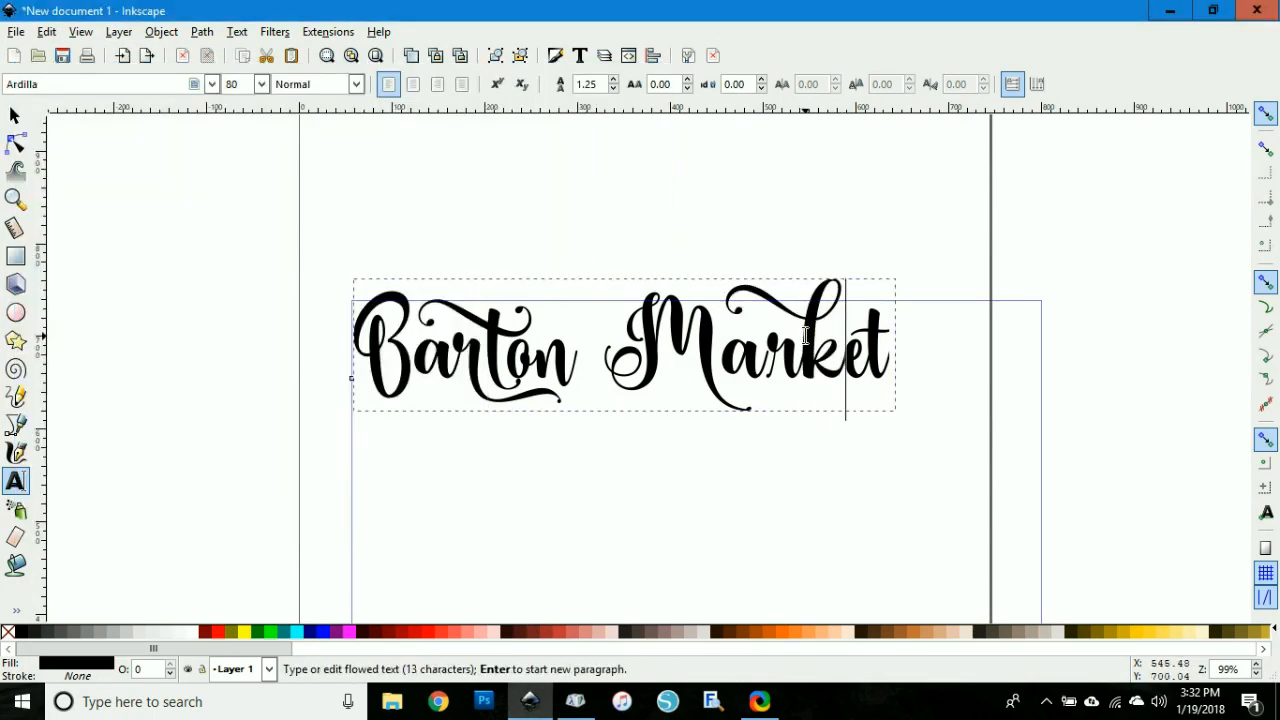
Step: Replace the 'a' in Market with the alternate 'a' glyph from Character Map
{"action": "left_click", "coordinate": [575, 701]}
{"action": "left_click", "coordinate": [53, 142]}
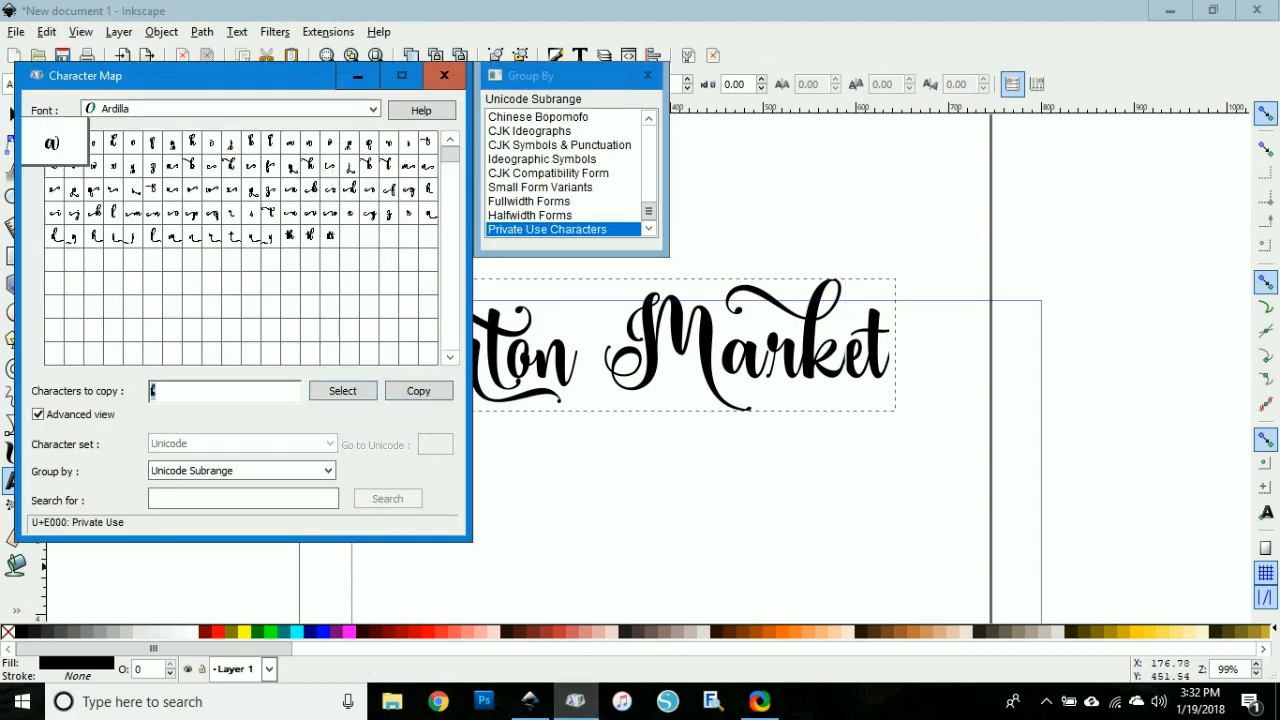
{"action": "left_click", "coordinate": [331, 400]}
{"action": "left_click", "coordinate": [566, 360]}
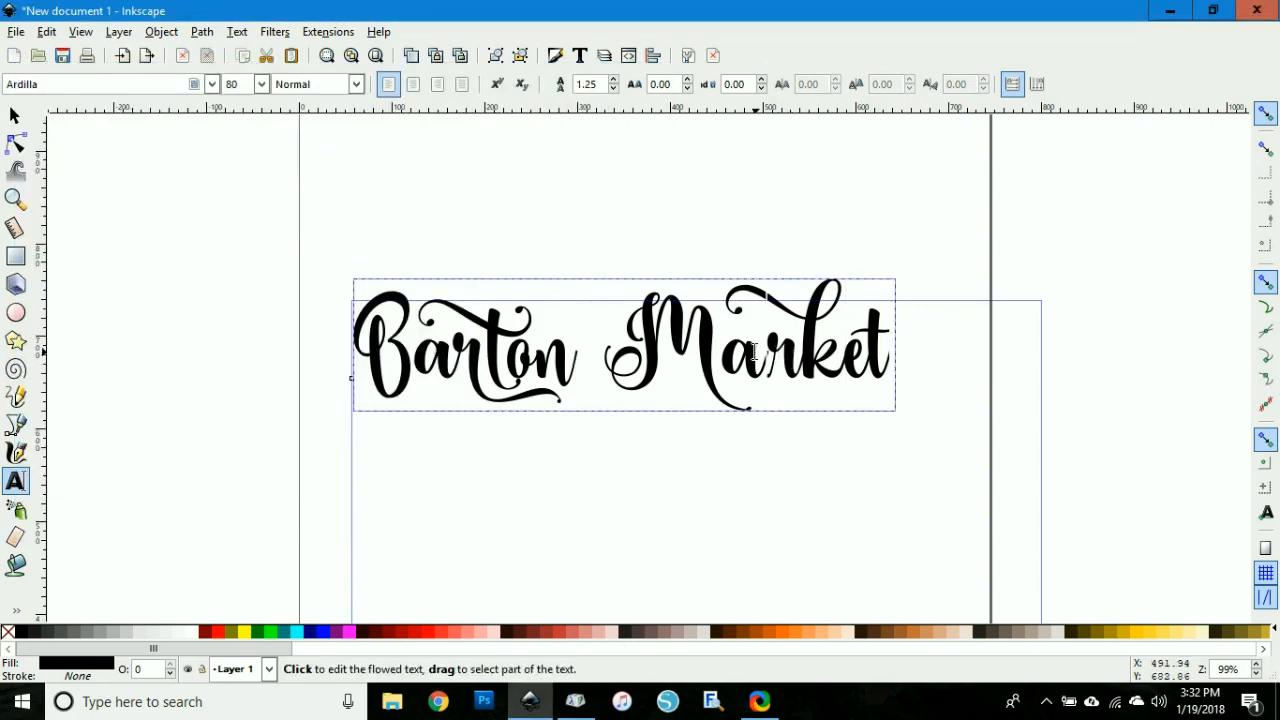
{"action": "left_click_drag", "start_coordinate": [758, 351], "coordinate": [728, 351]}
{"action": "type", "text": "a"}
Step: Replace the 'r' in Market with a tailed 'r' glyph and leave text editing
{"action": "left_click", "coordinate": [575, 701]}
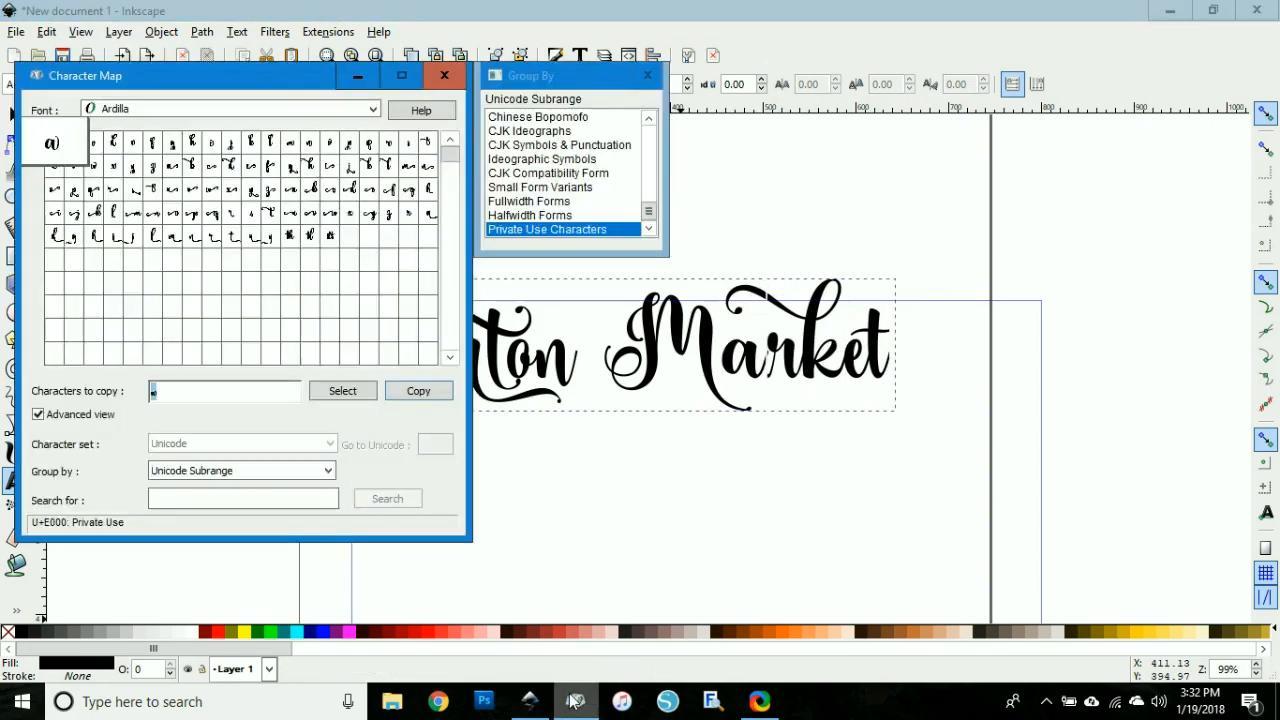
{"action": "left_click", "coordinate": [229, 213]}
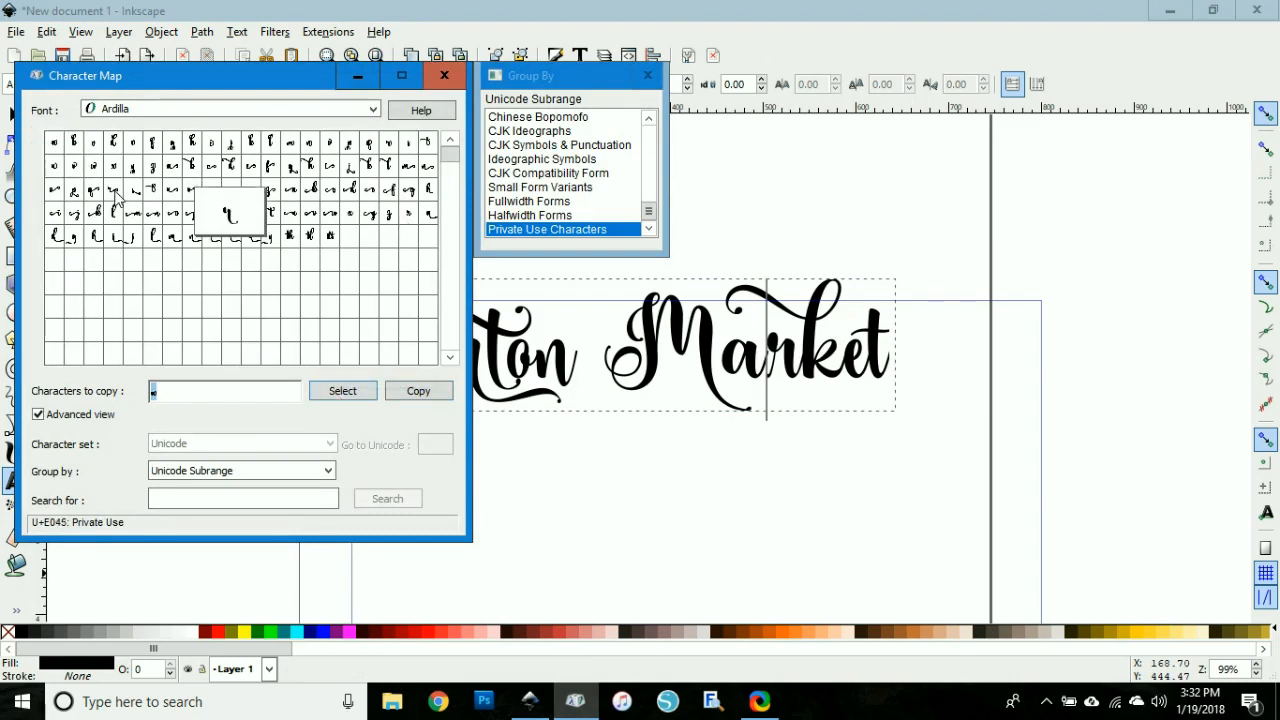
{"action": "left_click", "coordinate": [342, 390]}
{"action": "left_click", "coordinate": [418, 390]}
{"action": "left_click", "coordinate": [806, 372]}
{"action": "key", "text": "shift+Left"}
{"action": "key", "text": "ctrl+v"}
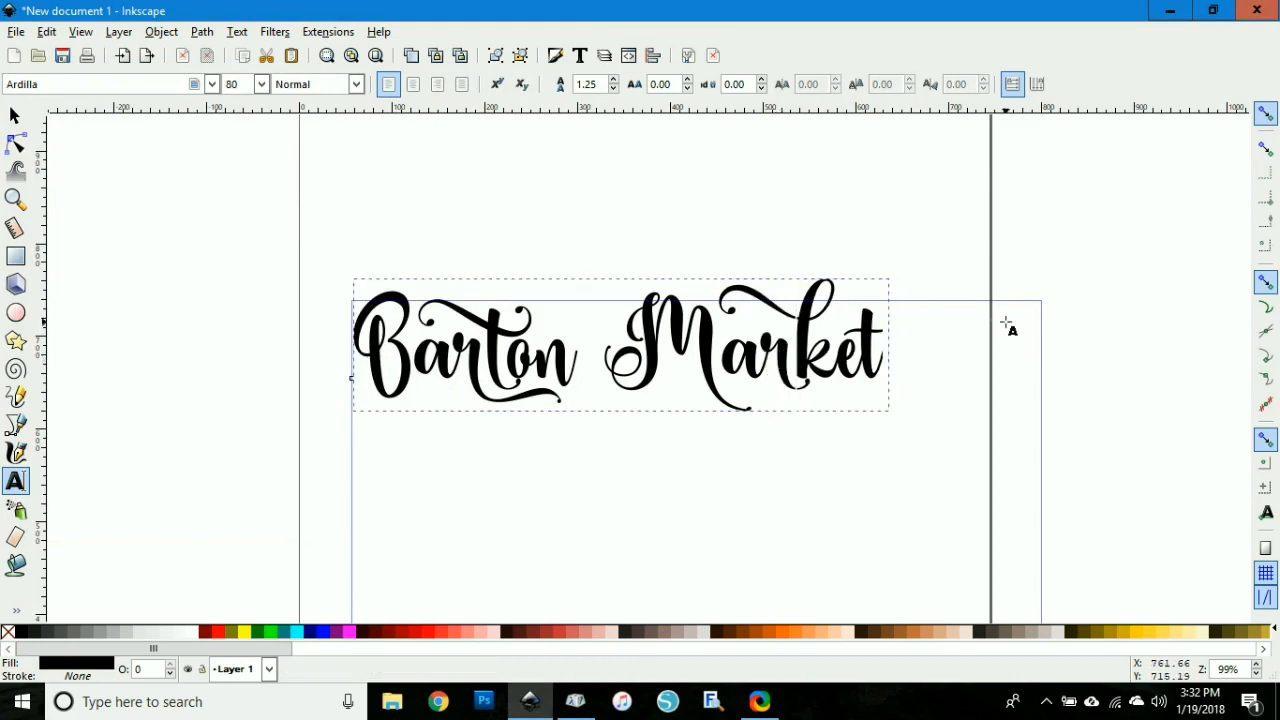
{"action": "key", "text": "F1"}
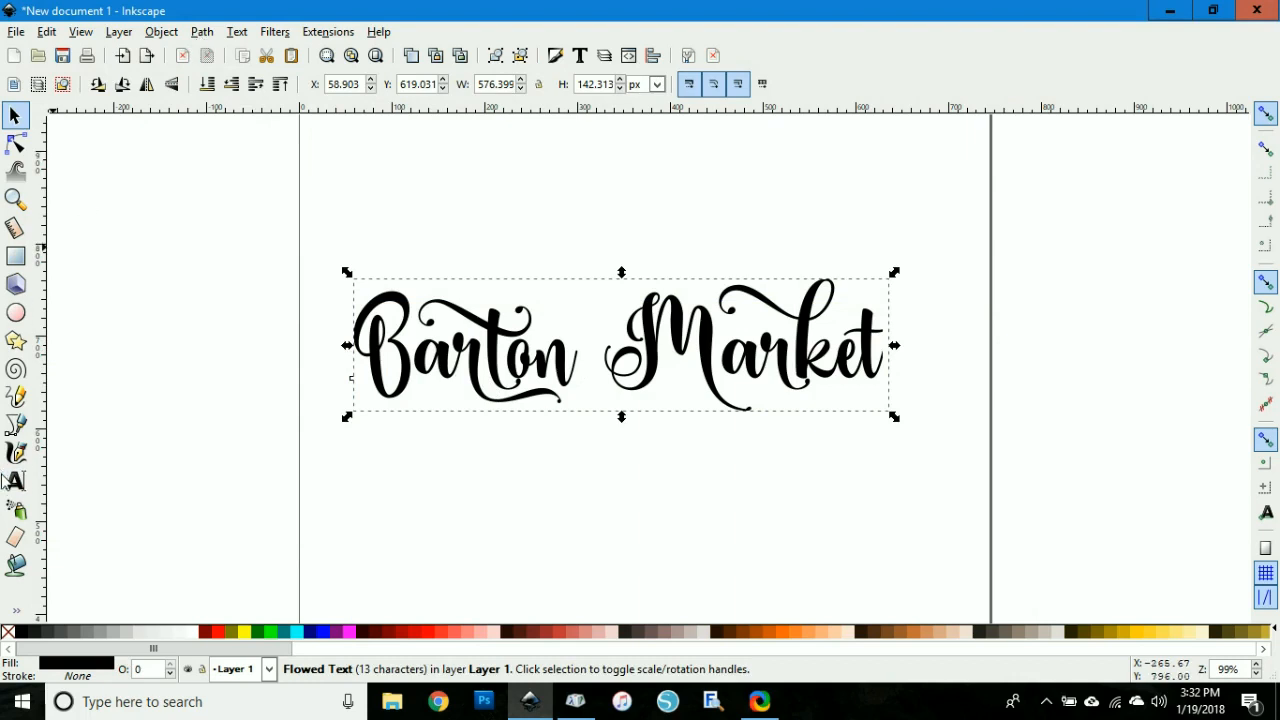
Step: Convert the Barton Market text object to paths
{"action": "left_click", "coordinate": [202, 33]}
{"action": "left_click", "coordinate": [207, 56]}
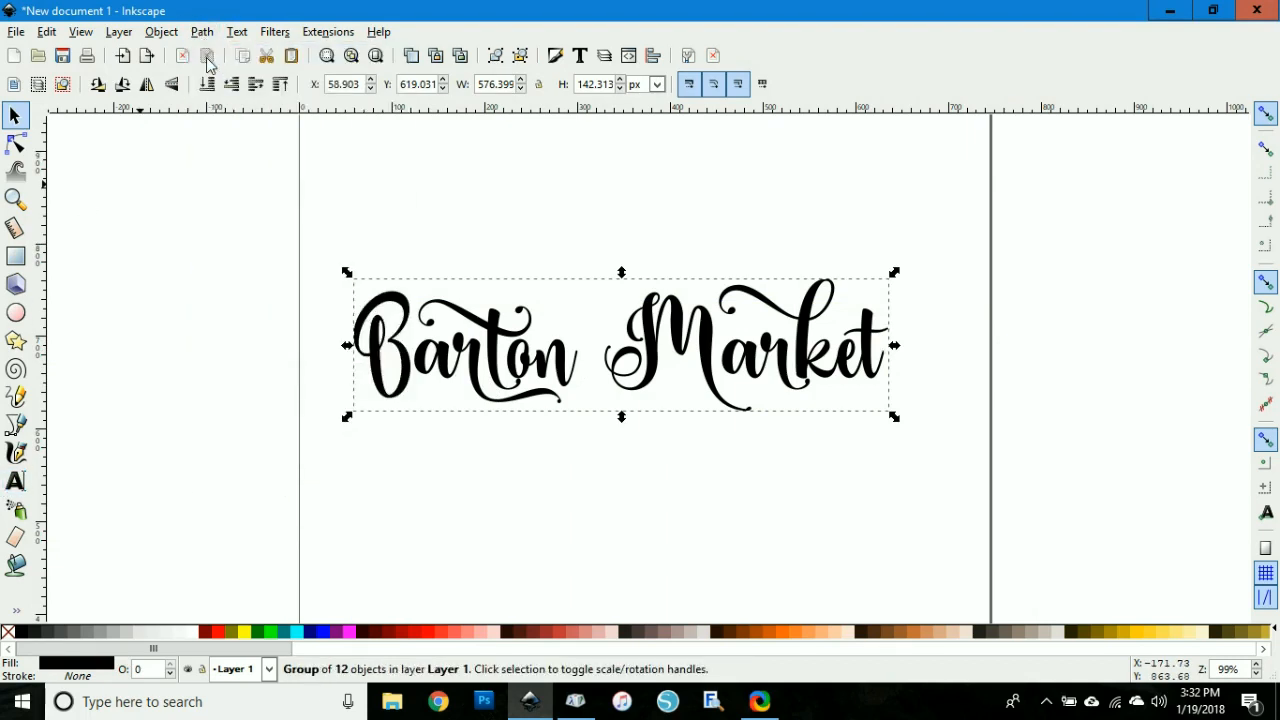
{"action": "left_click", "coordinate": [249, 222]}
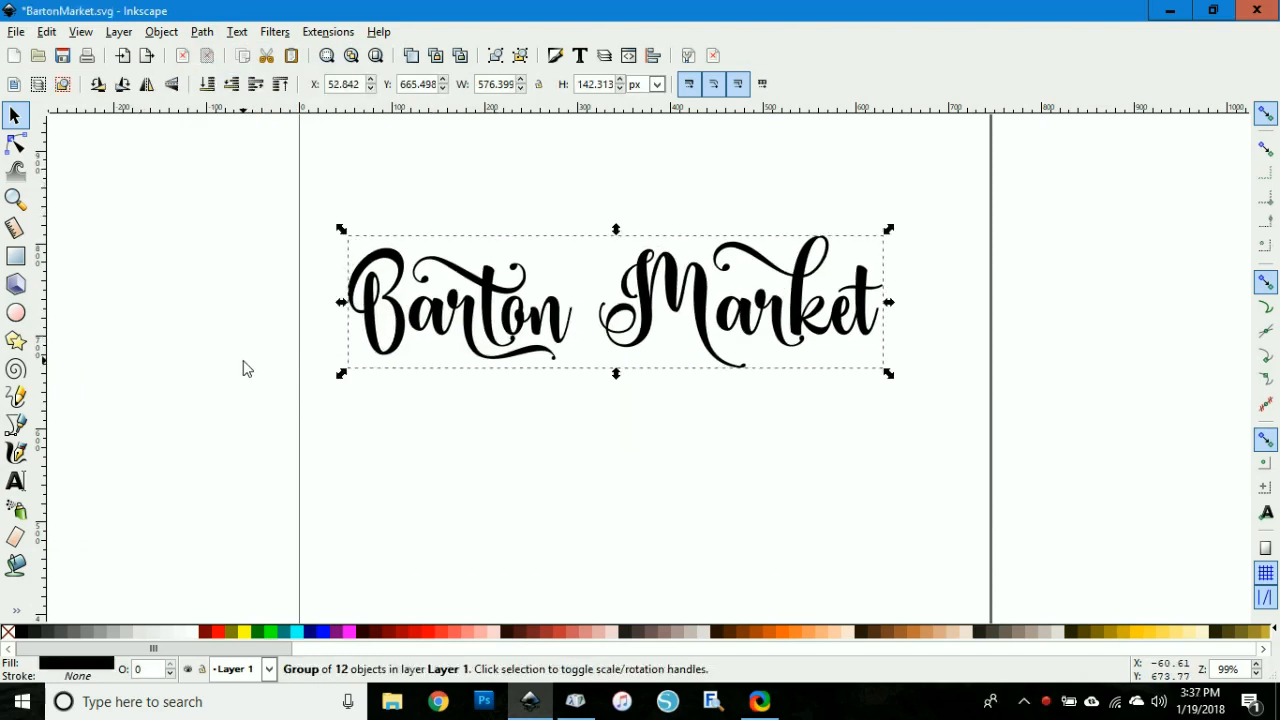
{"action": "left_click", "coordinate": [248, 369]}
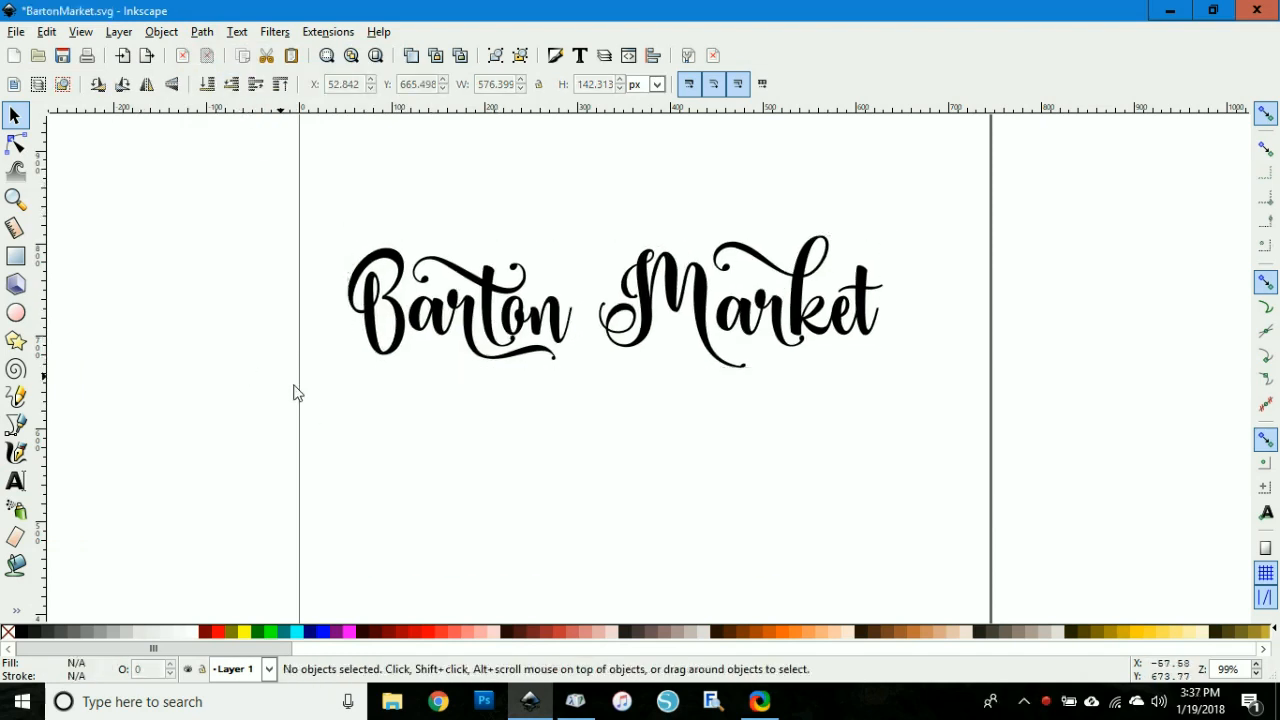
Step: Switch to the Paint Bucket tool and choose blue as its fill color
{"action": "key", "text": "plus"}
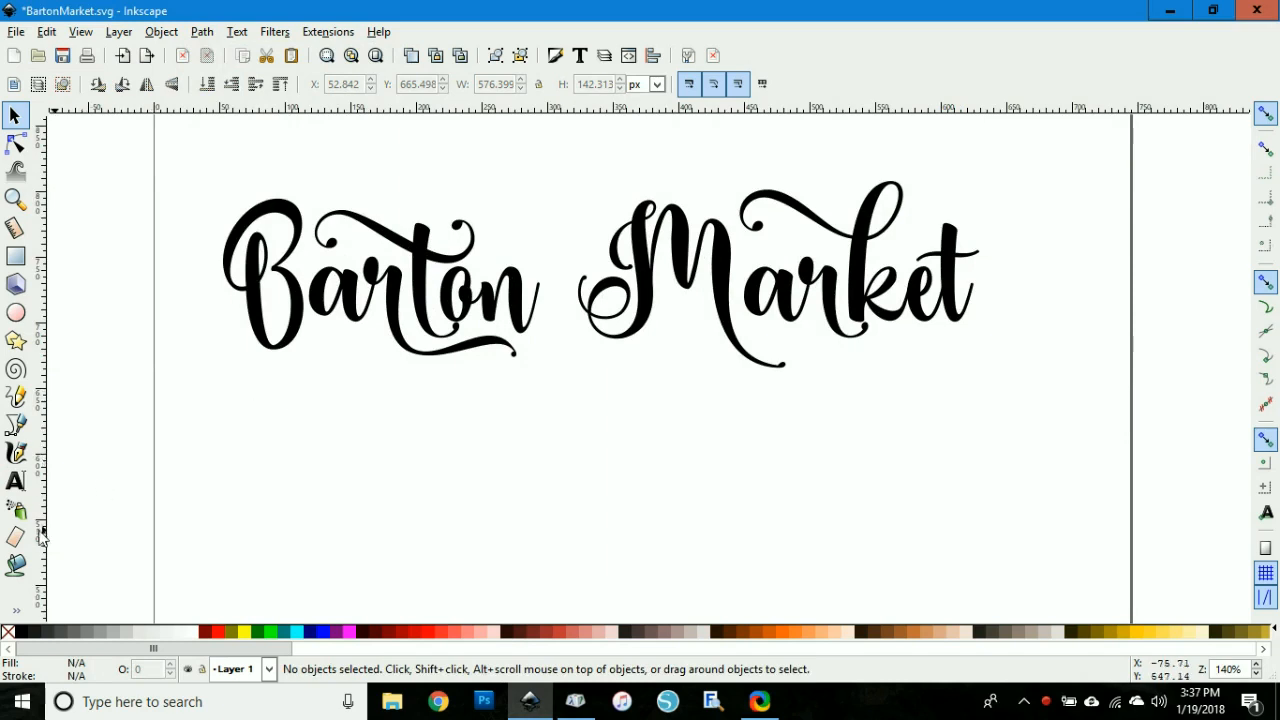
{"action": "left_click", "coordinate": [20, 565]}
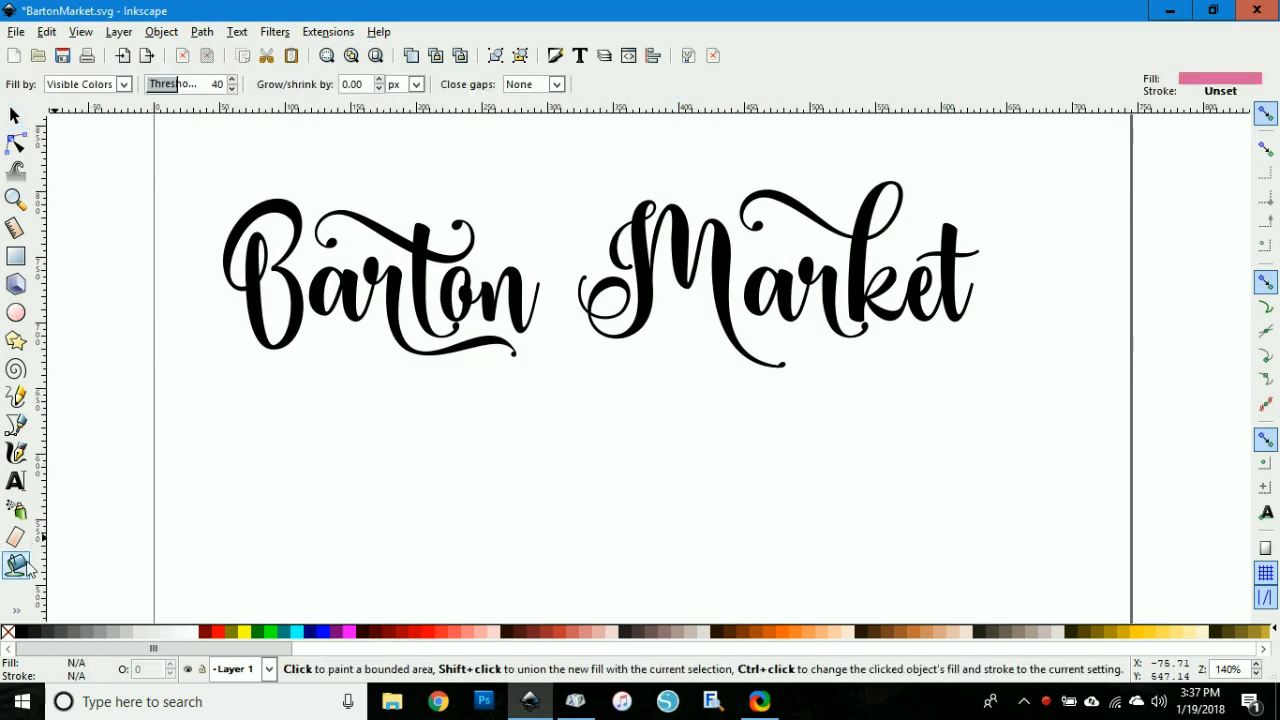
{"action": "left_click", "coordinate": [326, 634]}
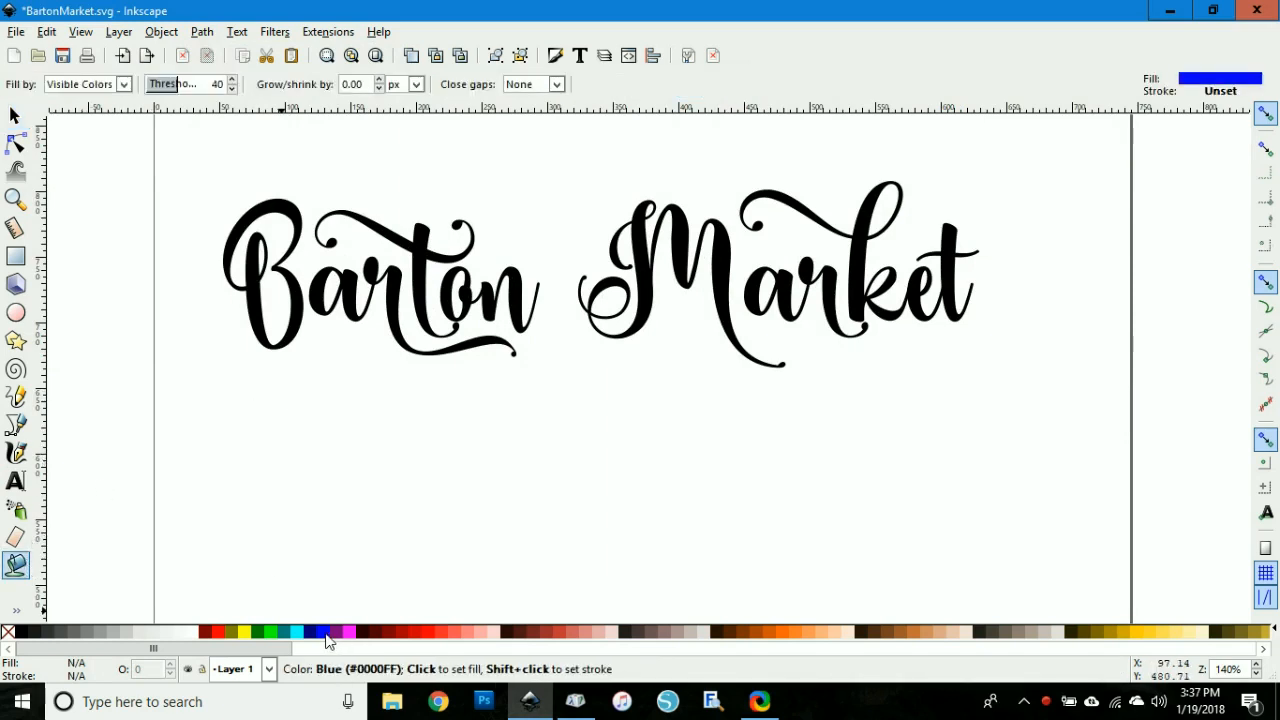
Step: Try filling the 'B' of Barton with blue, then undo that fill
{"action": "left_click", "coordinate": [282, 193]}
{"action": "key", "text": "plus"}
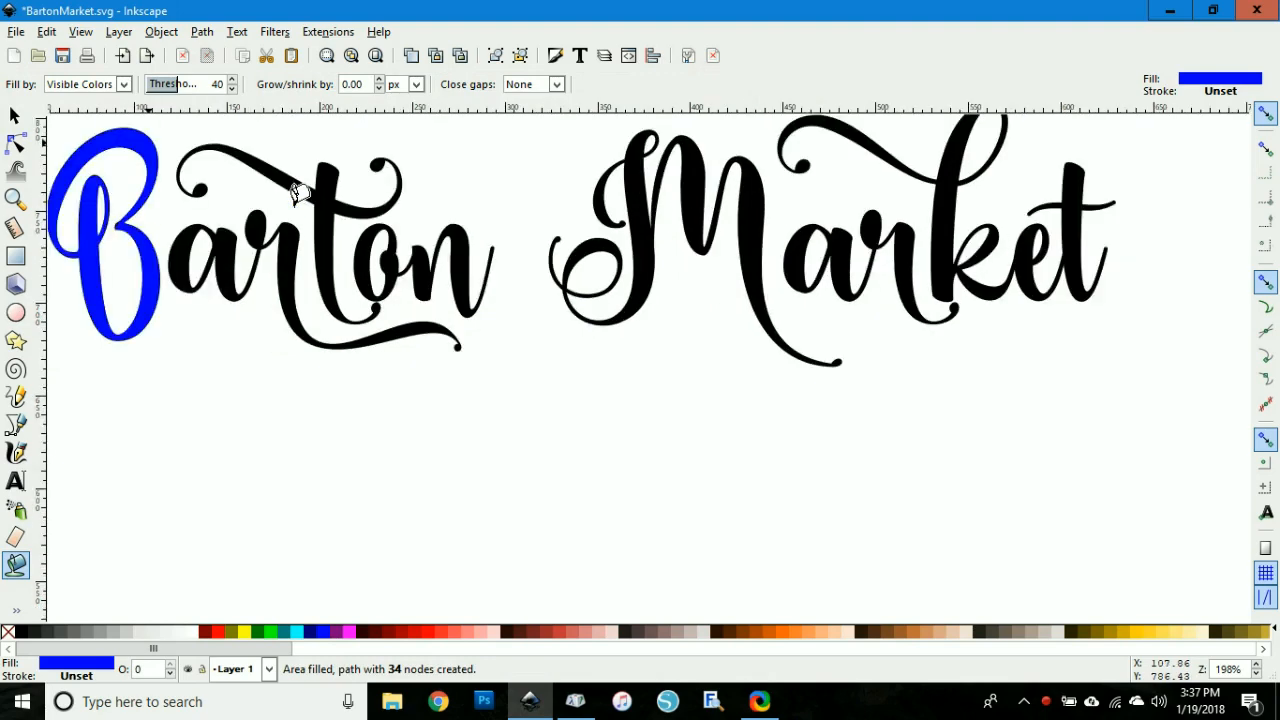
{"action": "key", "text": "ctrl+z"}
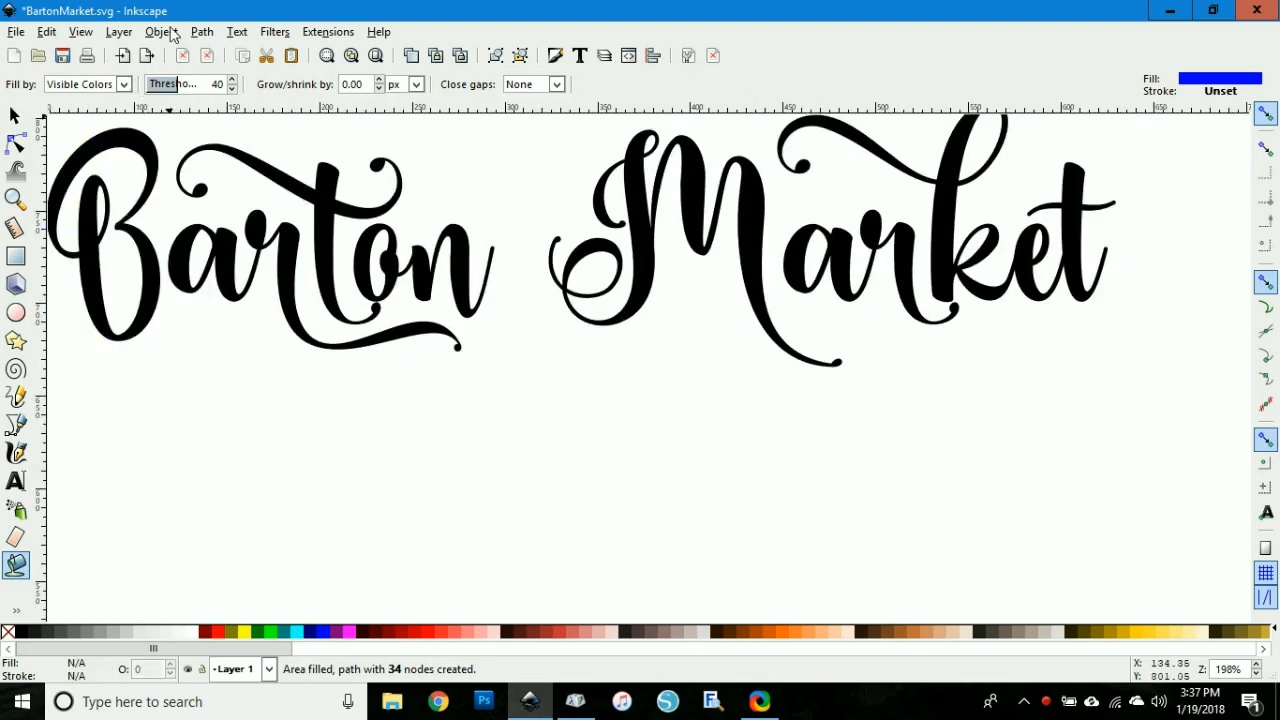
Step: Try filling the 'M' of Market with the Paint Bucket, then undo the fill
{"action": "left_click", "coordinate": [80, 31]}
{"action": "left_click", "coordinate": [149, 364]}
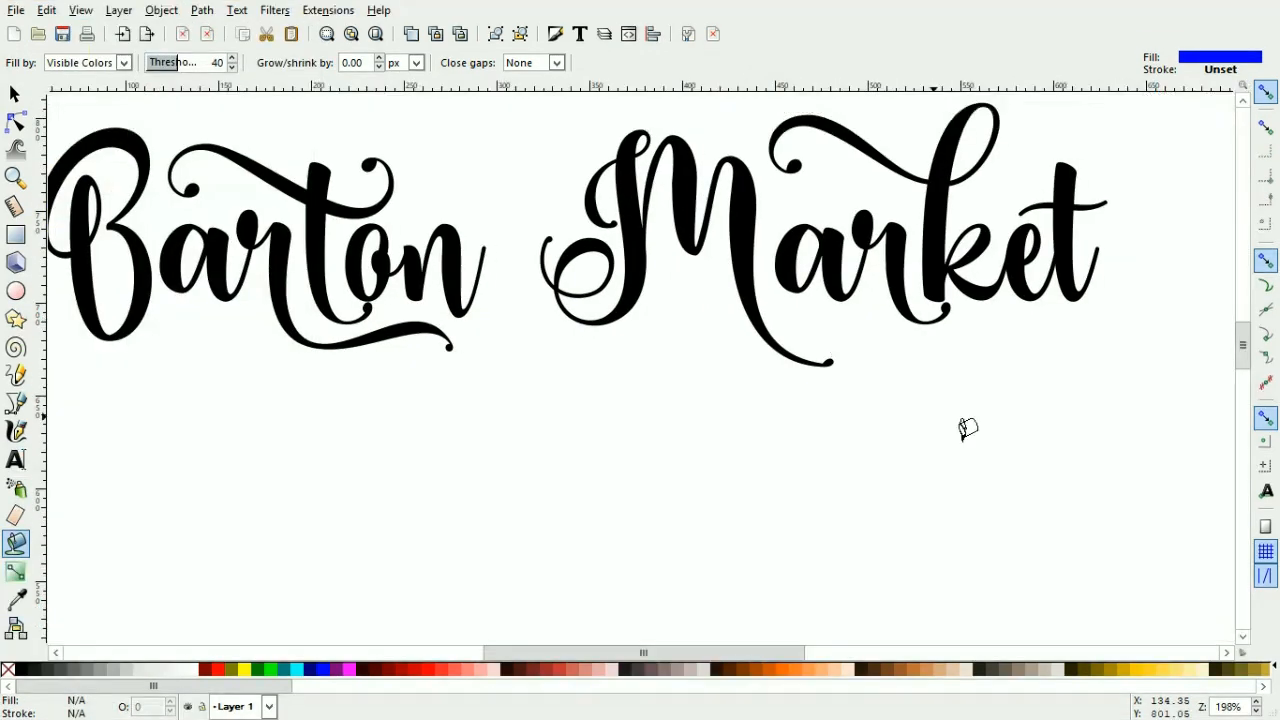
{"action": "scroll", "coordinate": [1240, 342], "scroll_direction": "up", "scroll_amount": 5}
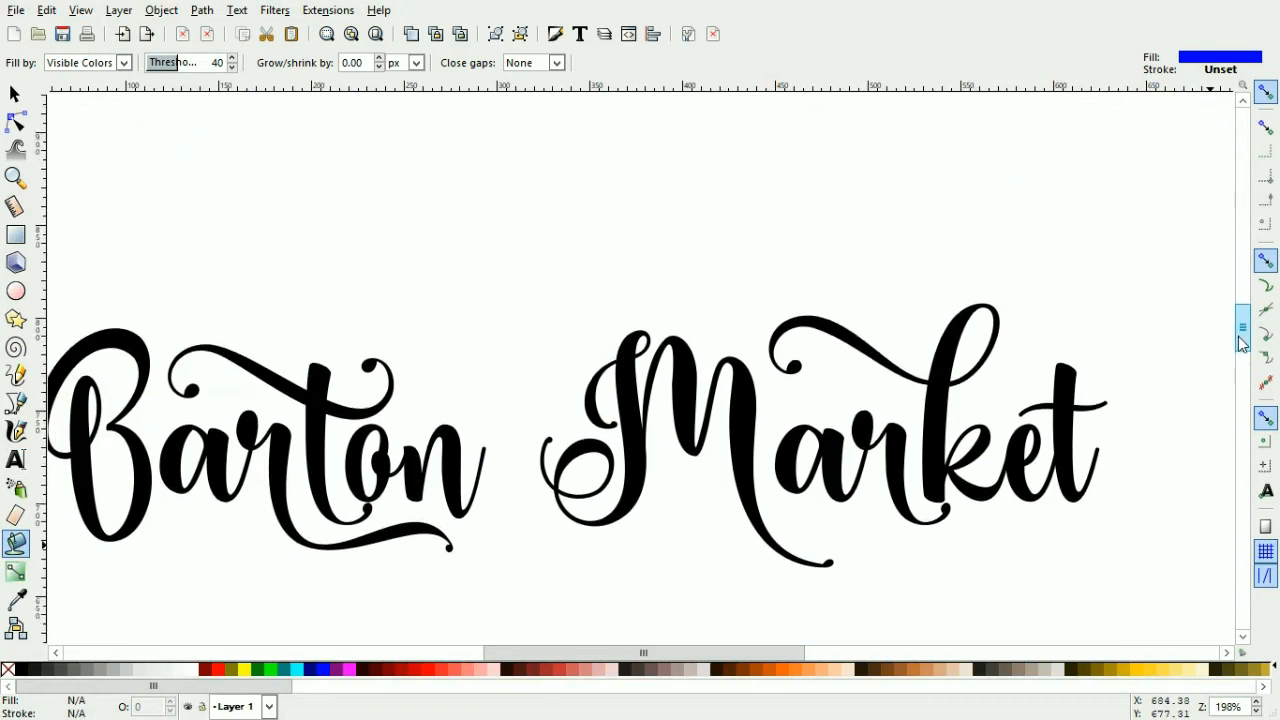
{"action": "key", "text": "minus"}
{"action": "key", "text": "minus"}
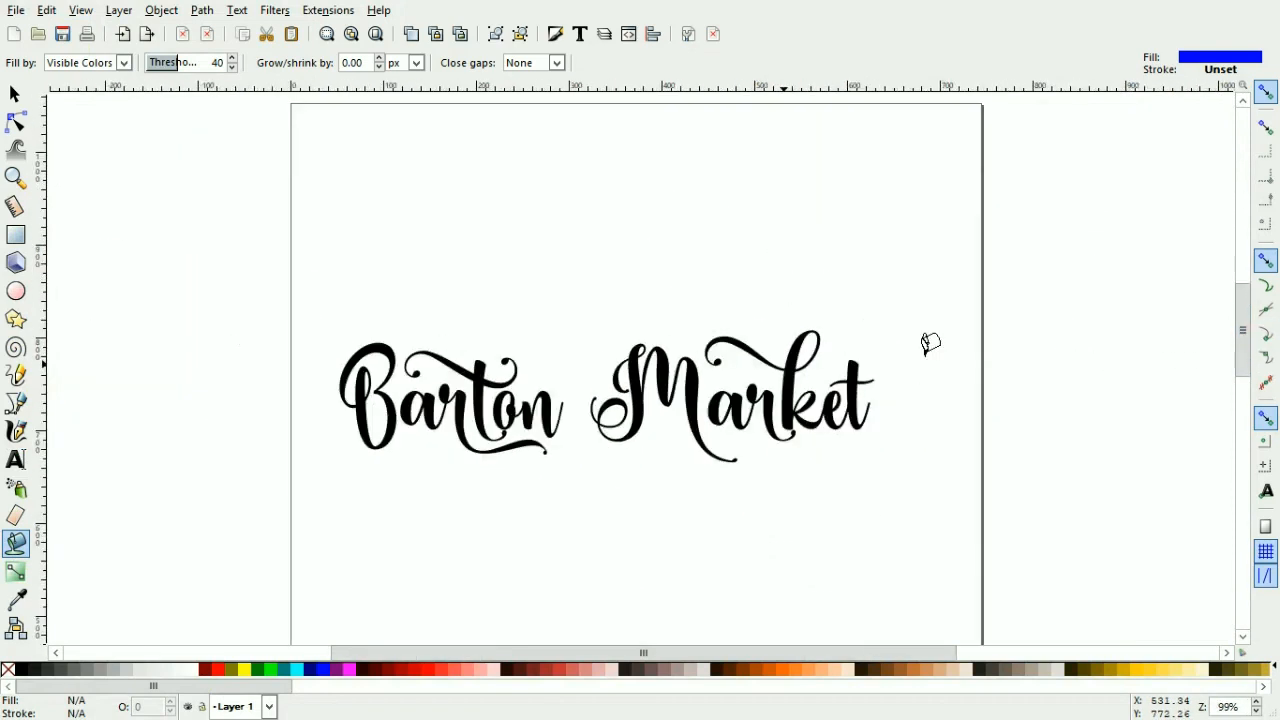
{"action": "key", "text": "minus"}
{"action": "key", "text": "minus"}
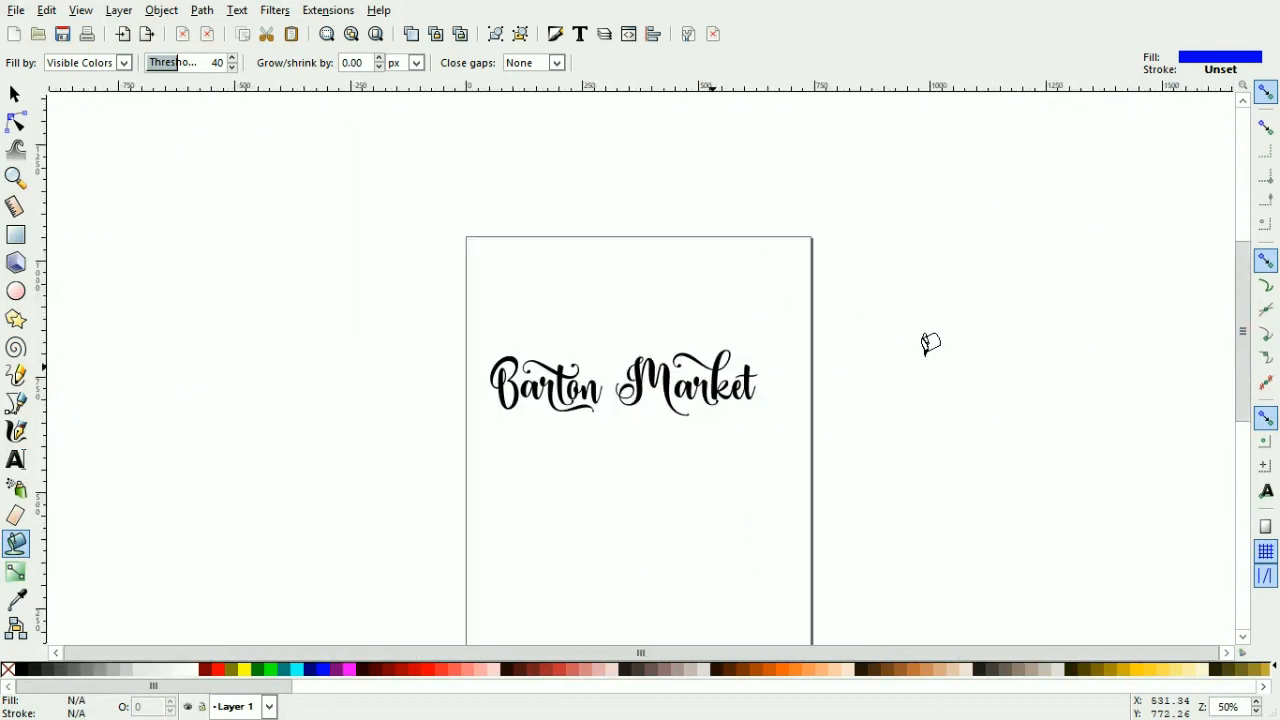
{"action": "left_click", "coordinate": [667, 368]}
{"action": "key", "text": "plus"}
{"action": "key", "text": "plus"}
{"action": "key", "text": "plus"}
{"action": "key", "text": "plus"}
{"action": "key", "text": "plus"}
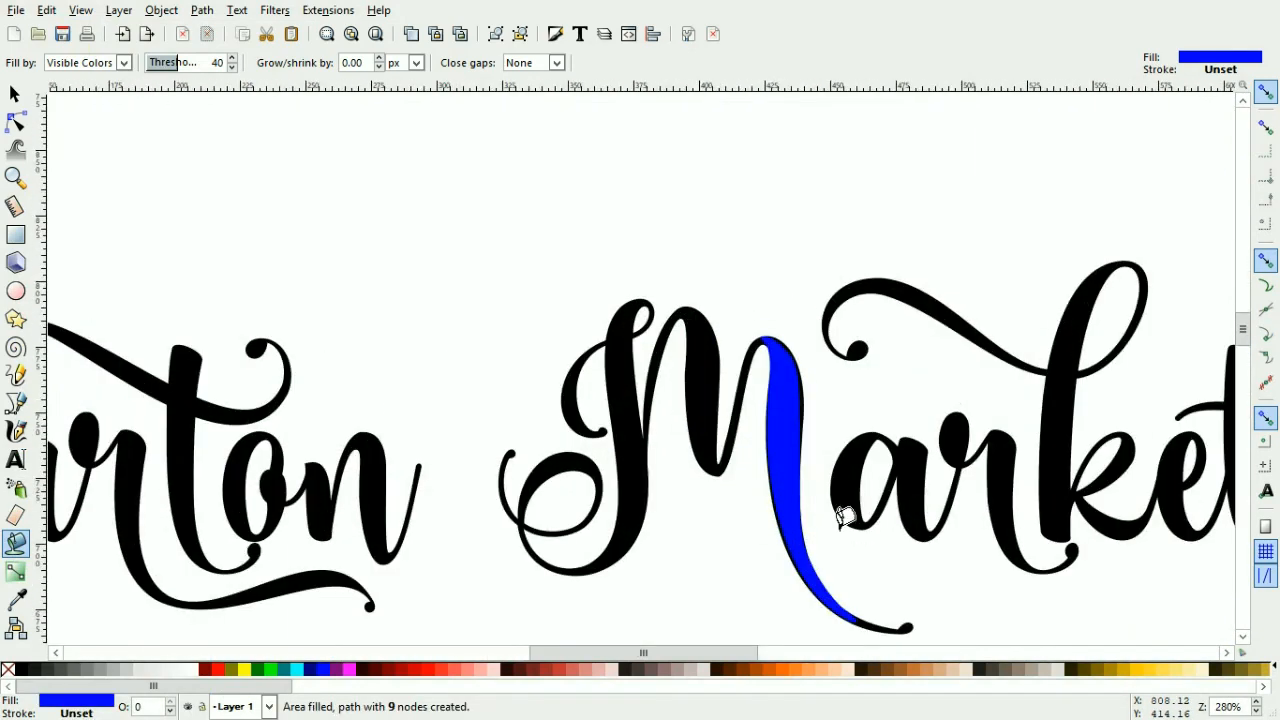
{"action": "left_click", "coordinate": [47, 10]}
{"action": "left_click", "coordinate": [62, 29]}
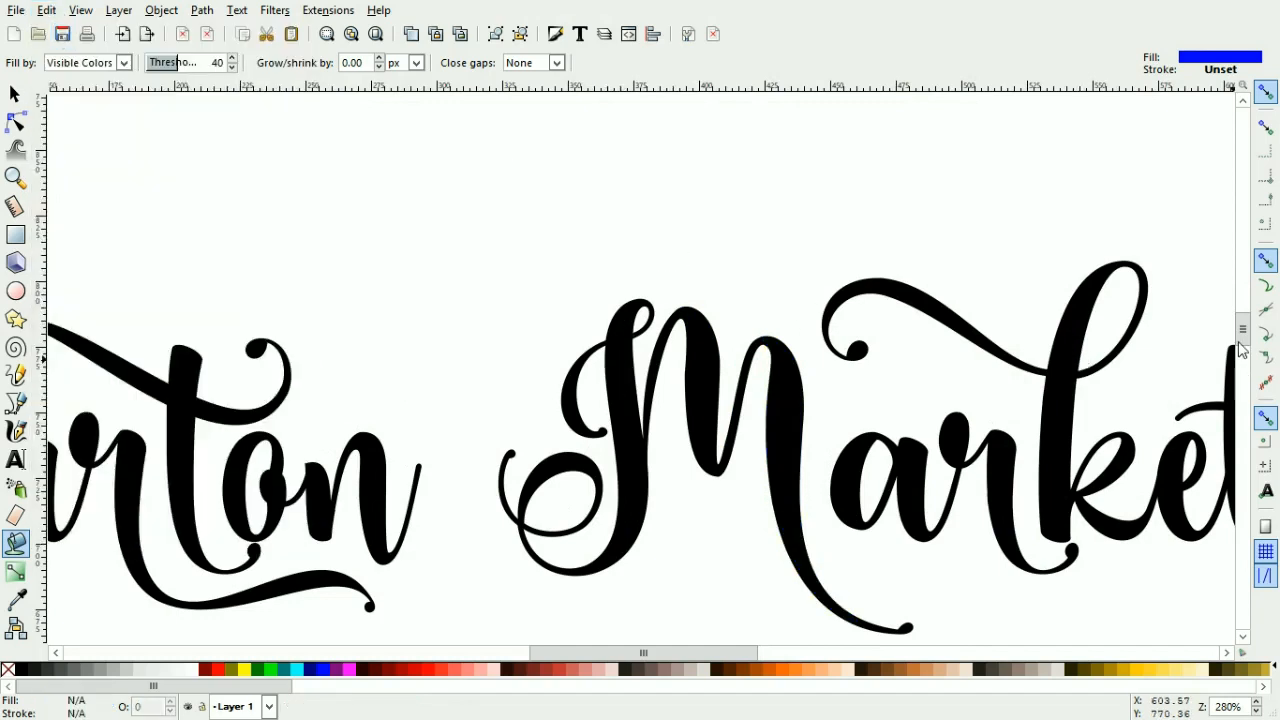
Step: Fill the 'M' and the remaining letters of Market with blue using the Paint Bucket
{"action": "key", "text": "plus"}
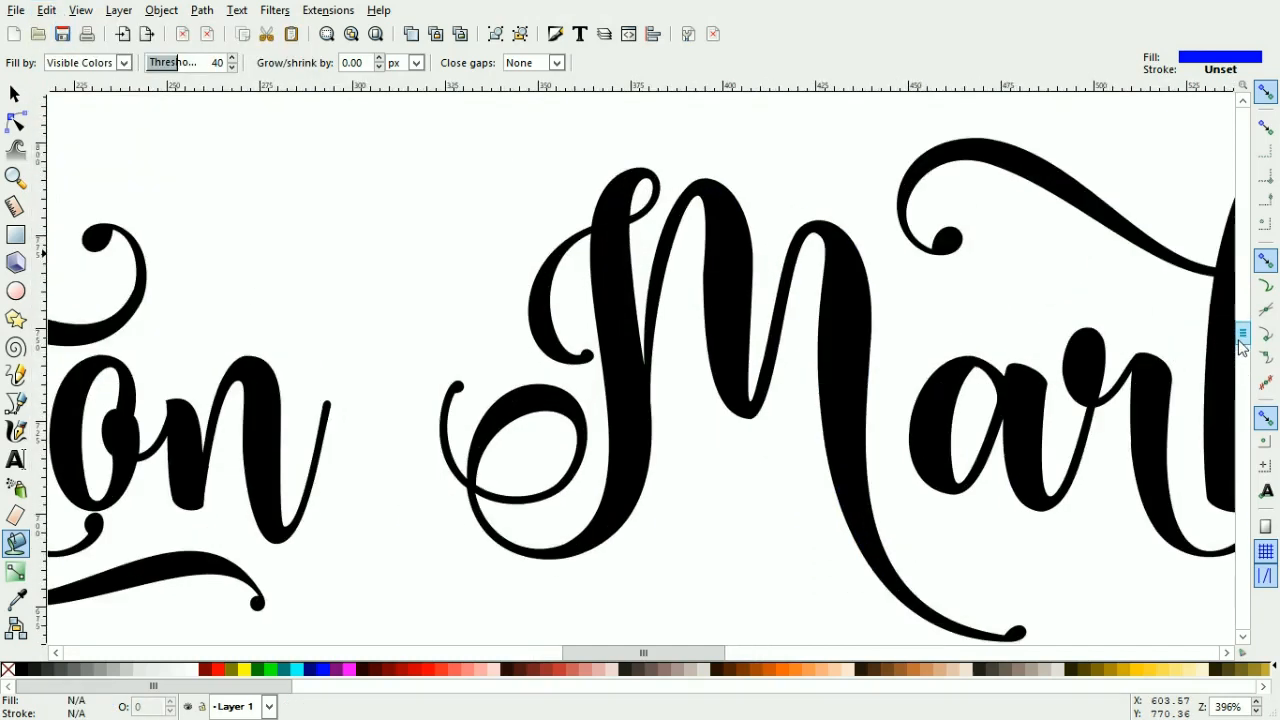
{"action": "left_click", "coordinate": [846, 294]}
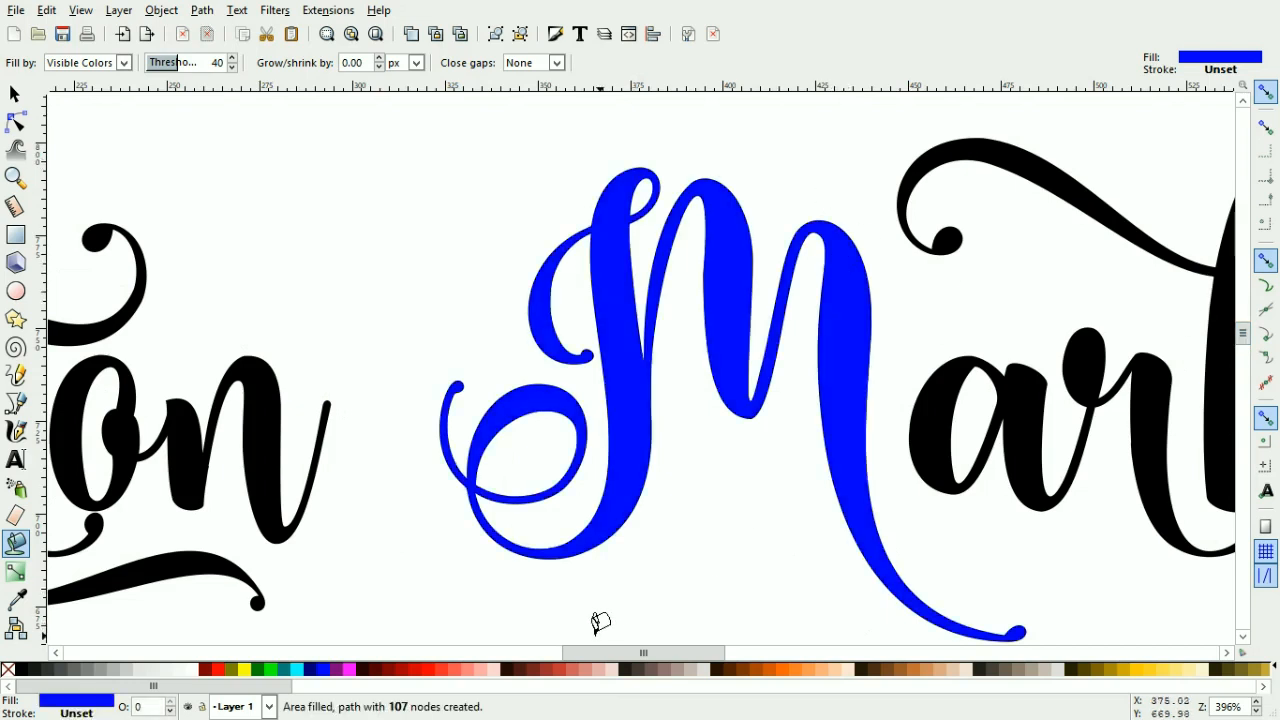
{"action": "left_click_drag", "start_coordinate": [600, 652], "coordinate": [671, 654]}
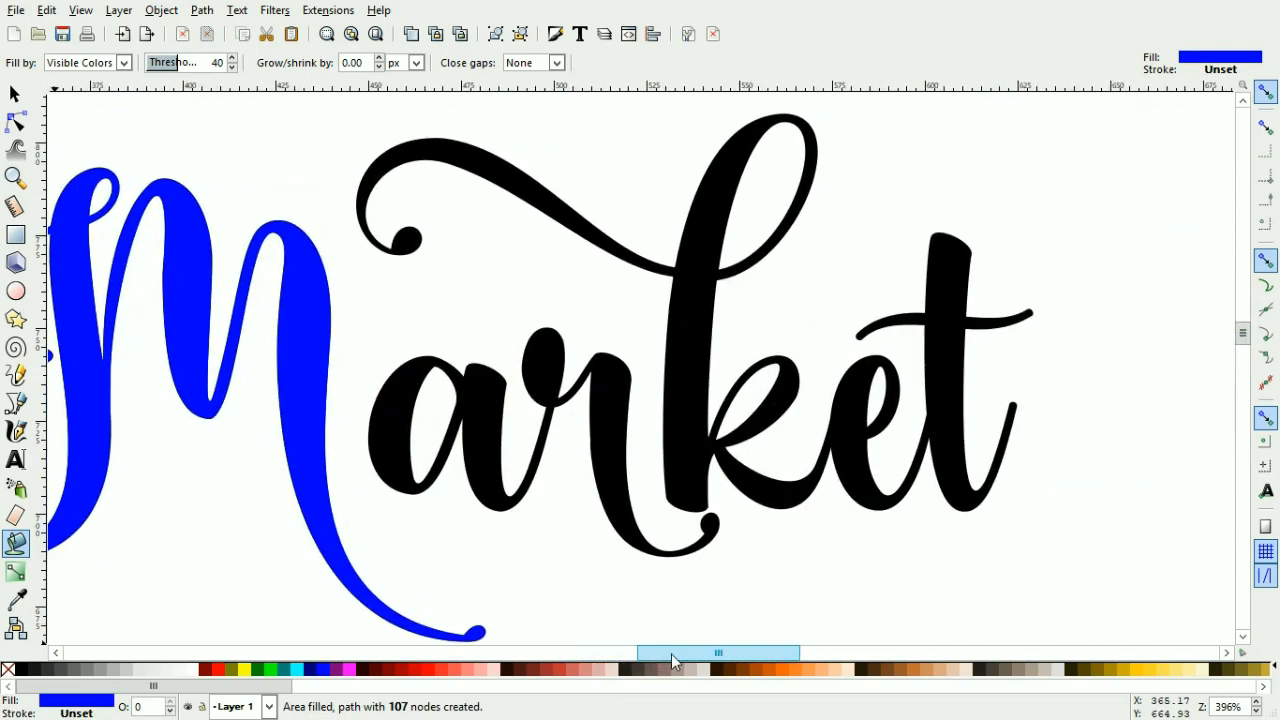
{"action": "left_click", "coordinate": [481, 397]}
{"action": "left_click", "coordinate": [699, 353]}
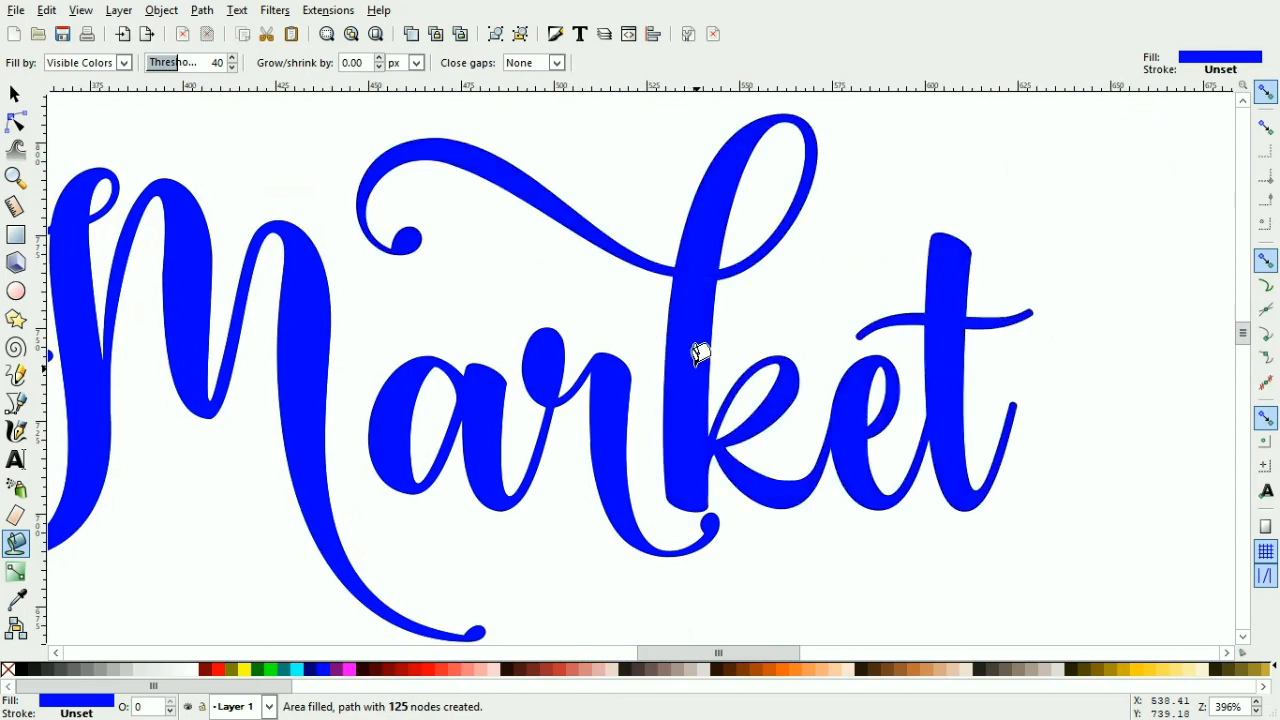
Step: Fill the letters of Barton with blue using the Paint Bucket
{"action": "left_click_drag", "start_coordinate": [697, 652], "coordinate": [529, 623]}
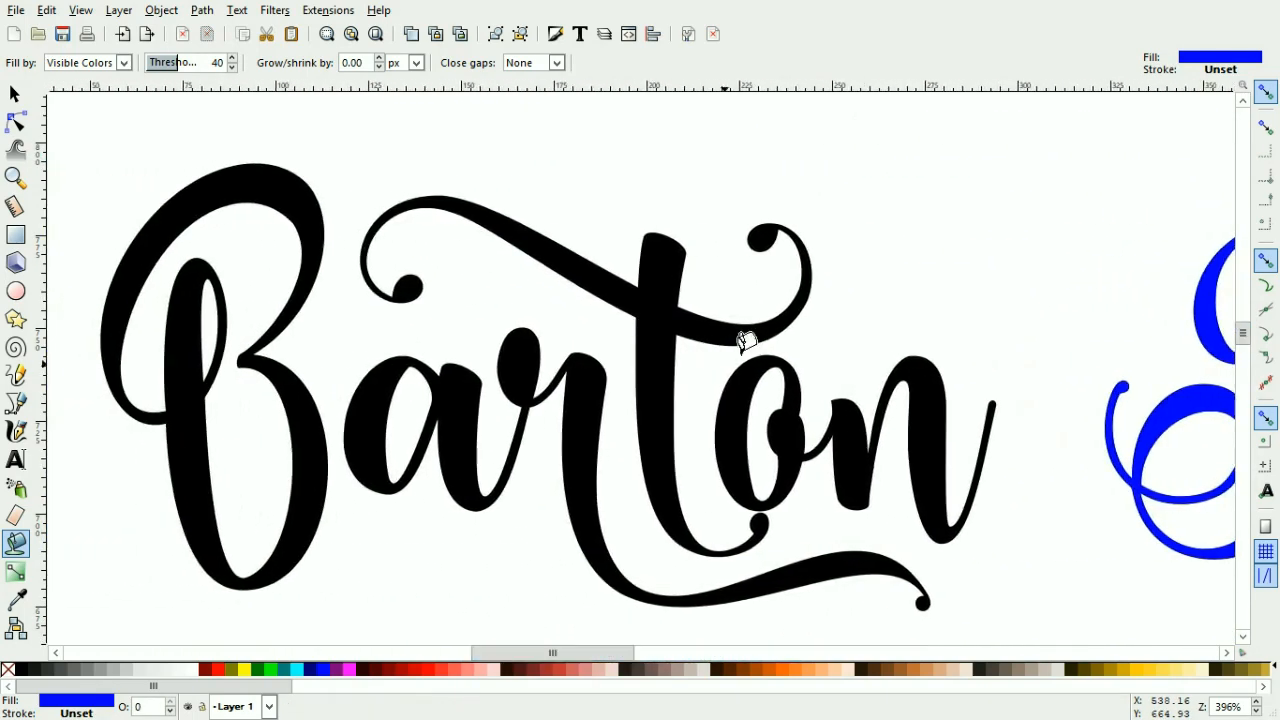
{"action": "left_click", "coordinate": [735, 384]}
{"action": "left_click", "coordinate": [680, 284]}
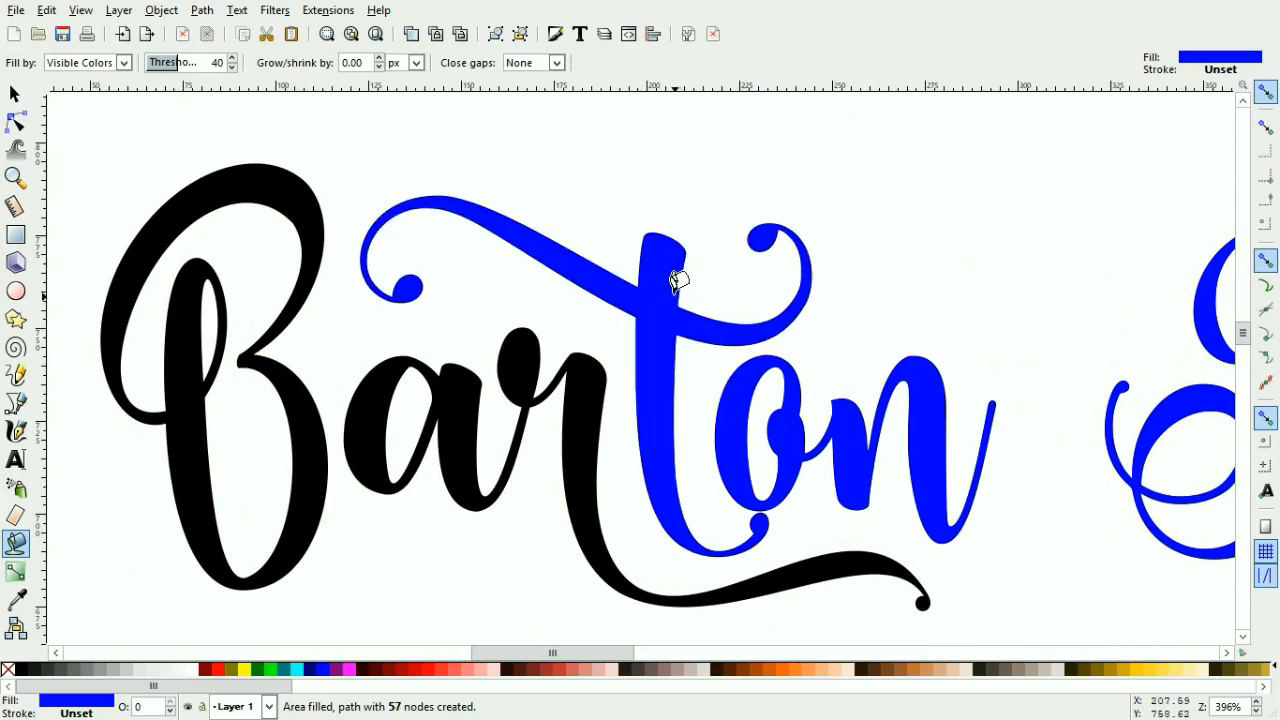
{"action": "left_click", "coordinate": [580, 364]}
{"action": "left_click", "coordinate": [275, 172]}
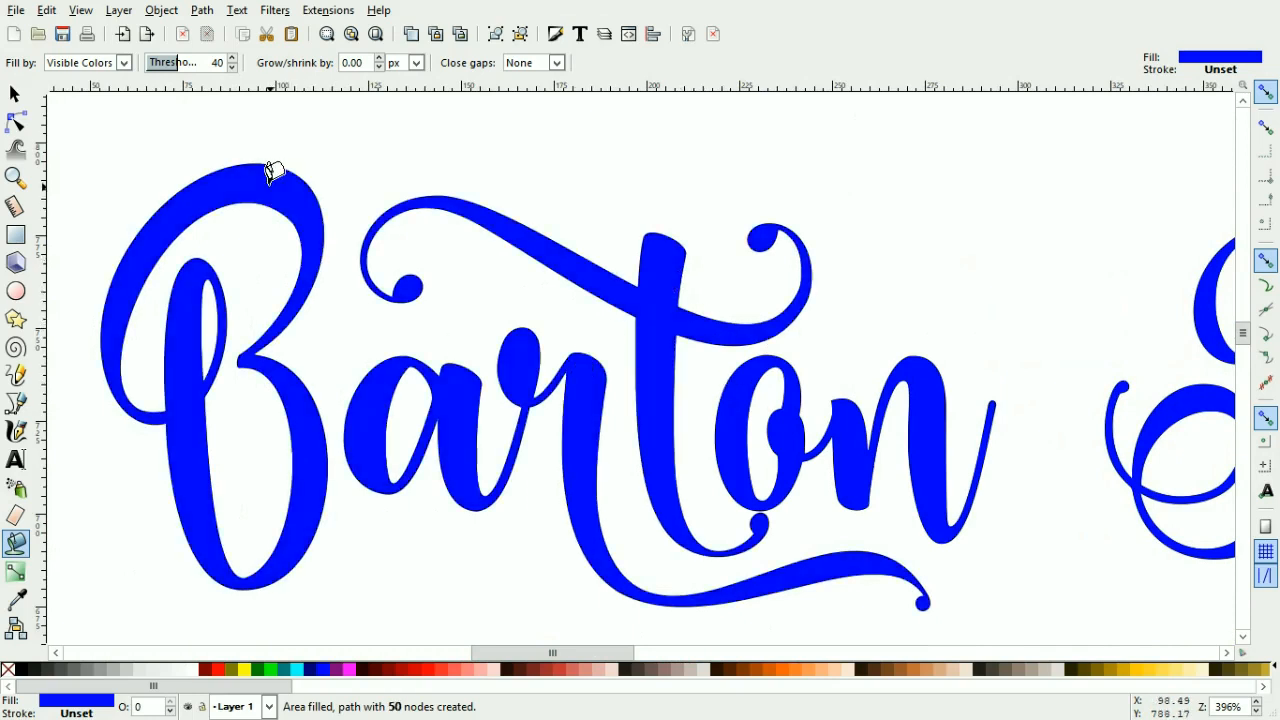
Step: Select all seven blue fill paths and move them below the original black text
{"action": "left_click", "coordinate": [14, 95]}
{"action": "left_click", "coordinate": [445, 385], "text": "shift"}
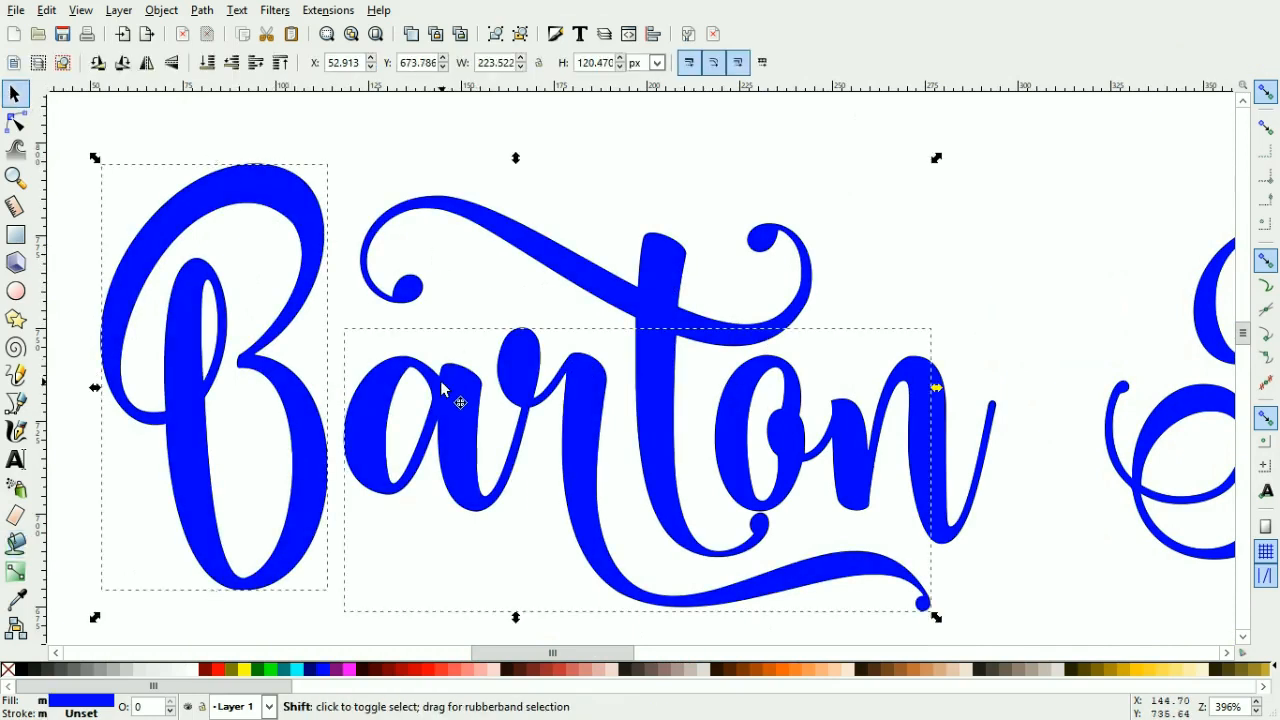
{"action": "left_click", "coordinate": [660, 285], "text": "shift"}
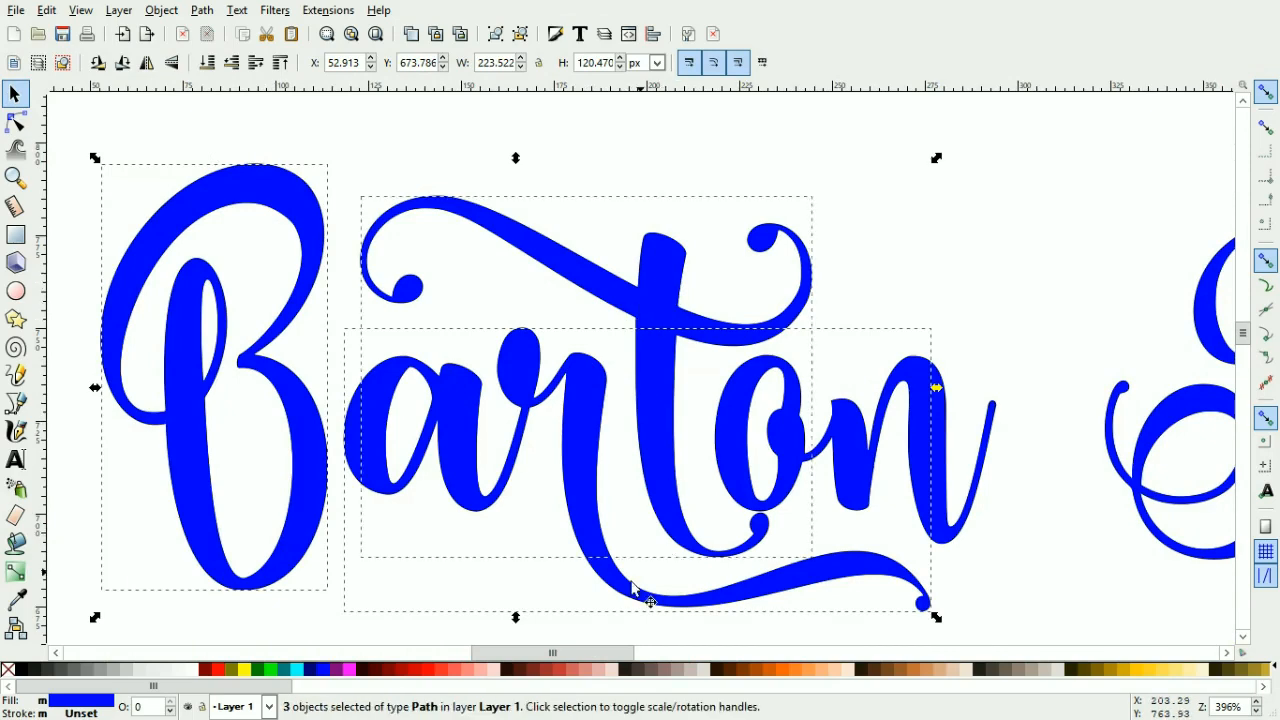
{"action": "left_click_drag", "start_coordinate": [556, 652], "coordinate": [673, 644]}
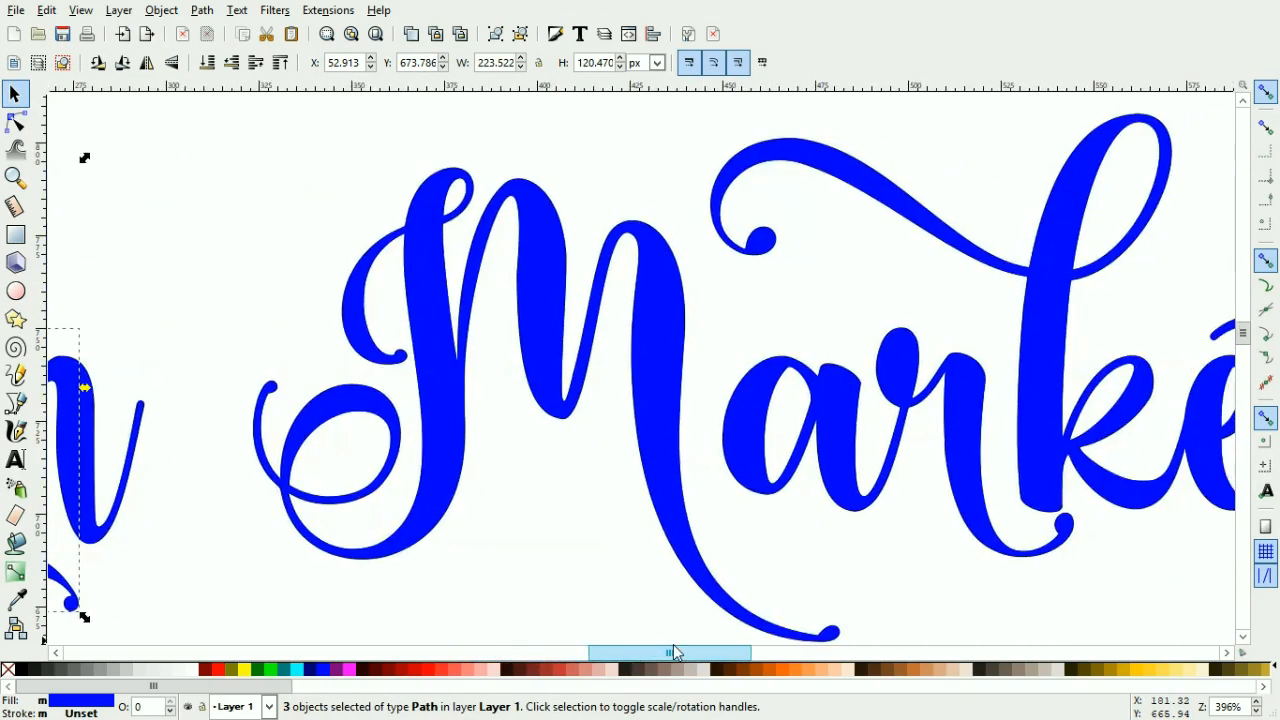
{"action": "left_click", "coordinate": [422, 366], "text": "shift"}
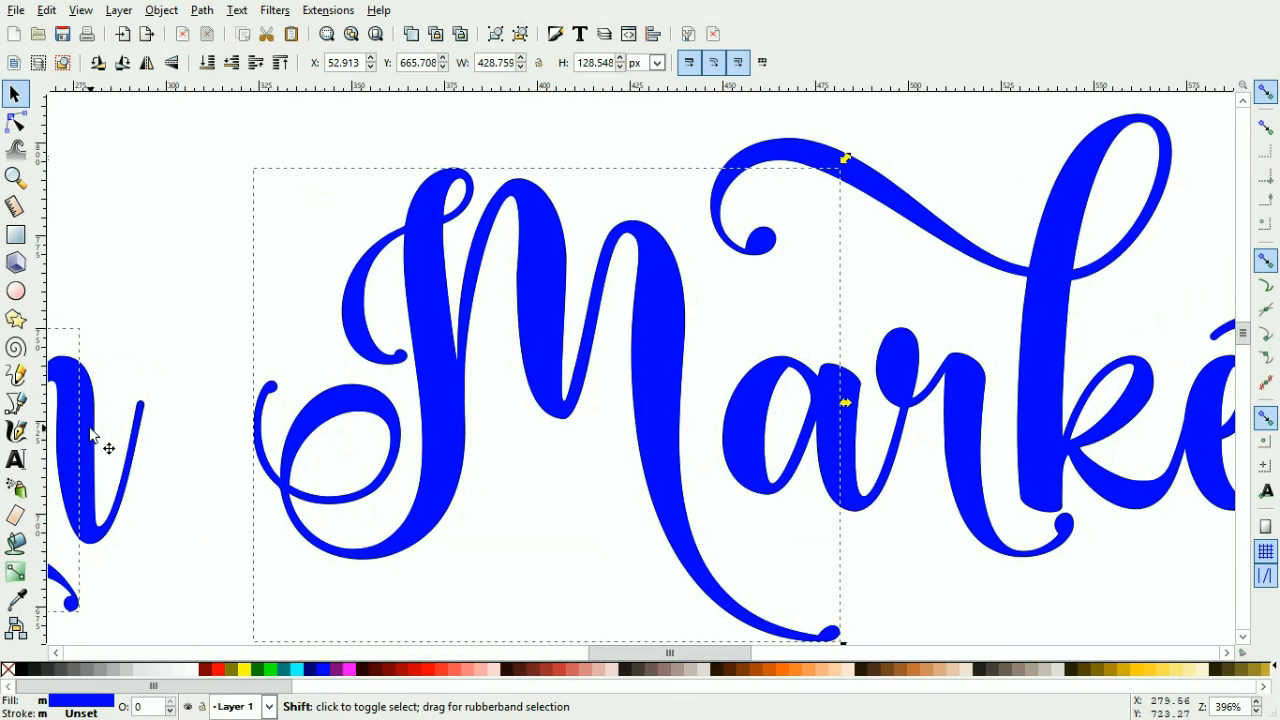
{"action": "left_click", "coordinate": [765, 393], "text": "shift"}
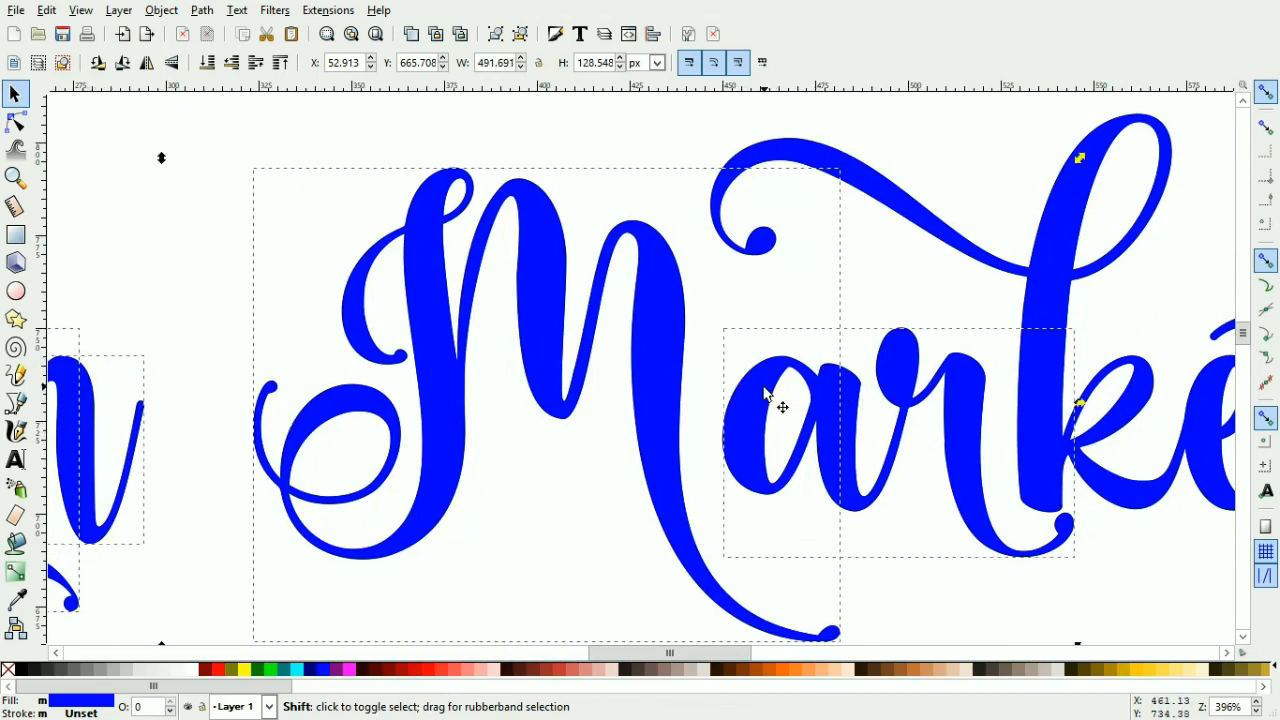
{"action": "left_click", "coordinate": [1050, 308], "text": "shift"}
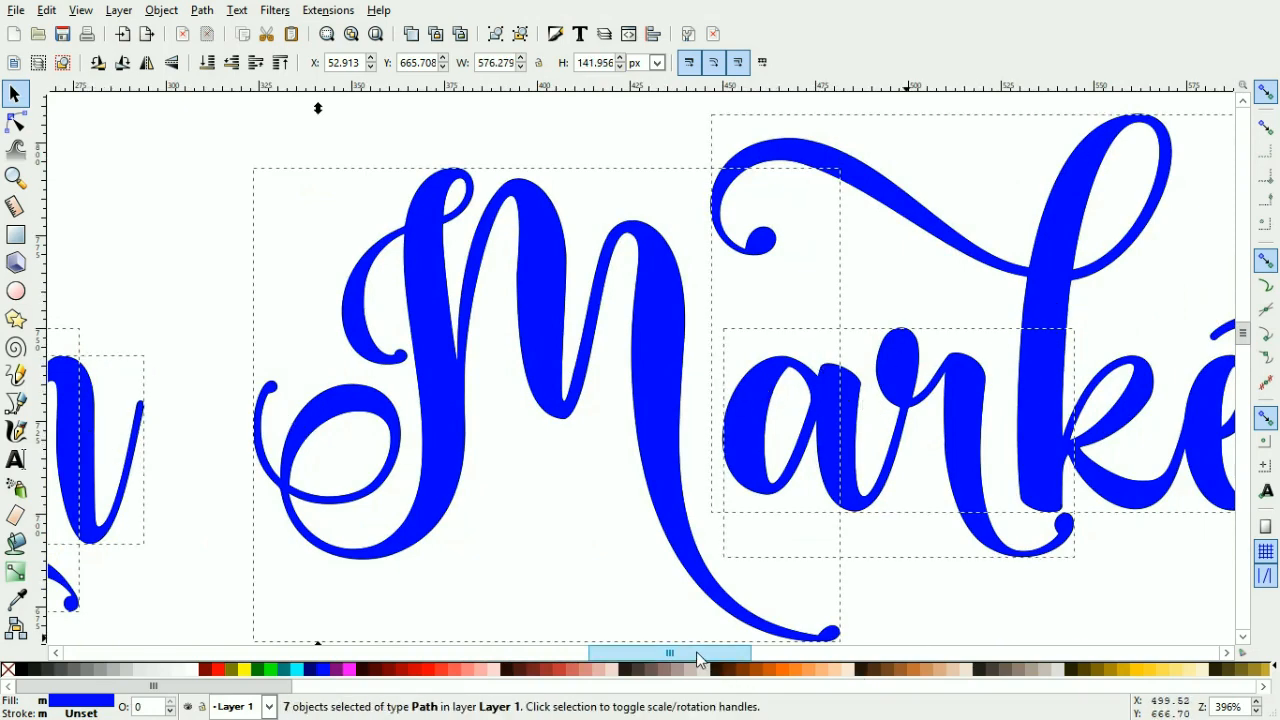
{"action": "left_click_drag", "start_coordinate": [698, 655], "coordinate": [793, 663]}
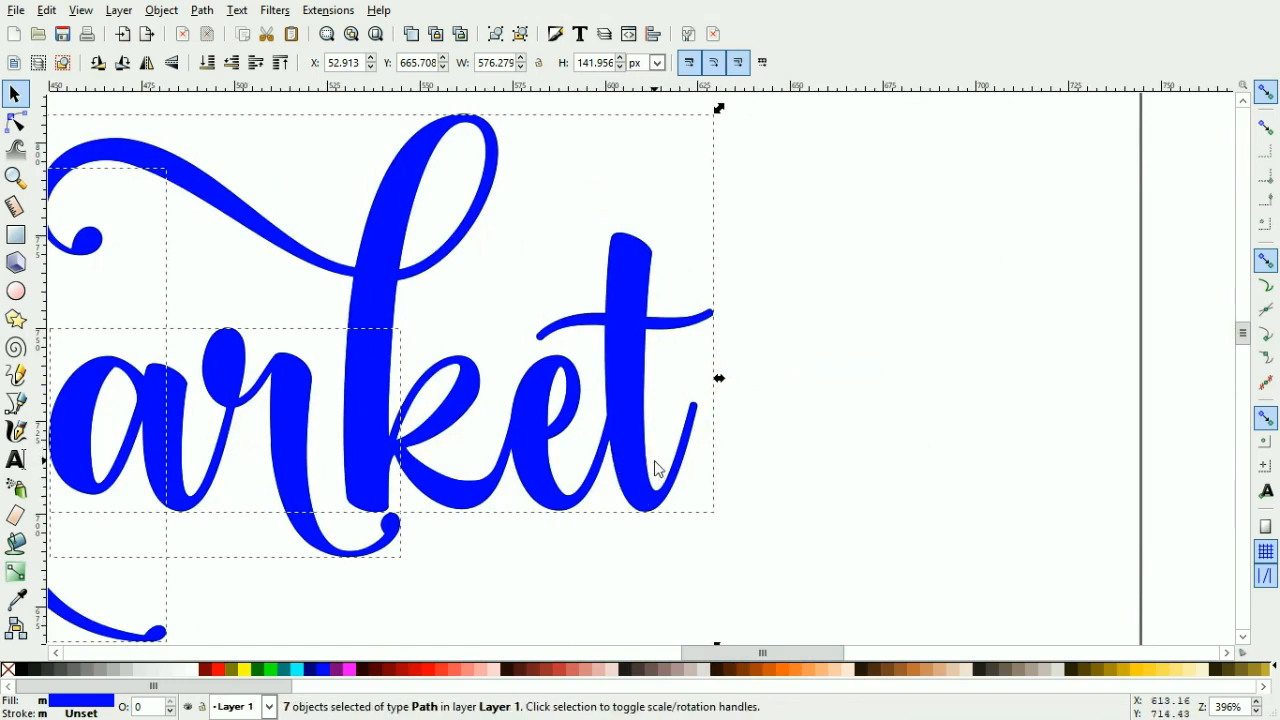
{"action": "key", "text": "minus"}
{"action": "key", "text": "minus"}
{"action": "key", "text": "minus"}
{"action": "key", "text": "minus"}
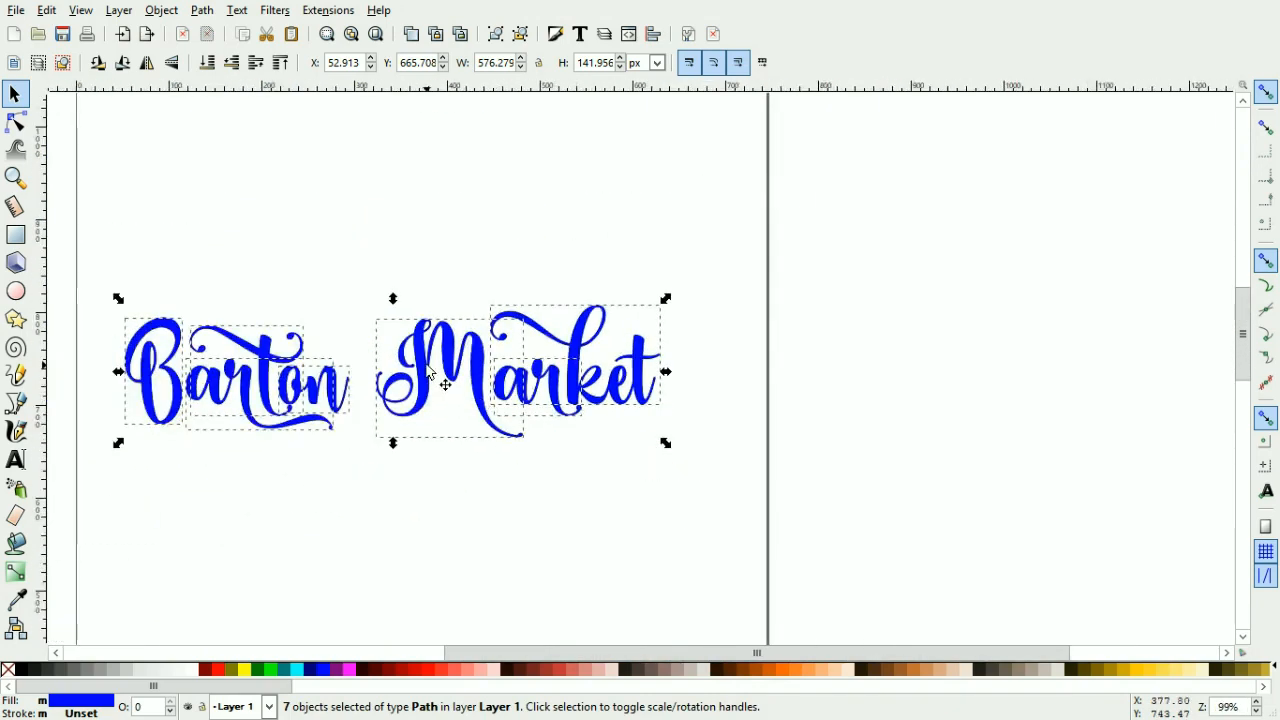
{"action": "left_click_drag", "start_coordinate": [432, 368], "coordinate": [420, 520]}
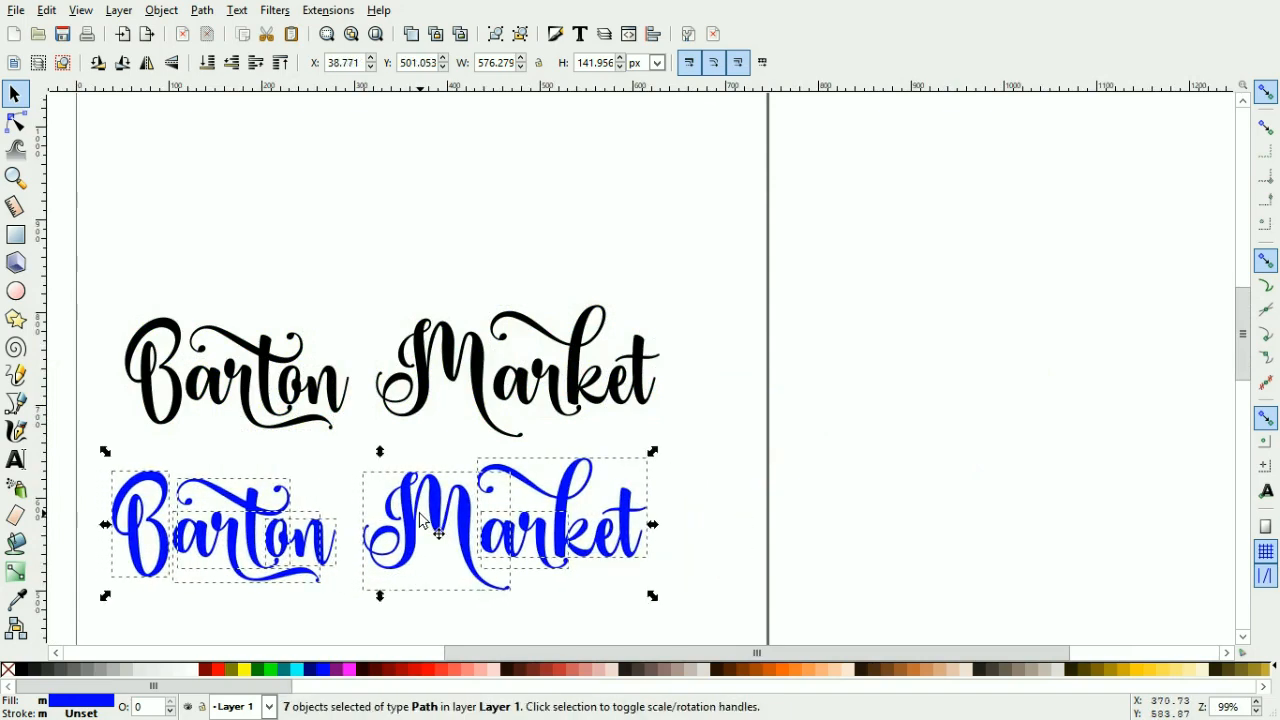
Step: Move the original black text group off the page to the right
{"action": "left_click", "coordinate": [197, 250]}
{"action": "left_click", "coordinate": [175, 326]}
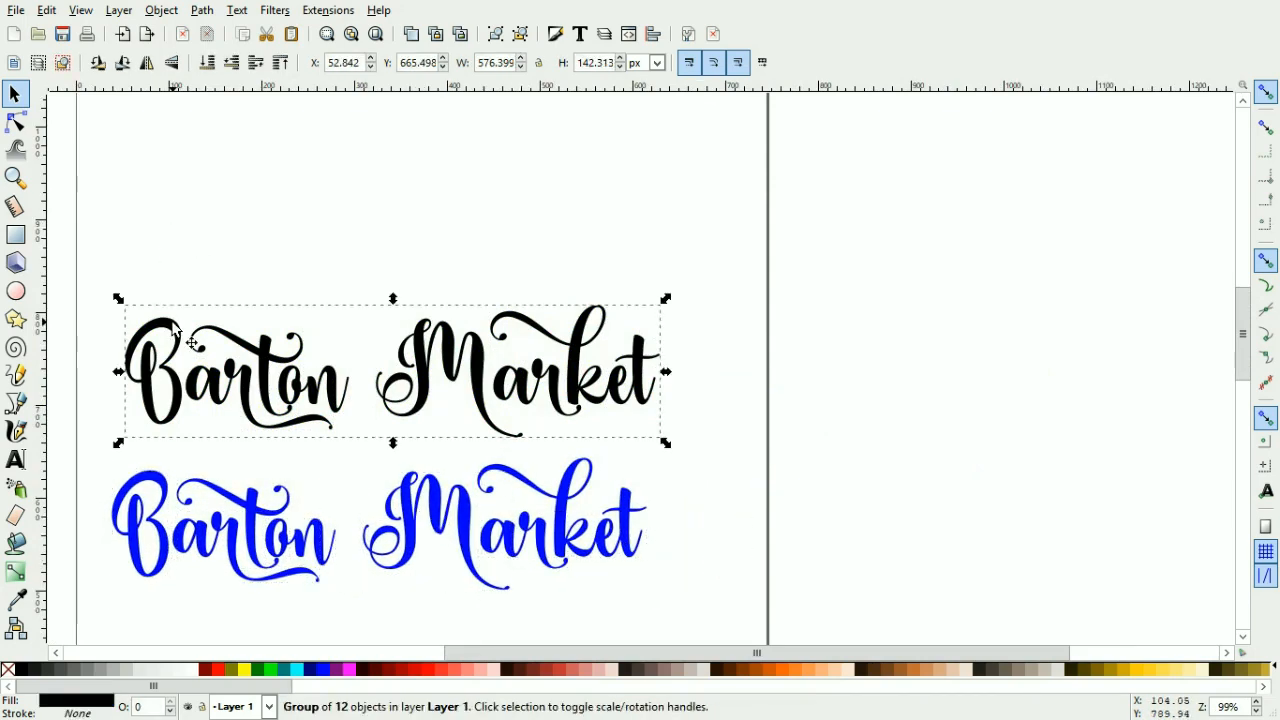
{"action": "left_click_drag", "start_coordinate": [176, 327], "coordinate": [937, 318]}
Step: Select the blue fill paths and move them up into the title's place on the page
{"action": "left_click_drag", "start_coordinate": [66, 370], "coordinate": [648, 614]}
{"action": "left_click_drag", "start_coordinate": [572, 552], "coordinate": [585, 332]}
{"action": "left_click", "coordinate": [440, 492]}
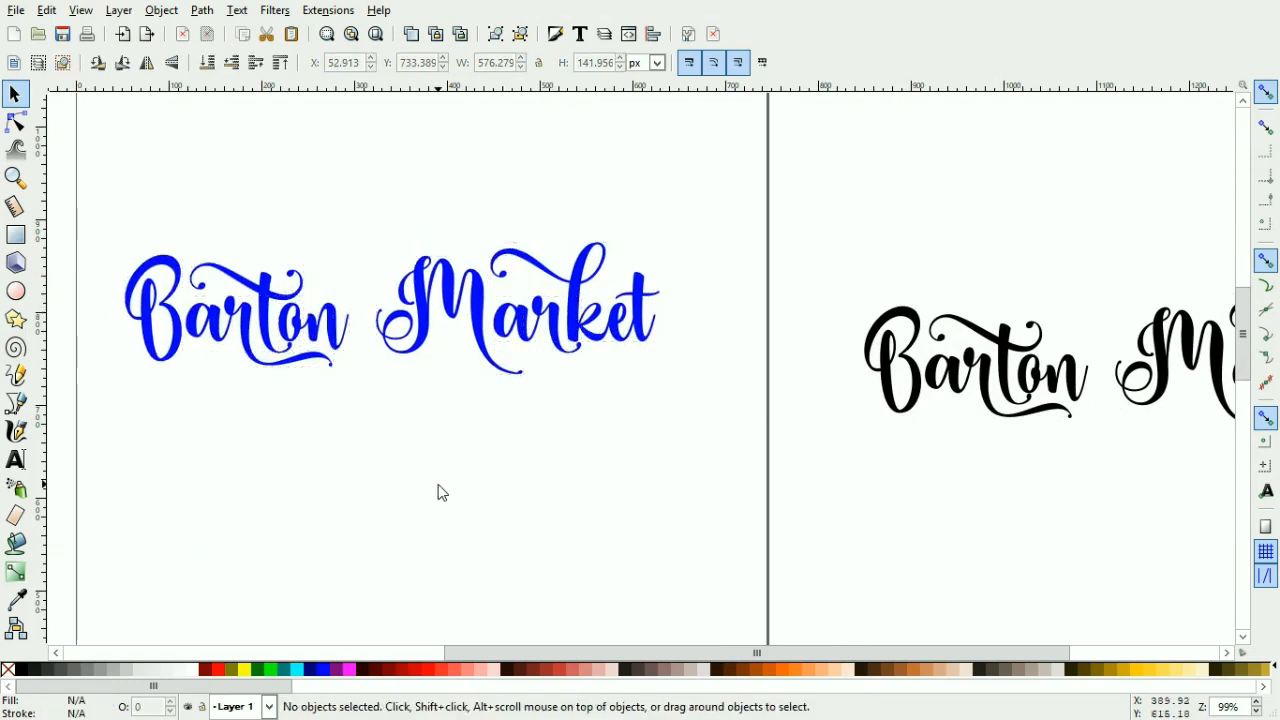
Step: Recolor the 'B' and the 'ar' fill paths of Barton salmon pink
{"action": "left_click", "coordinate": [171, 356]}
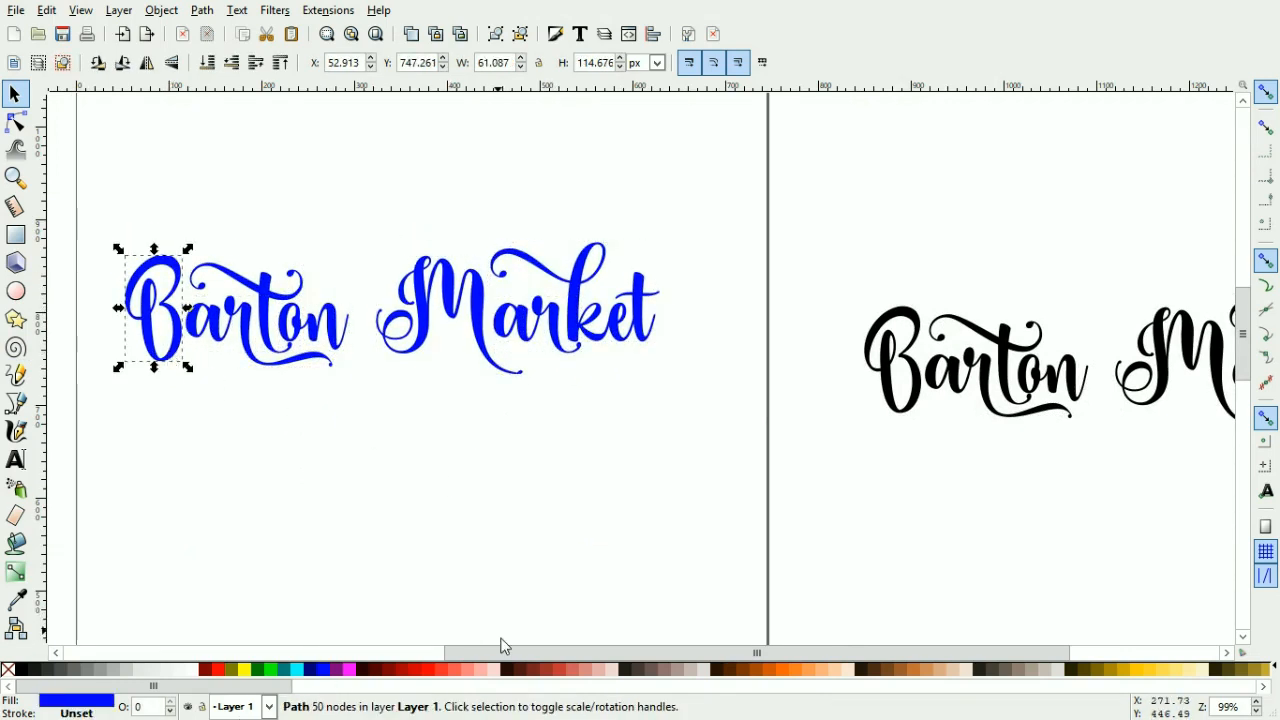
{"action": "left_click", "coordinate": [470, 670]}
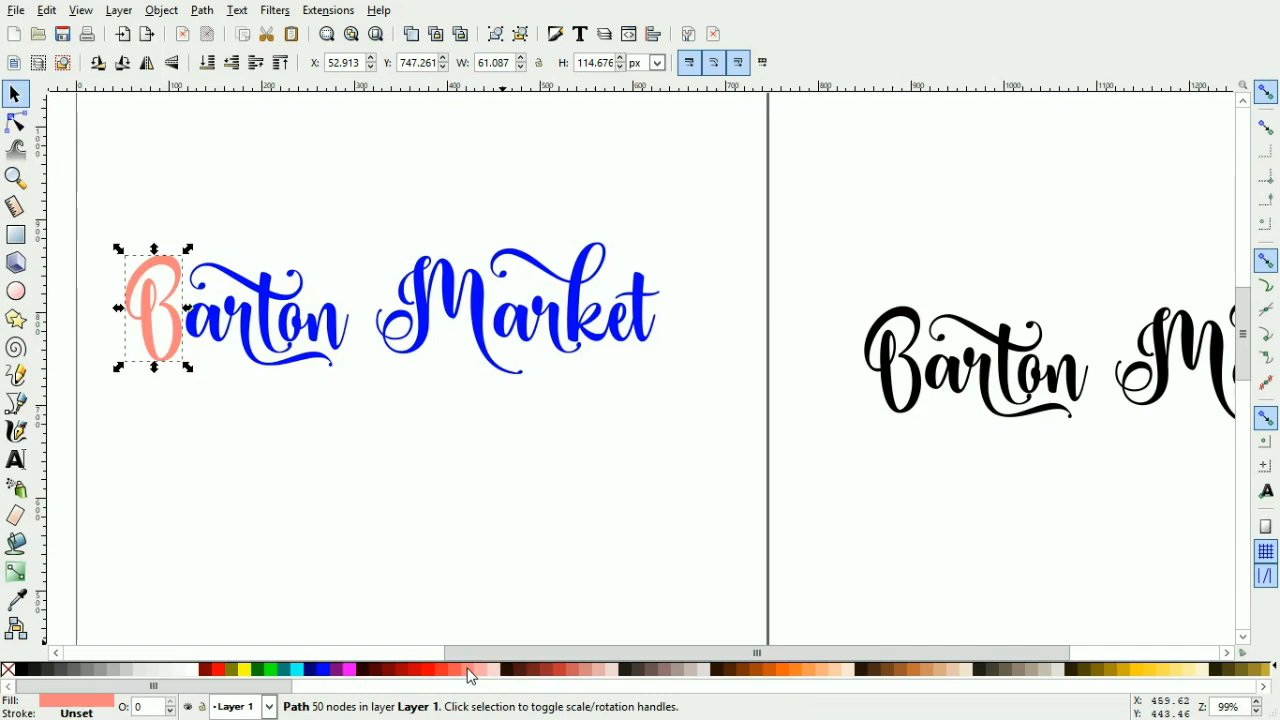
{"action": "left_click", "coordinate": [218, 337]}
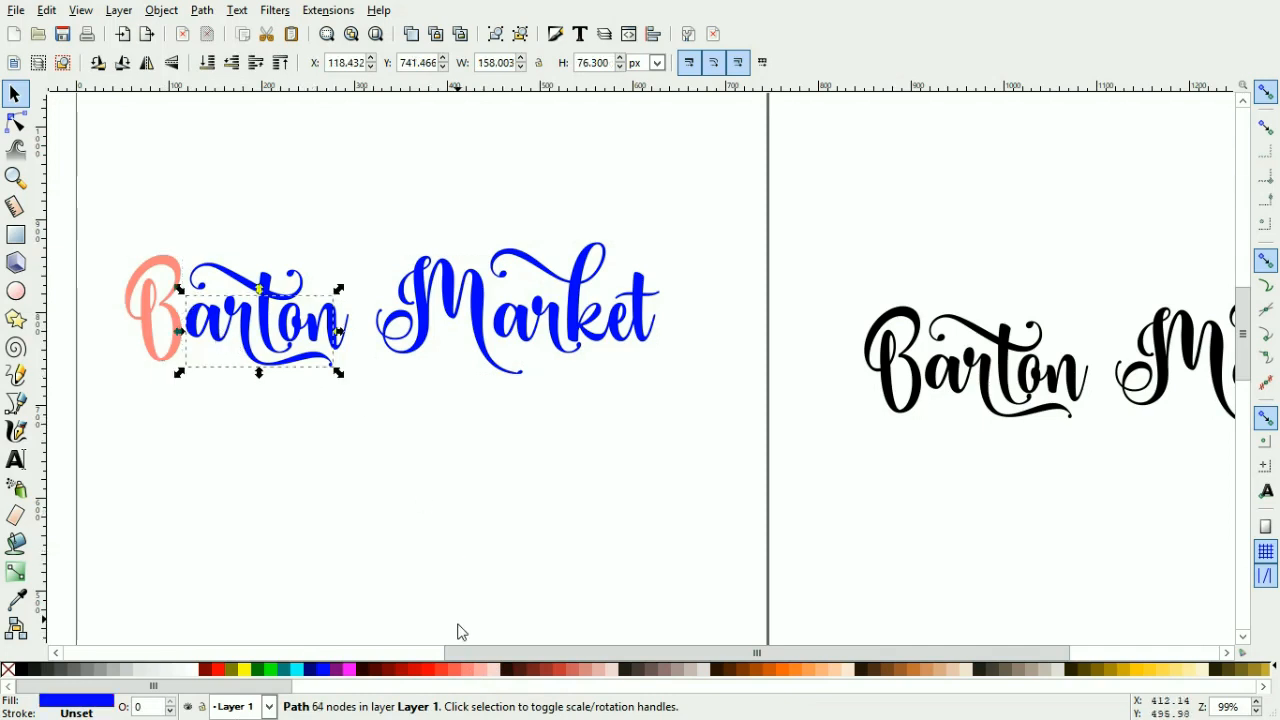
{"action": "left_click", "coordinate": [472, 670]}
{"action": "left_click", "coordinate": [370, 398]}
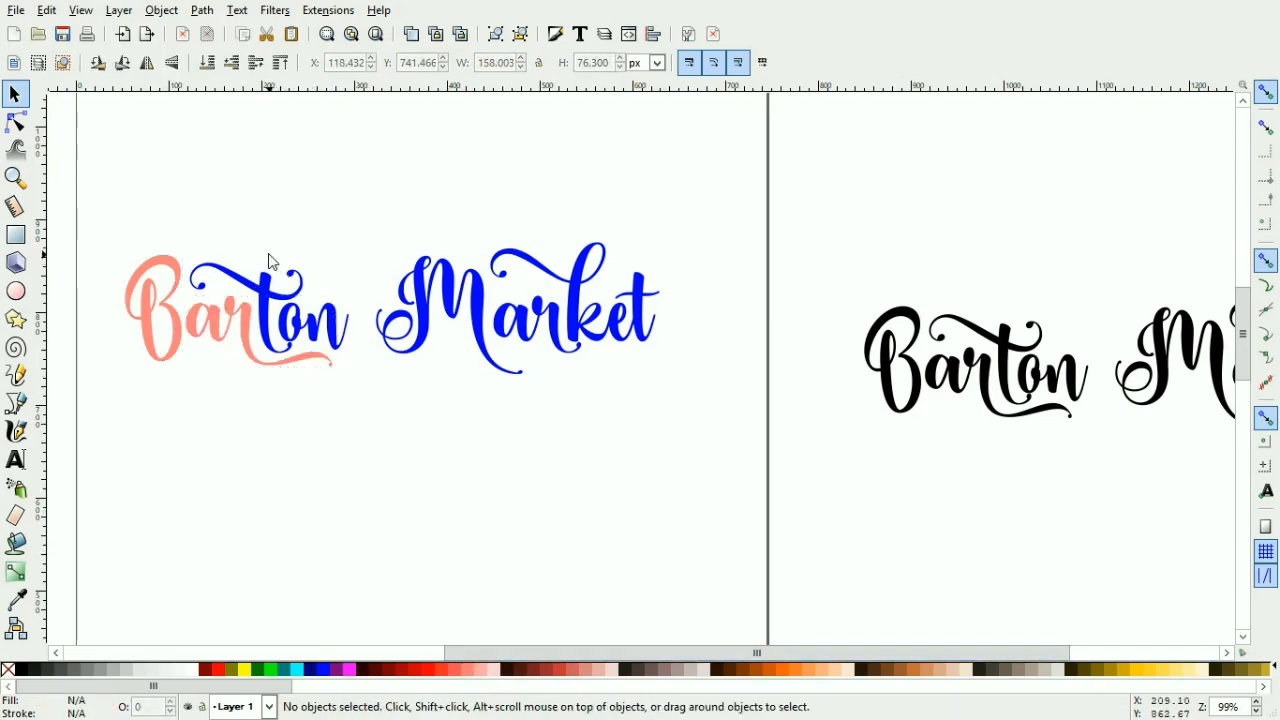
Step: Color the 'rt' and 'on' fill paths of Barton crimson
{"action": "left_click", "coordinate": [265, 286]}
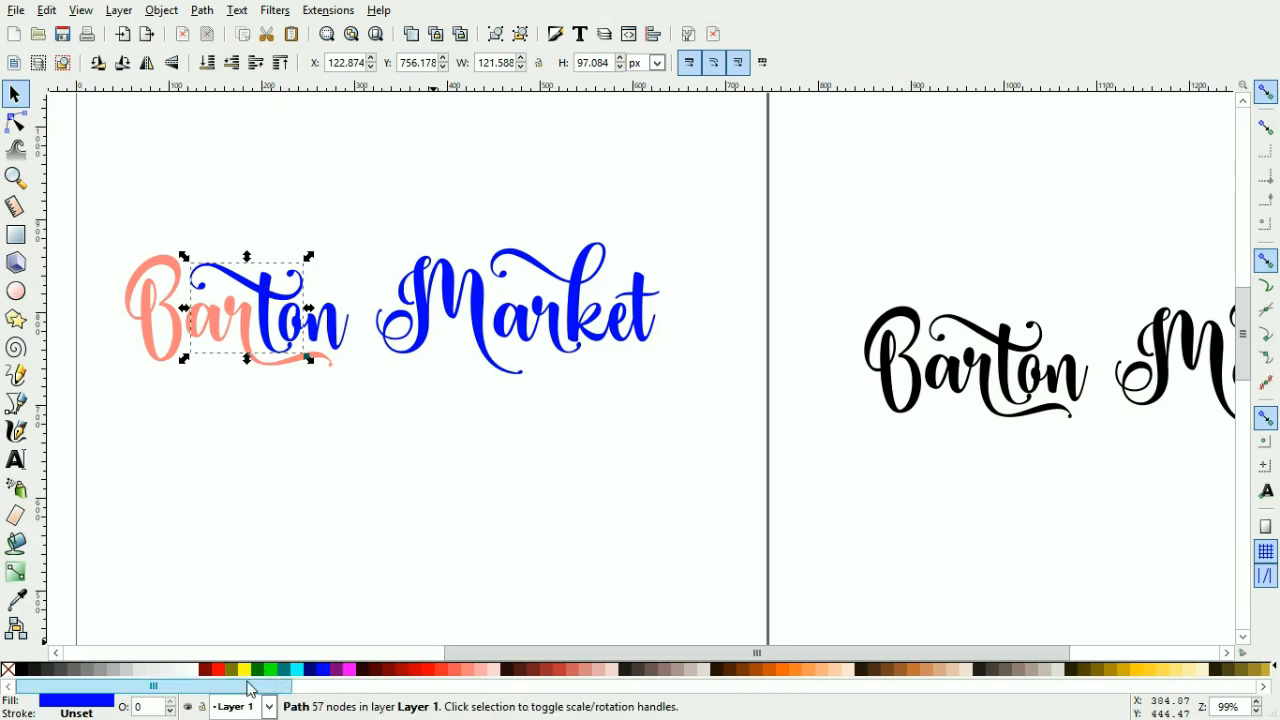
{"action": "left_click_drag", "start_coordinate": [250, 686], "coordinate": [832, 712]}
{"action": "left_click_drag", "start_coordinate": [1051, 718], "coordinate": [1260, 706]}
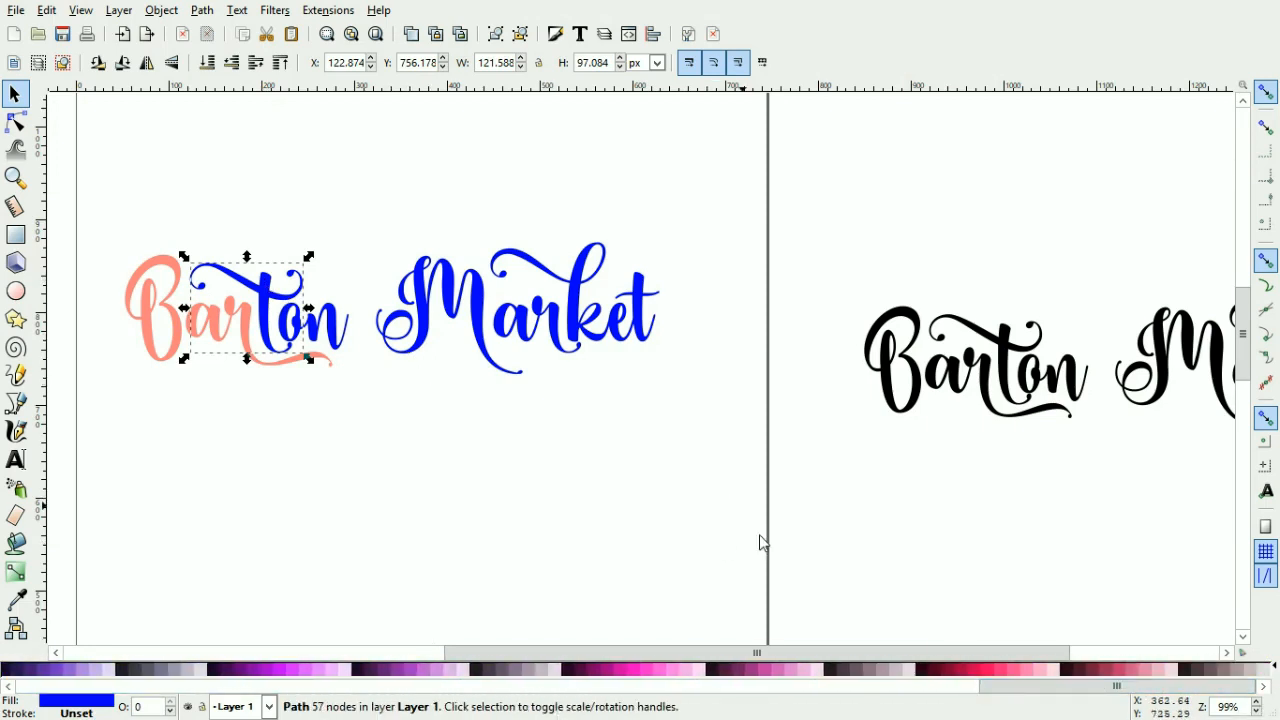
{"action": "left_click", "coordinate": [984, 673]}
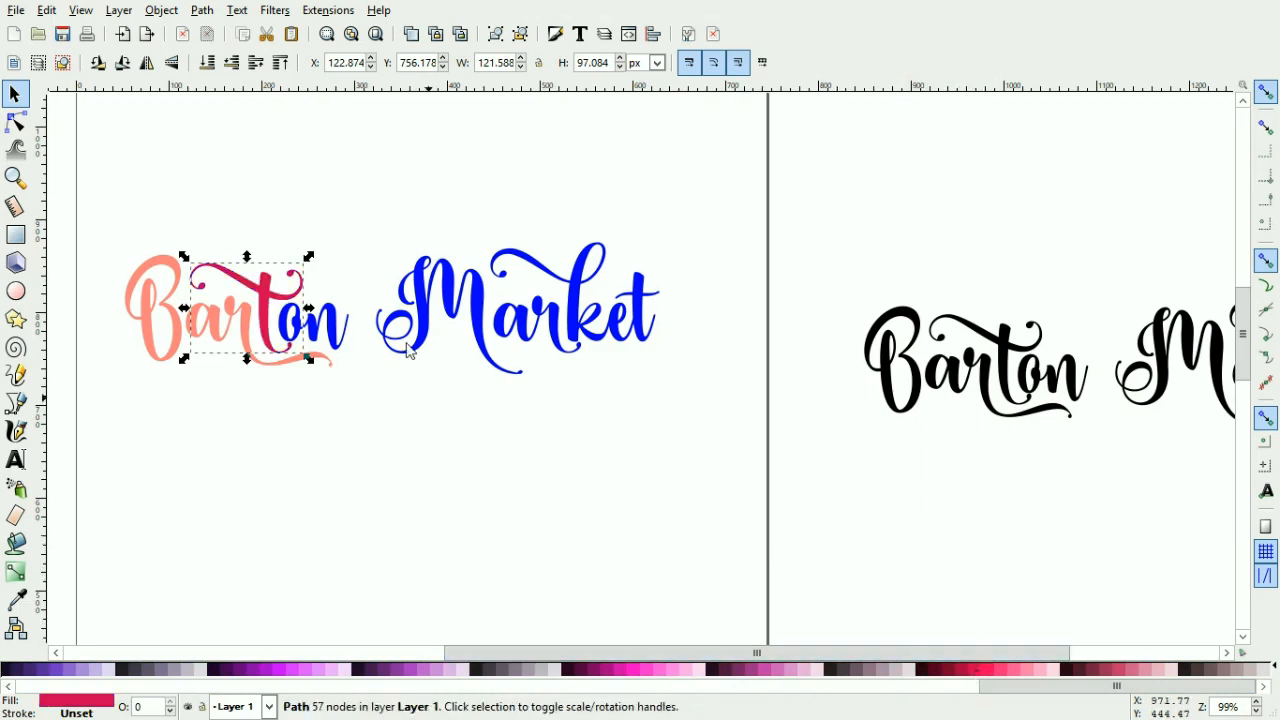
{"action": "left_click", "coordinate": [341, 326]}
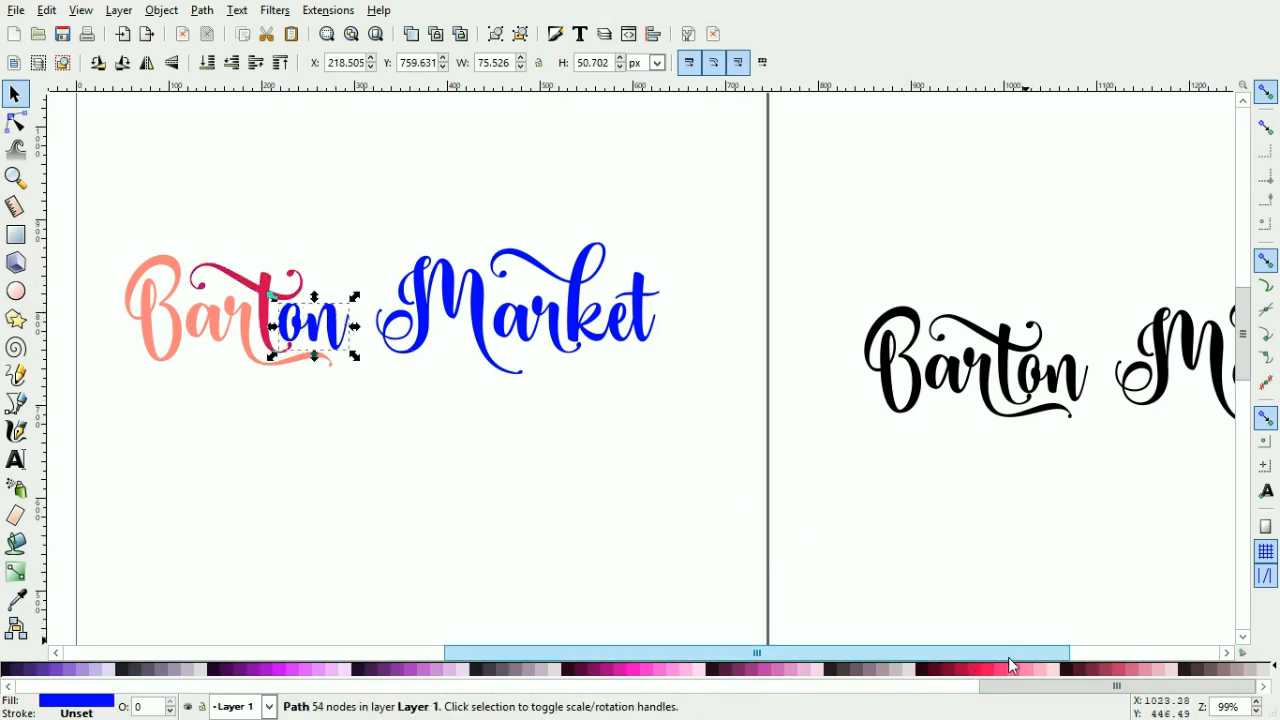
{"action": "left_click", "coordinate": [984, 670]}
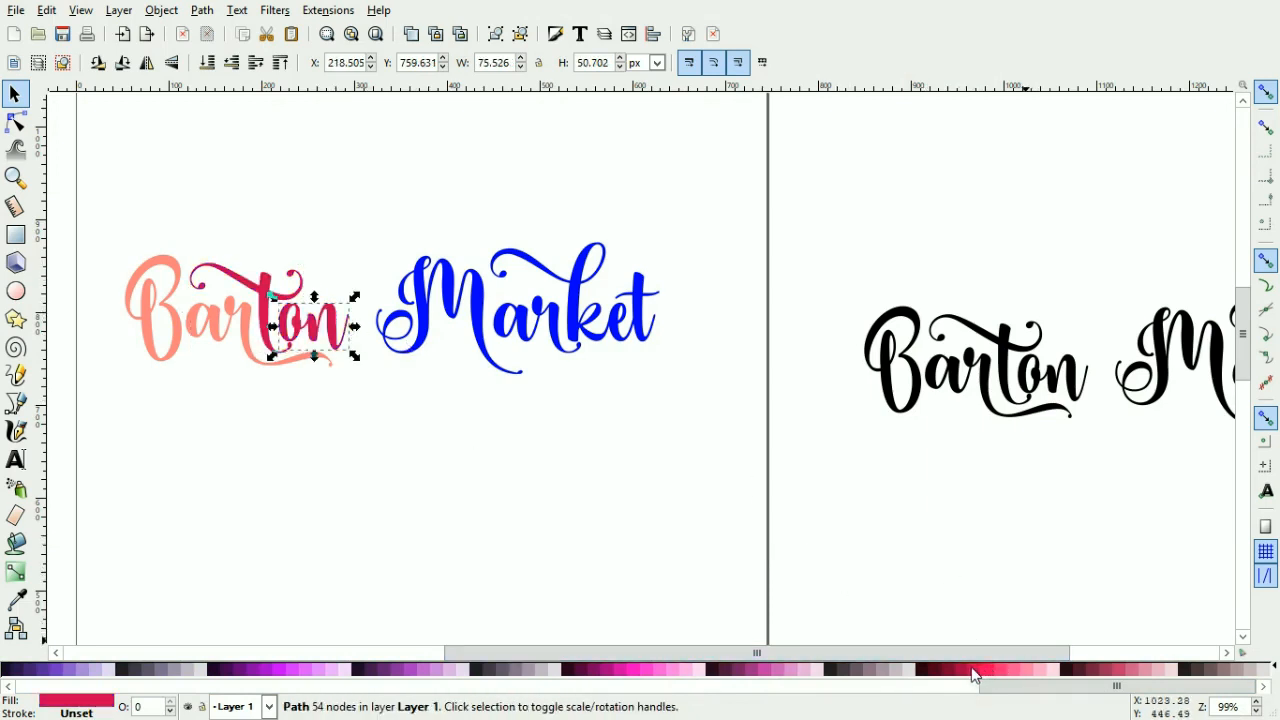
Step: Combine the 'B' and 'ar' fill paths of Barton into one path
{"action": "left_click", "coordinate": [296, 406]}
{"action": "left_click", "coordinate": [186, 317]}
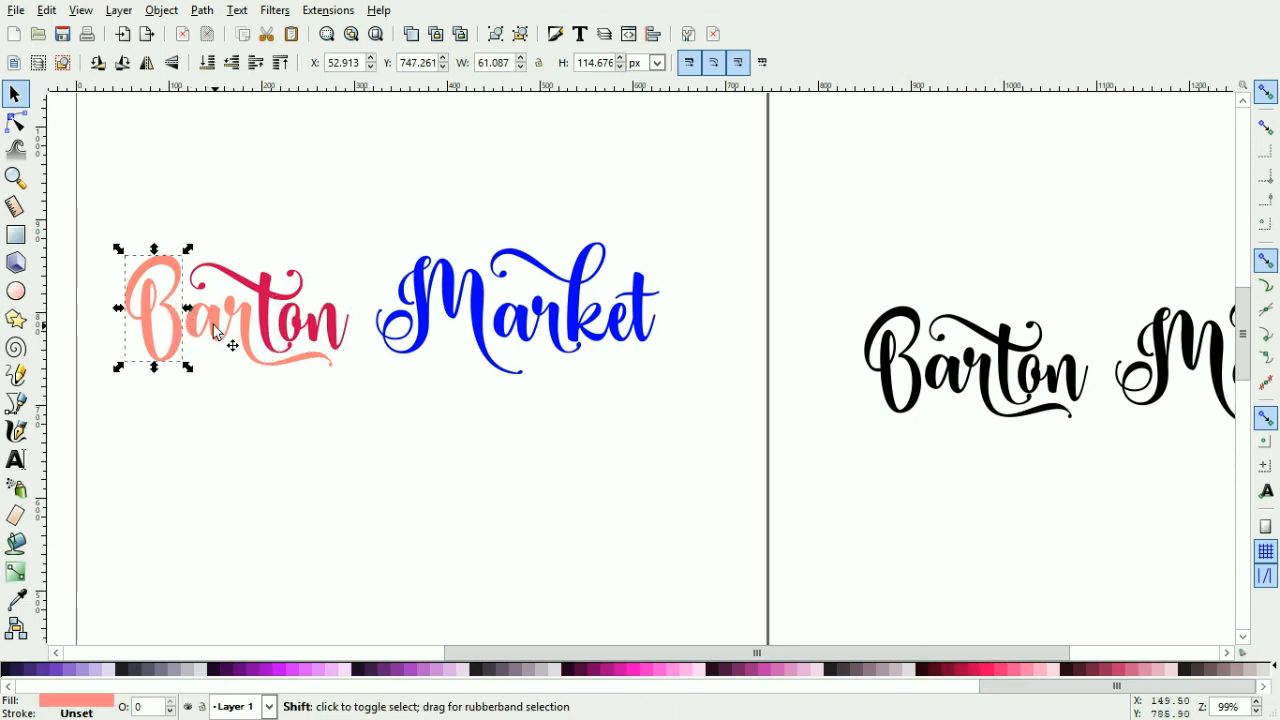
{"action": "left_click", "coordinate": [224, 336], "text": "shift"}
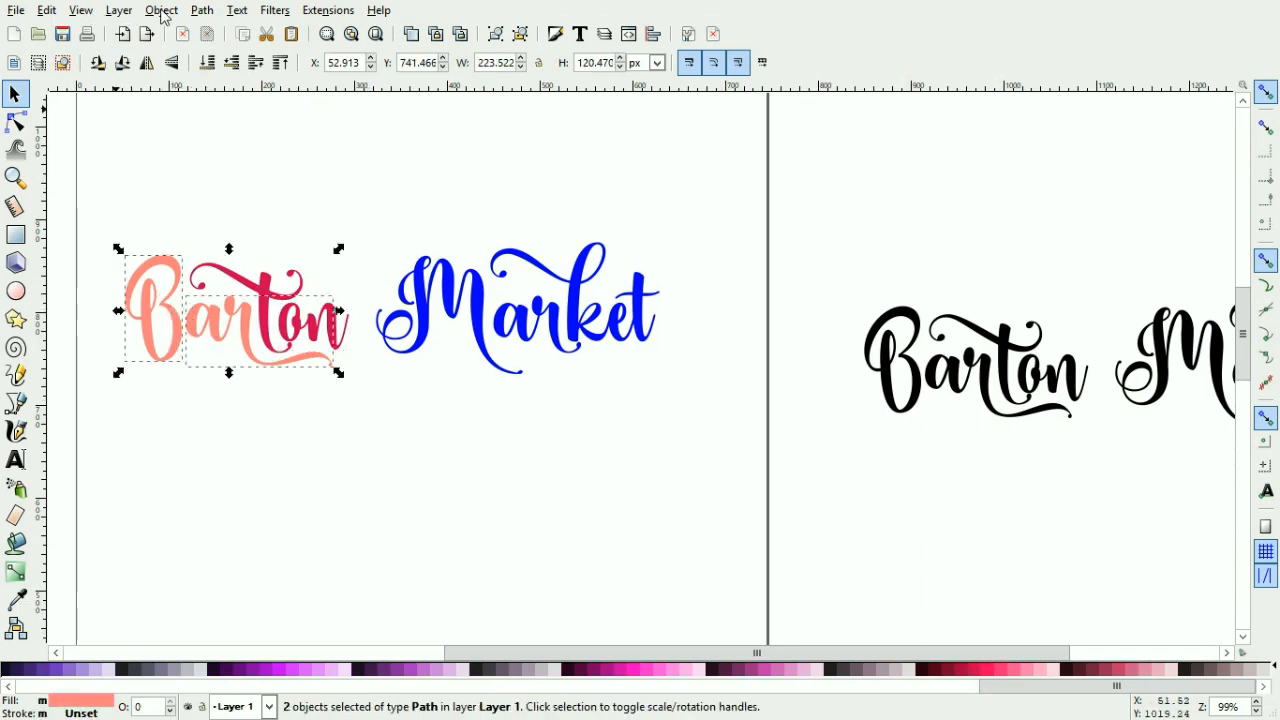
{"action": "left_click", "coordinate": [200, 10]}
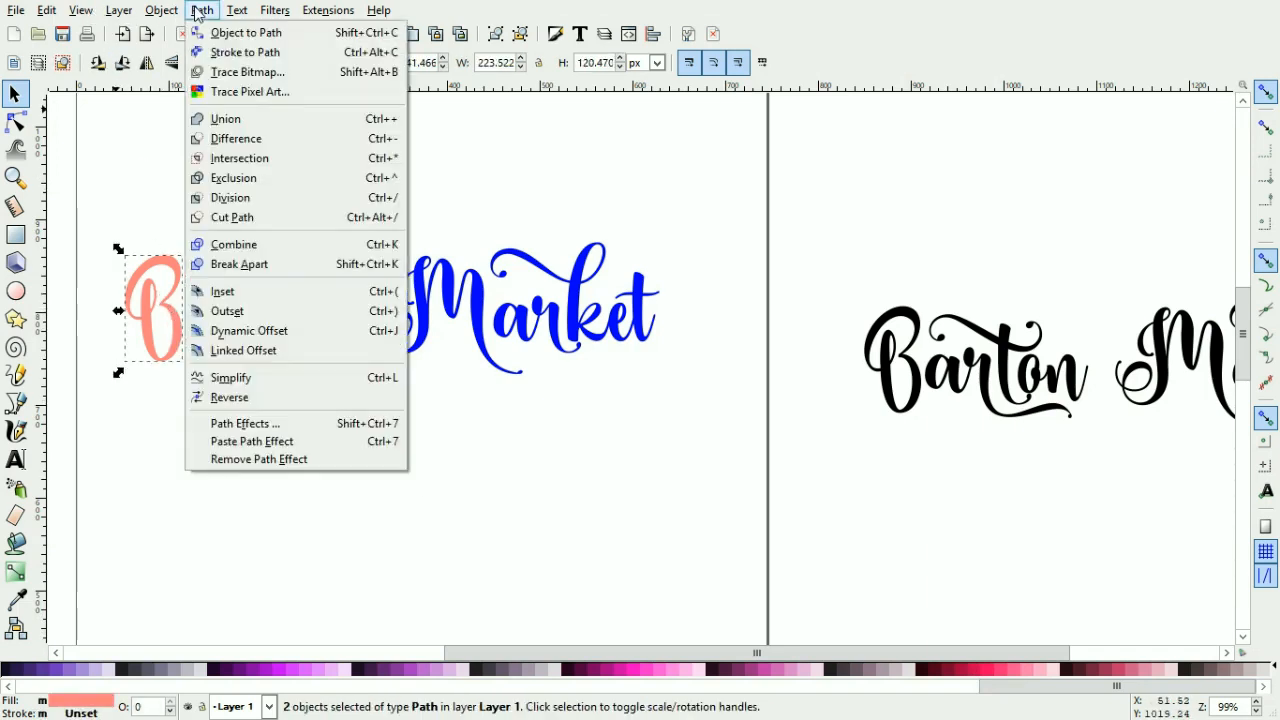
{"action": "left_click", "coordinate": [262, 252]}
{"action": "left_click", "coordinate": [260, 243]}
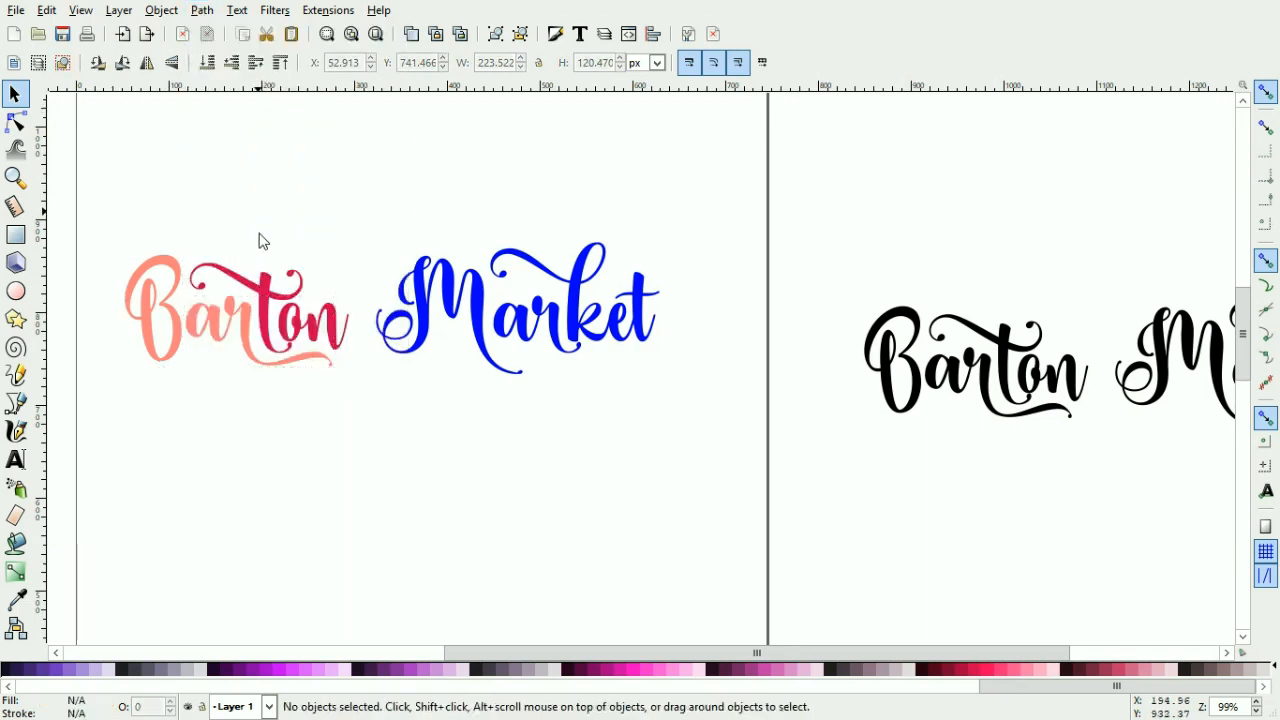
Step: Combine the crimson 'rt' and 'on' fill paths into one path
{"action": "left_click", "coordinate": [265, 305]}
{"action": "left_click", "coordinate": [343, 342], "text": "shift"}
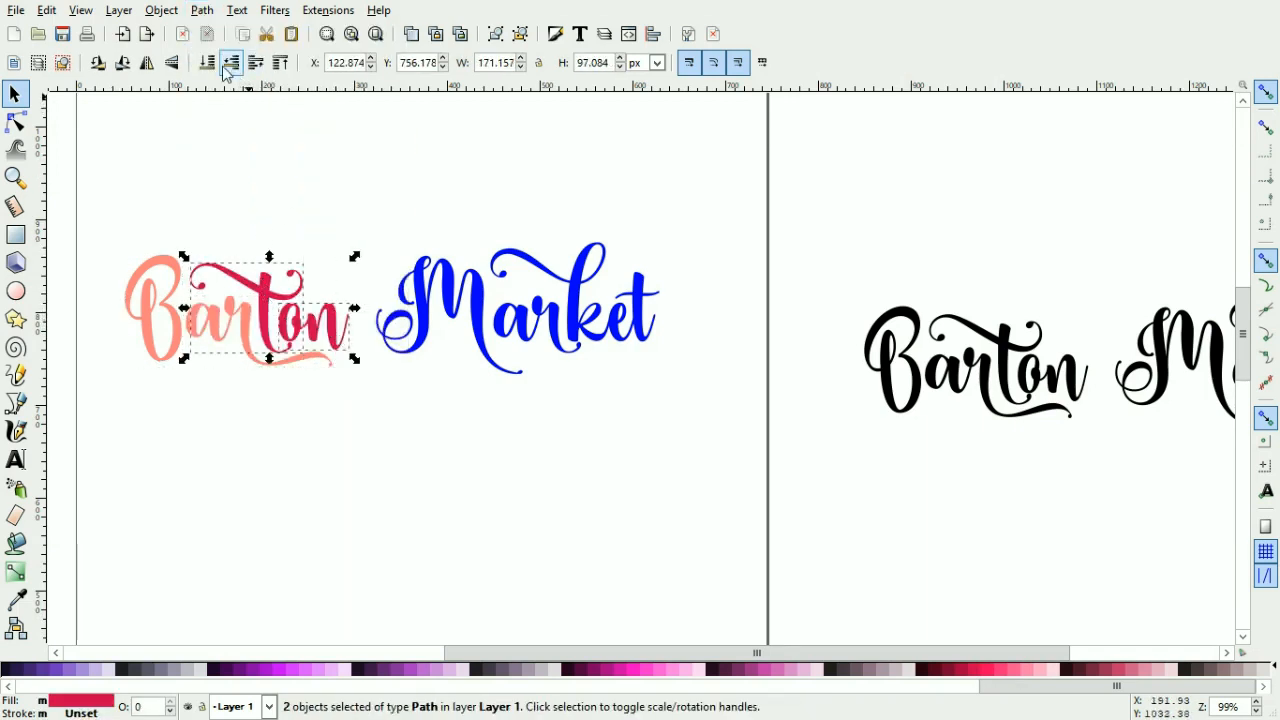
{"action": "left_click", "coordinate": [201, 10]}
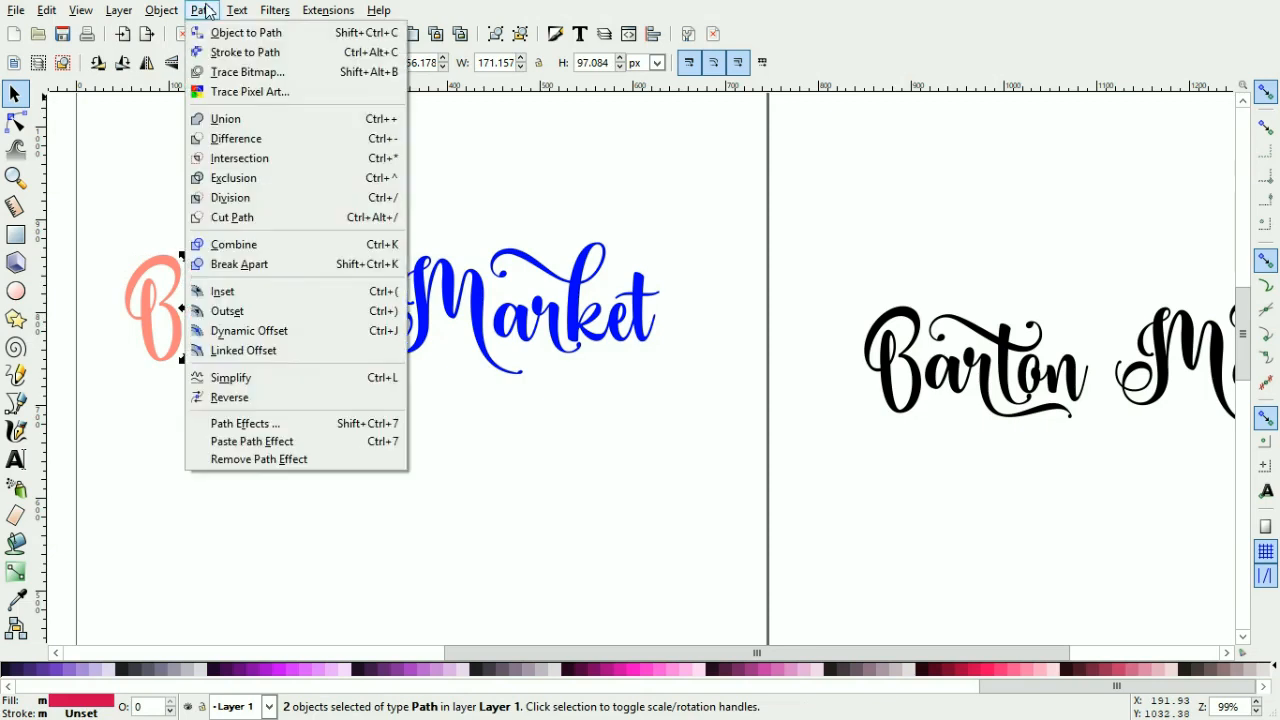
{"action": "left_click", "coordinate": [262, 245]}
{"action": "left_click", "coordinate": [266, 203]}
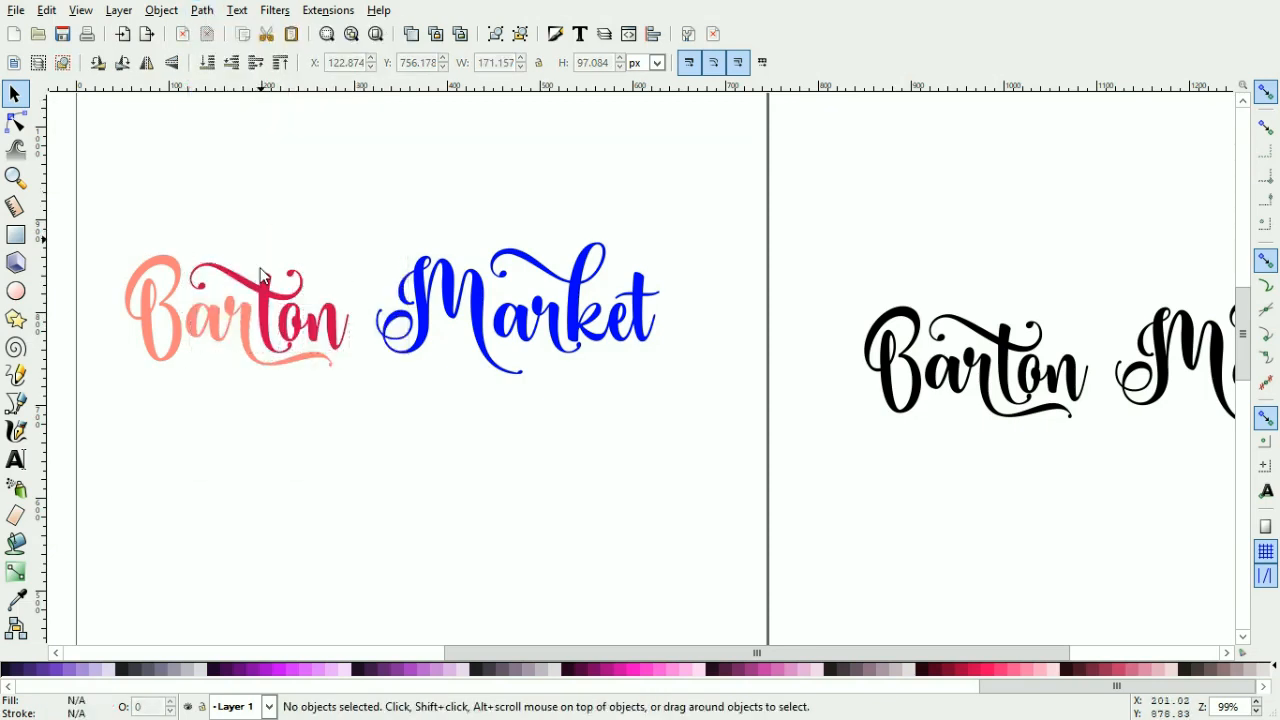
Step: Move the combined 'Bar' path down below the title and break it apart
{"action": "left_click_drag", "start_coordinate": [246, 322], "coordinate": [242, 378]}
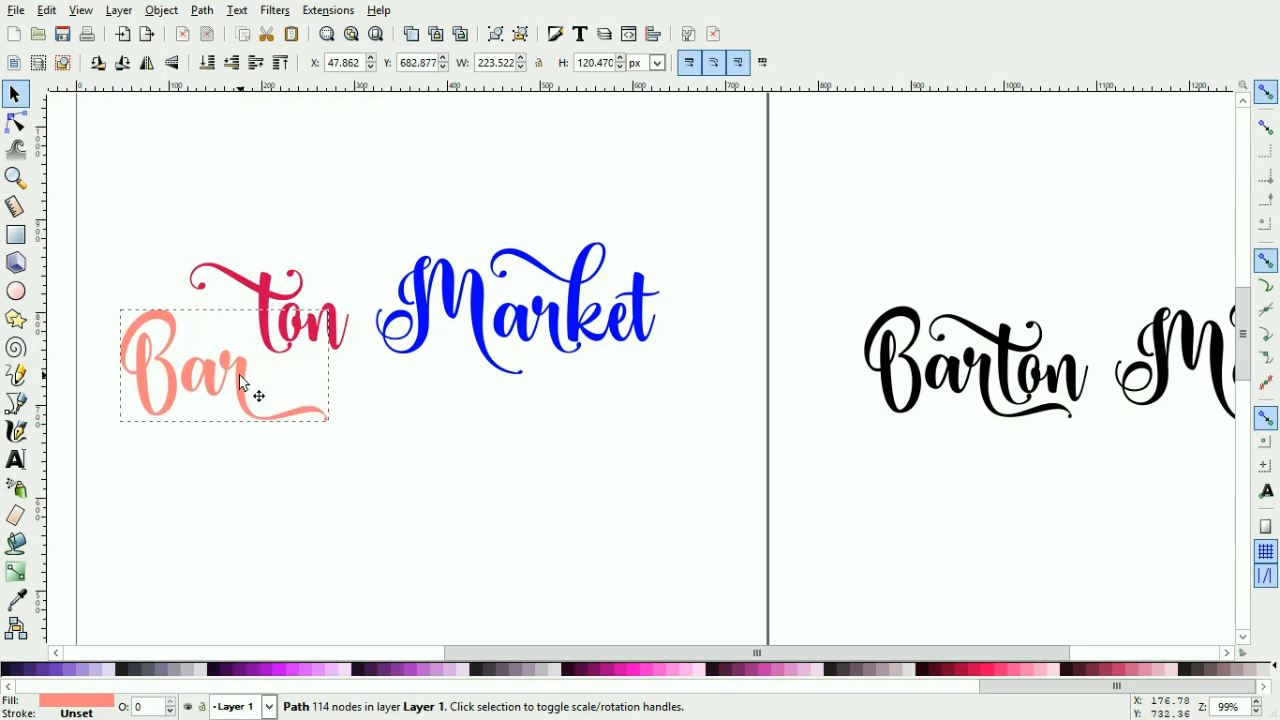
{"action": "left_click", "coordinate": [252, 512]}
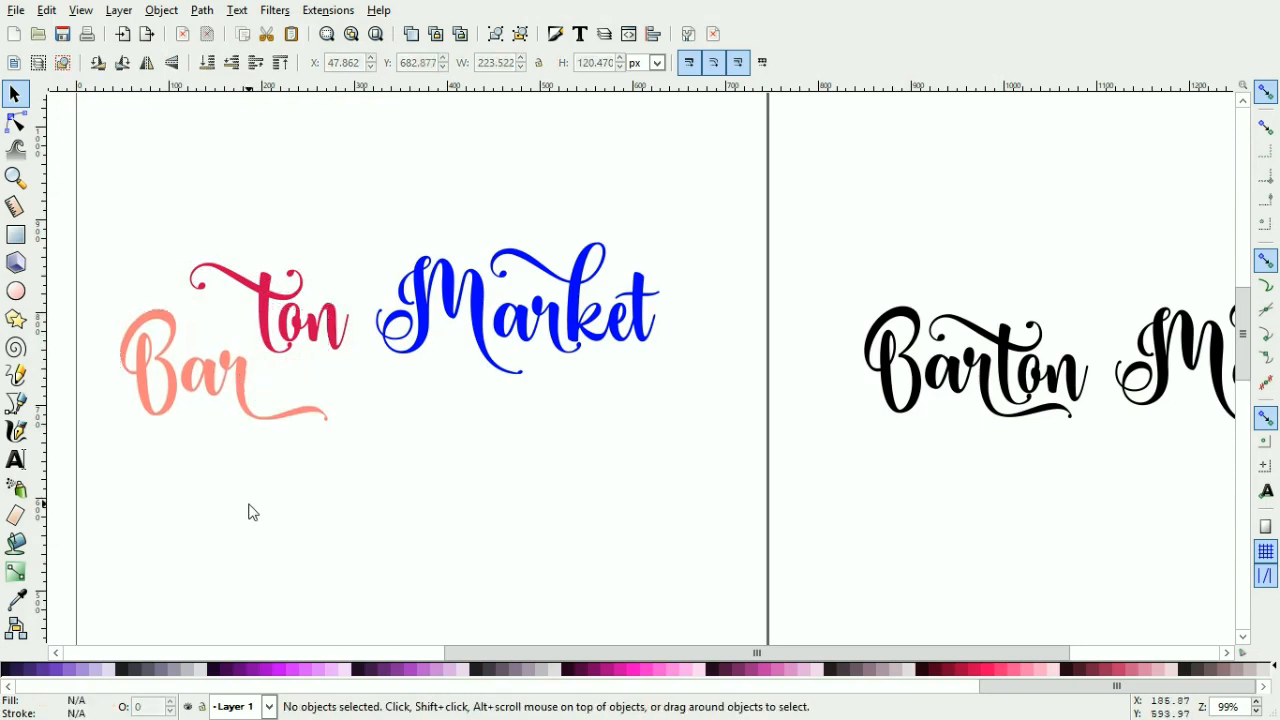
{"action": "left_click", "coordinate": [210, 375]}
{"action": "left_click", "coordinate": [202, 10]}
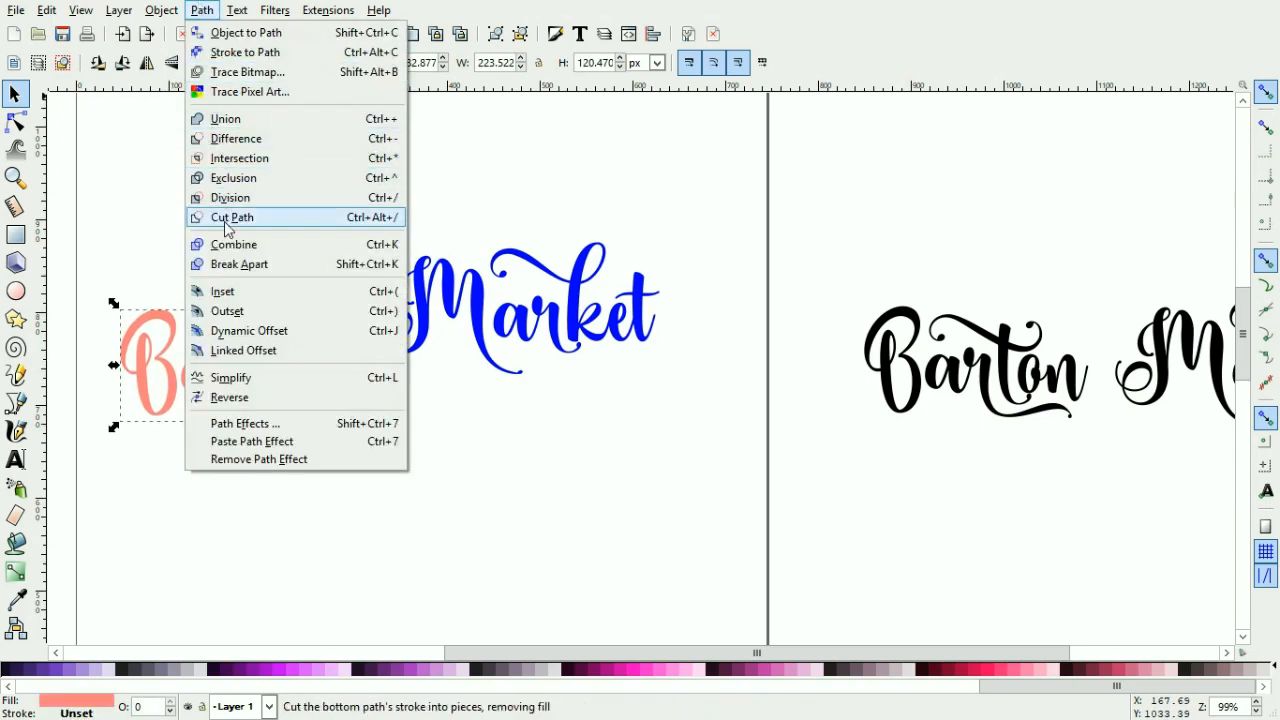
{"action": "left_click", "coordinate": [236, 264]}
{"action": "left_click", "coordinate": [362, 500]}
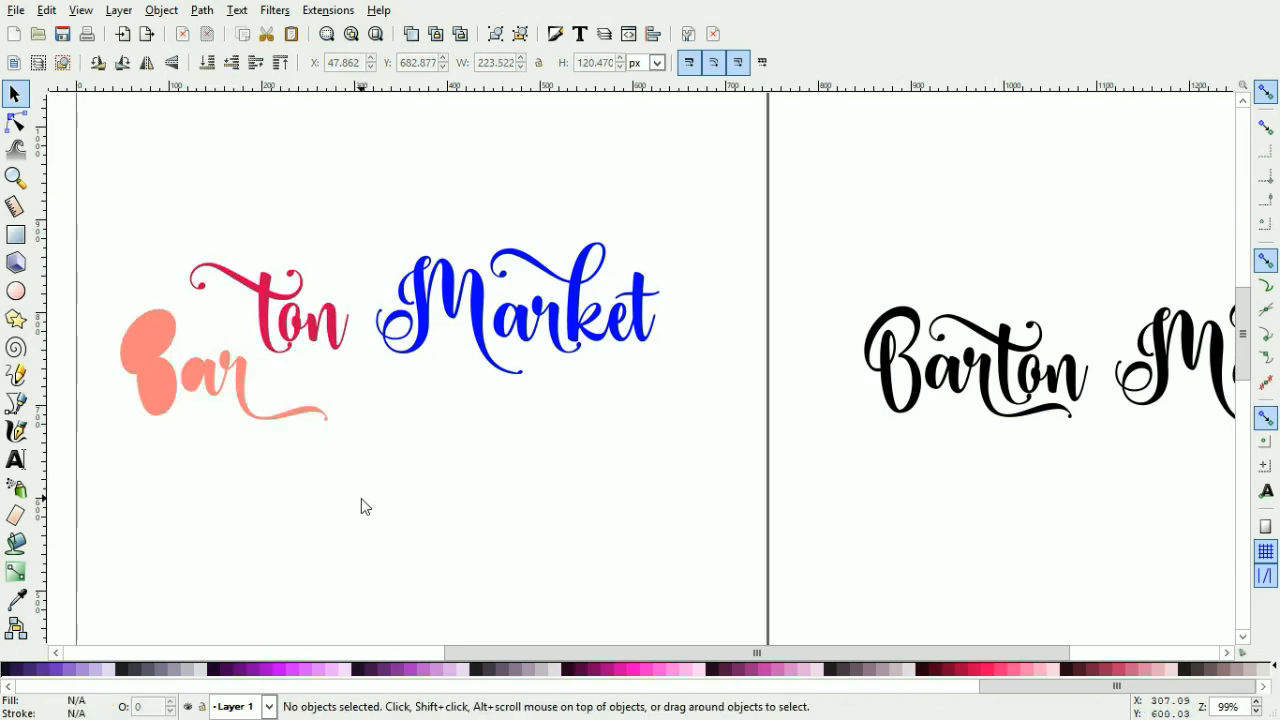
Step: Subtract the 'ar' pieces with Difference and fill the resulting 'ar' light violet
{"action": "left_click_drag", "start_coordinate": [421, 503], "coordinate": [179, 330]}
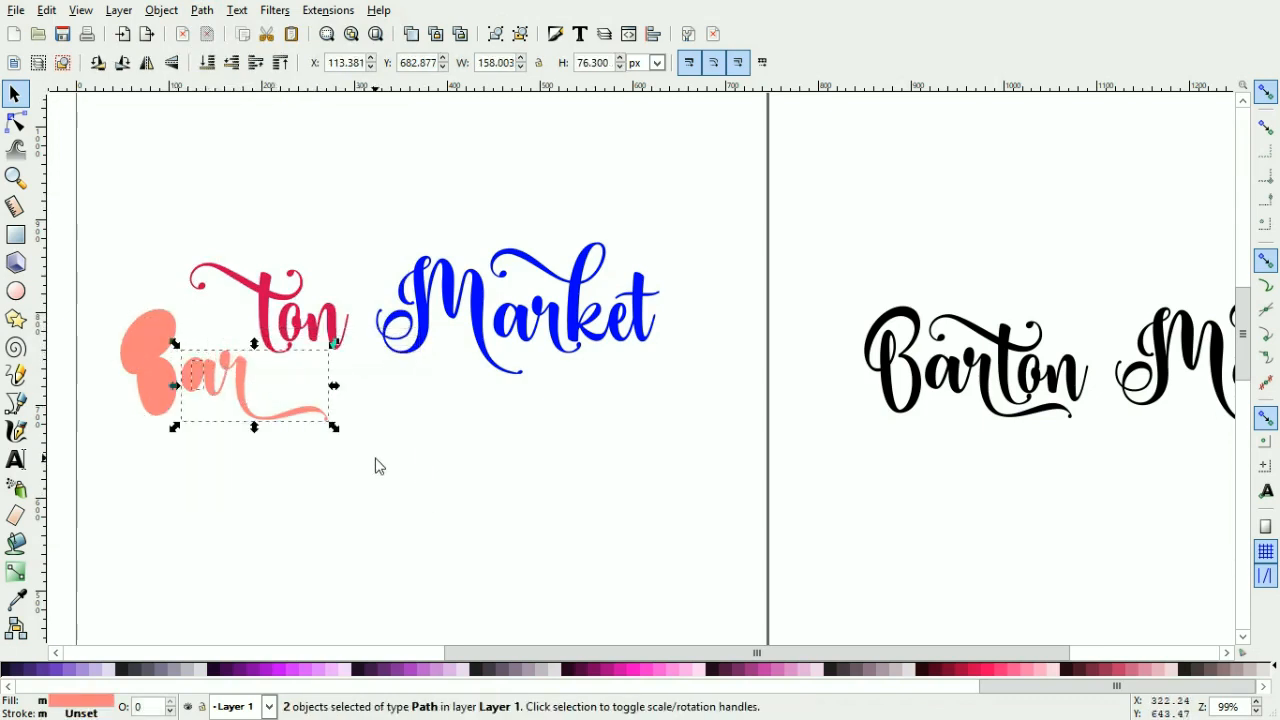
{"action": "left_click", "coordinate": [202, 10]}
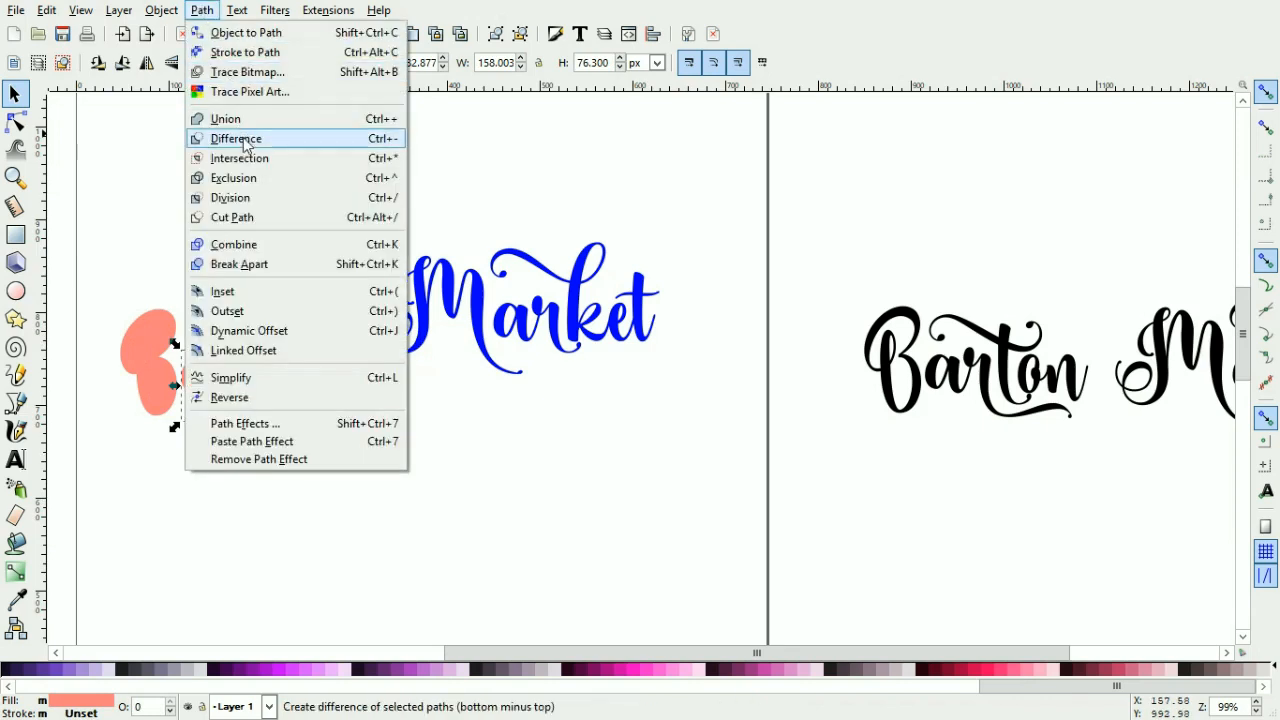
{"action": "left_click", "coordinate": [257, 247]}
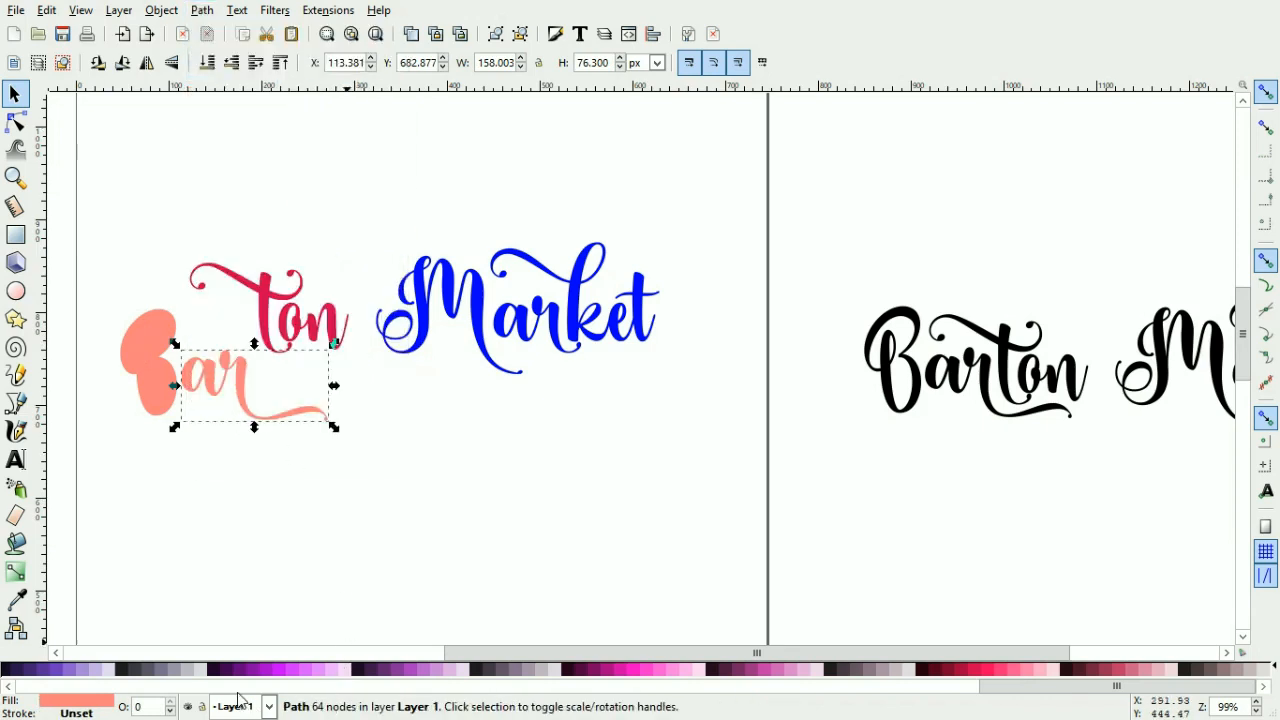
{"action": "left_click", "coordinate": [323, 670]}
{"action": "left_click", "coordinate": [344, 522]}
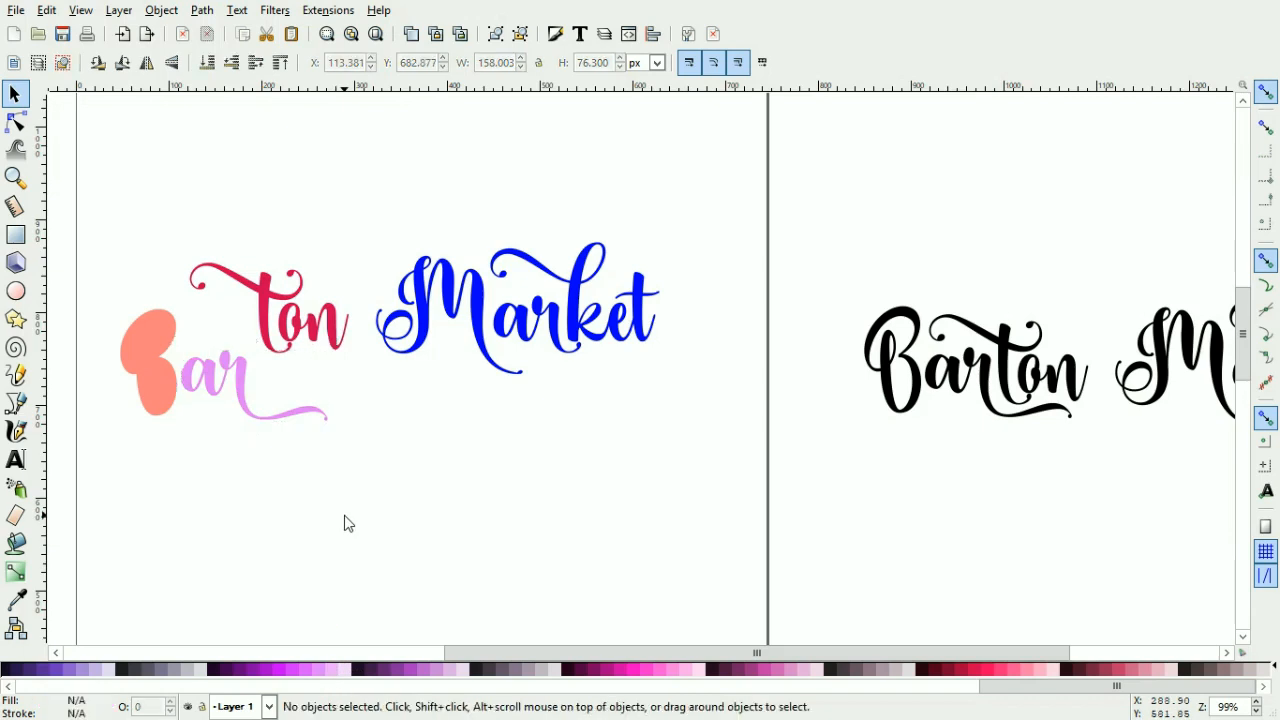
Step: Combine the pieces of the 'B' into a single path
{"action": "left_click_drag", "start_coordinate": [88, 268], "coordinate": [204, 456]}
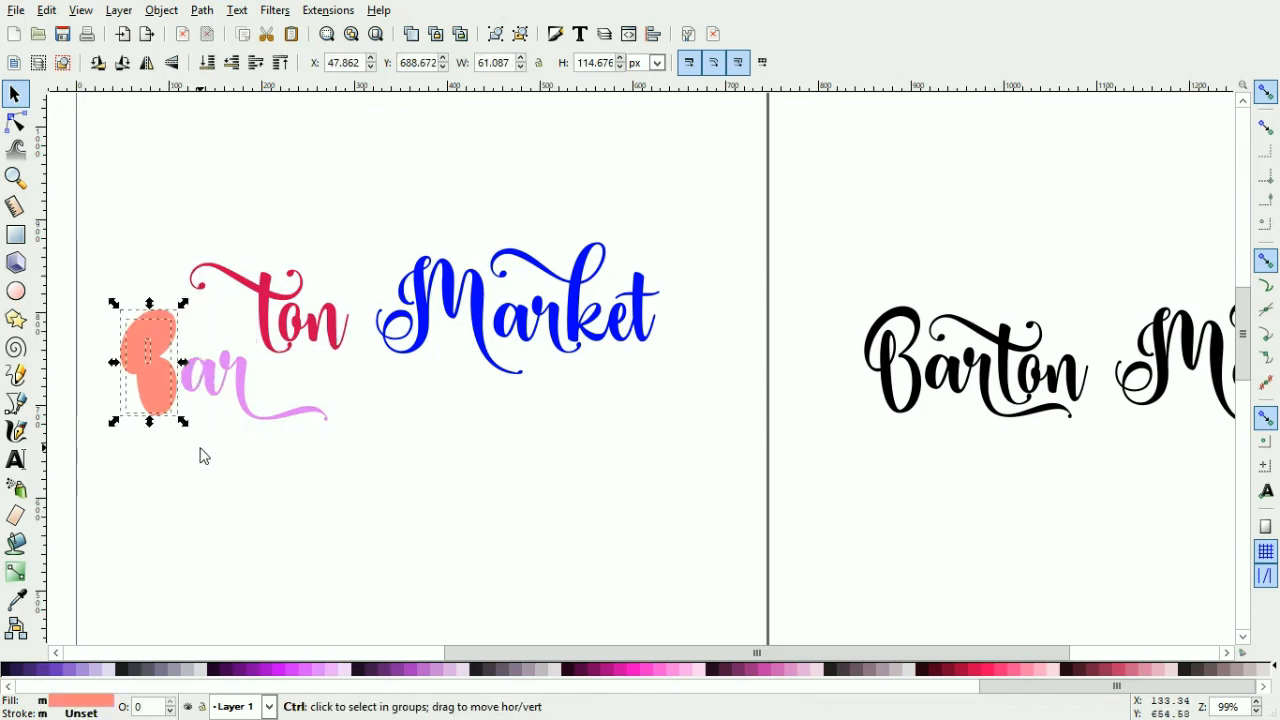
{"action": "left_click", "coordinate": [202, 10]}
{"action": "left_click", "coordinate": [240, 250]}
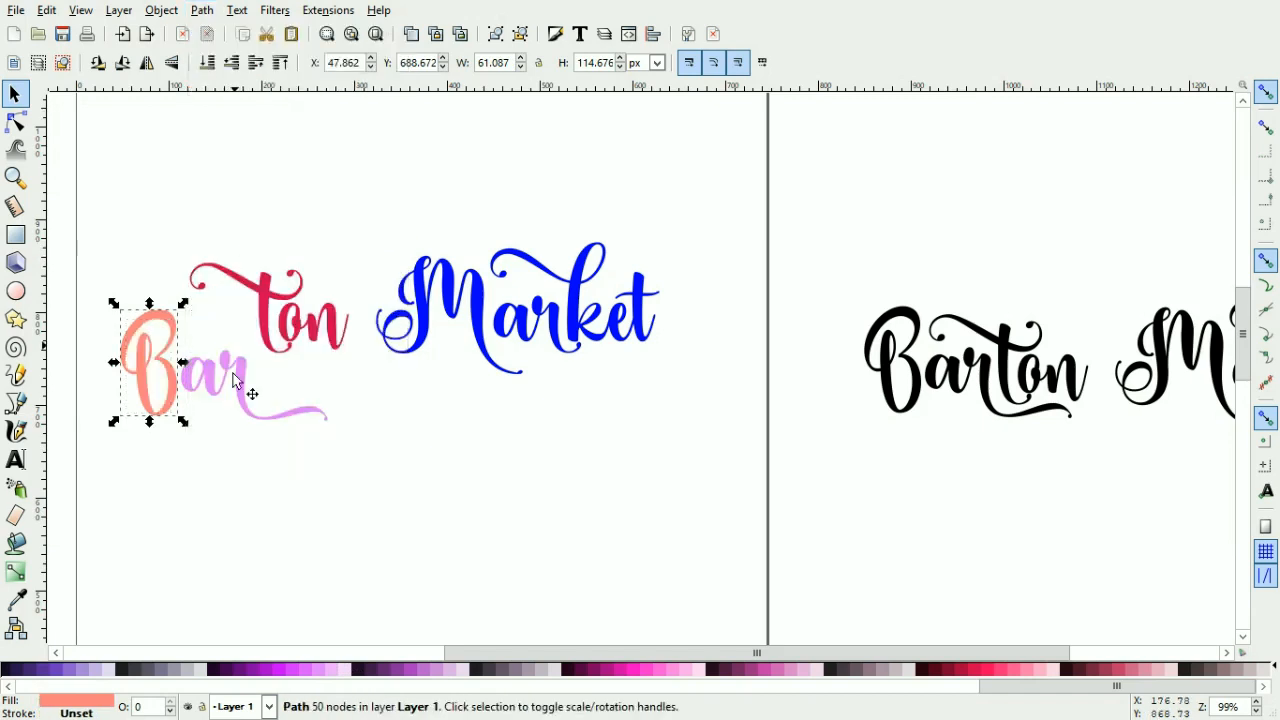
Step: Move the 'B' and 'ar' paths back up to line up with 'ton'
{"action": "left_click", "coordinate": [236, 368], "text": "shift"}
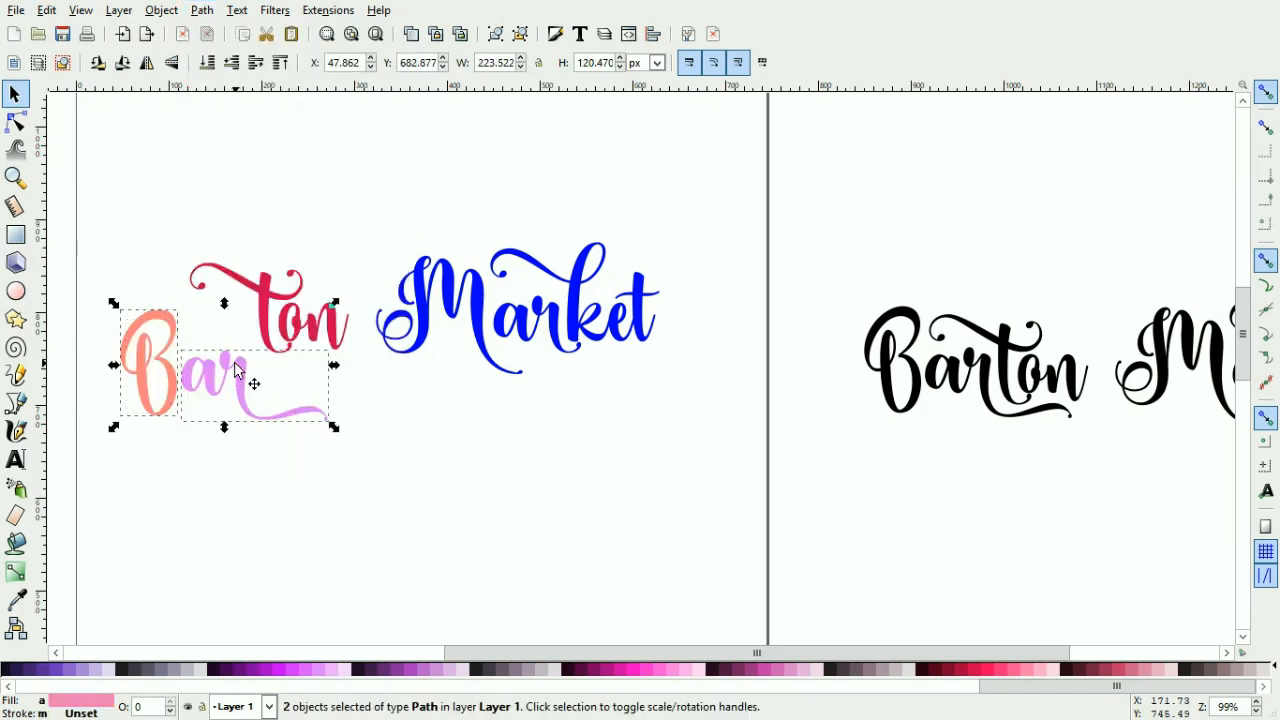
{"action": "key", "text": "Up"}
{"action": "key", "text": "Up"}
{"action": "key", "text": "Up"}
{"action": "key", "text": "Up"}
{"action": "key", "text": "Up"}
{"action": "key", "text": "Up"}
{"action": "key", "text": "Up"}
{"action": "key", "text": "Up"}
{"action": "key", "text": "Up"}
{"action": "key", "text": "Up"}
{"action": "key", "text": "Up"}
{"action": "key", "text": "Up"}
{"action": "key", "text": "Up"}
{"action": "key", "text": "Up"}
{"action": "key", "text": "Up"}
{"action": "key", "text": "Up"}
{"action": "key", "text": "Up"}
{"action": "key", "text": "Up"}
{"action": "key", "text": "Up"}
{"action": "key", "text": "Up"}
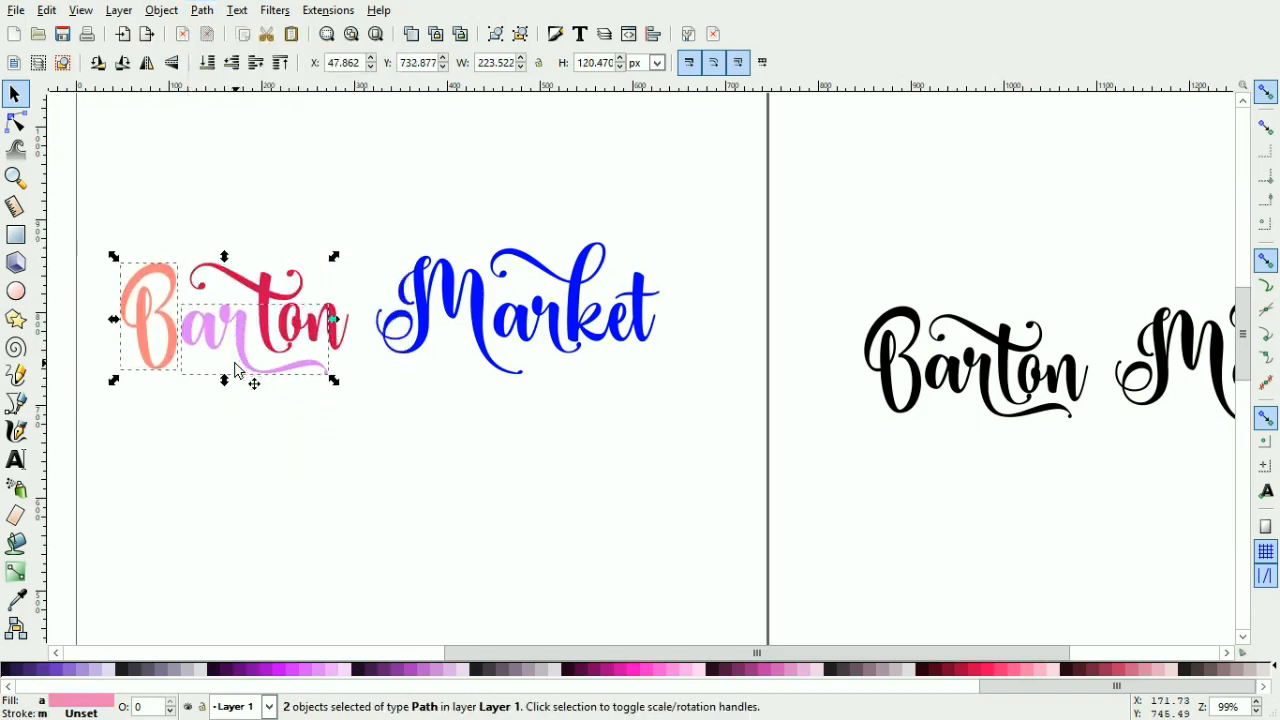
{"action": "key", "text": "Up"}
{"action": "key", "text": "Up"}
{"action": "key", "text": "Up"}
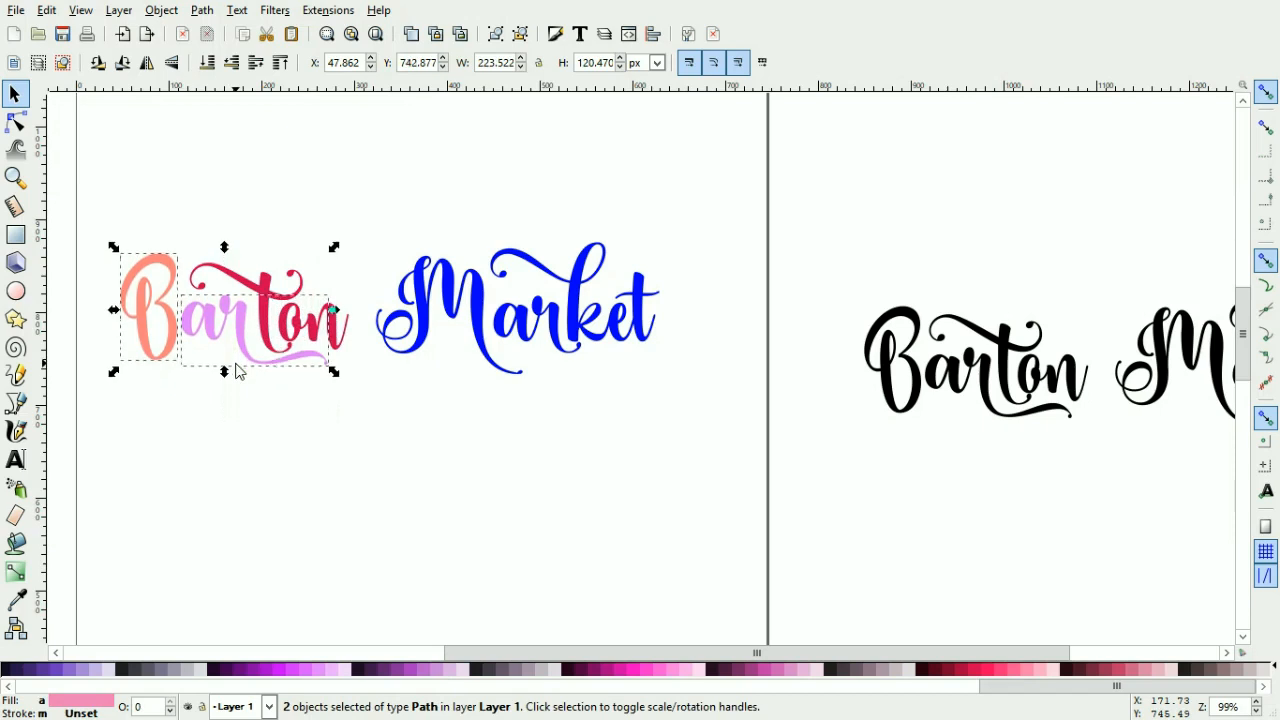
{"action": "left_click", "coordinate": [309, 480]}
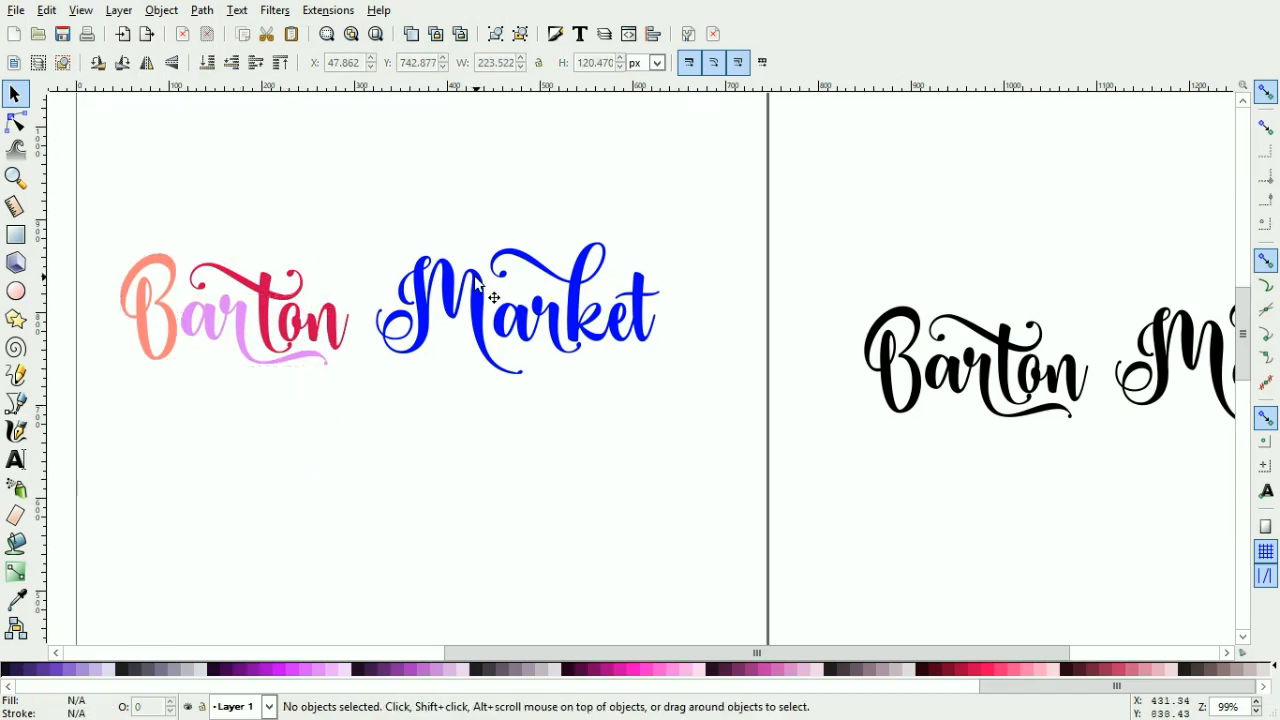
Step: Fill the 'M' of Market with purple #672178
{"action": "left_click", "coordinate": [441, 298]}
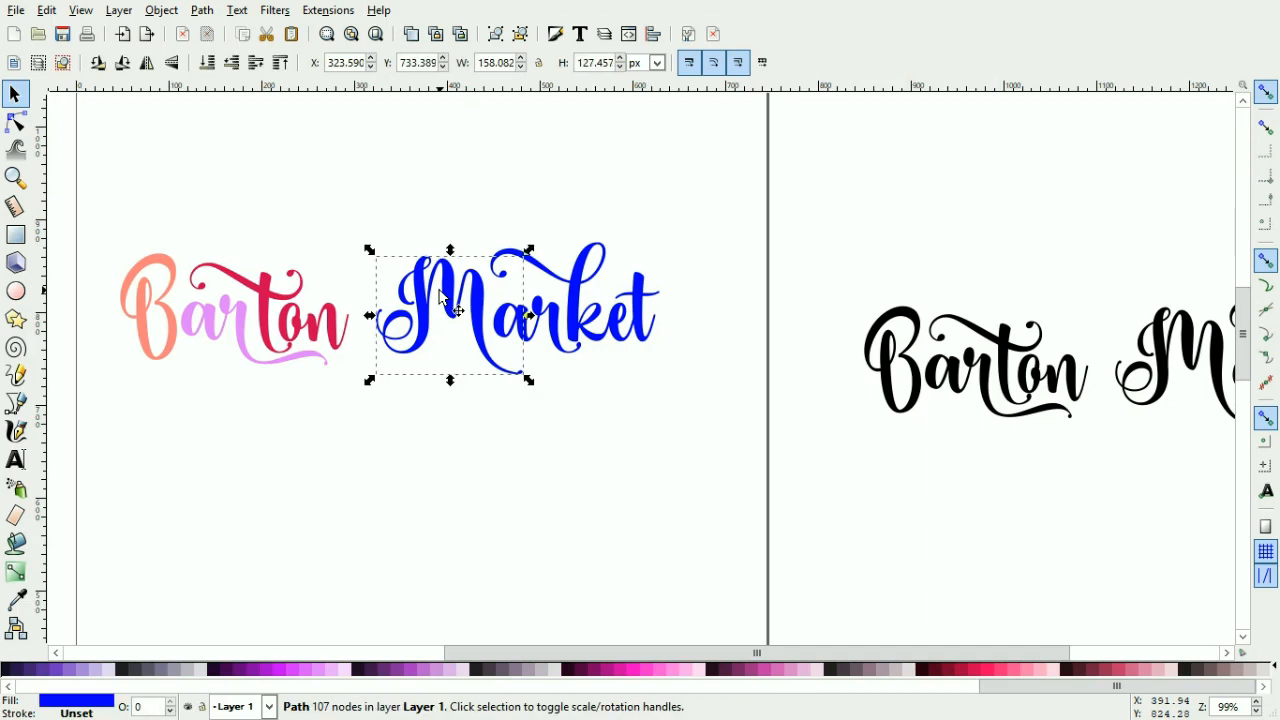
{"action": "left_click", "coordinate": [388, 670]}
{"action": "left_click", "coordinate": [532, 503]}
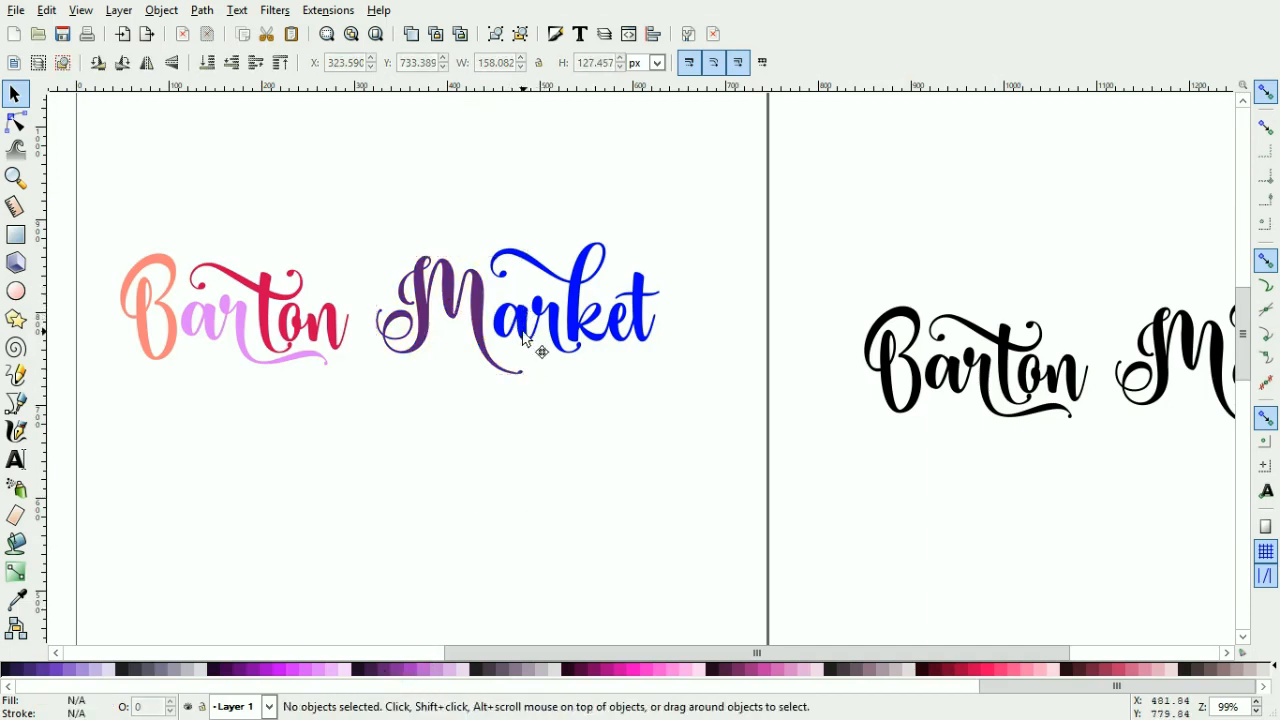
Step: Fill Market's 'ar' path with the M's purple using the Dropper tool
{"action": "left_click", "coordinate": [523, 338]}
{"action": "left_click", "coordinate": [375, 670]}
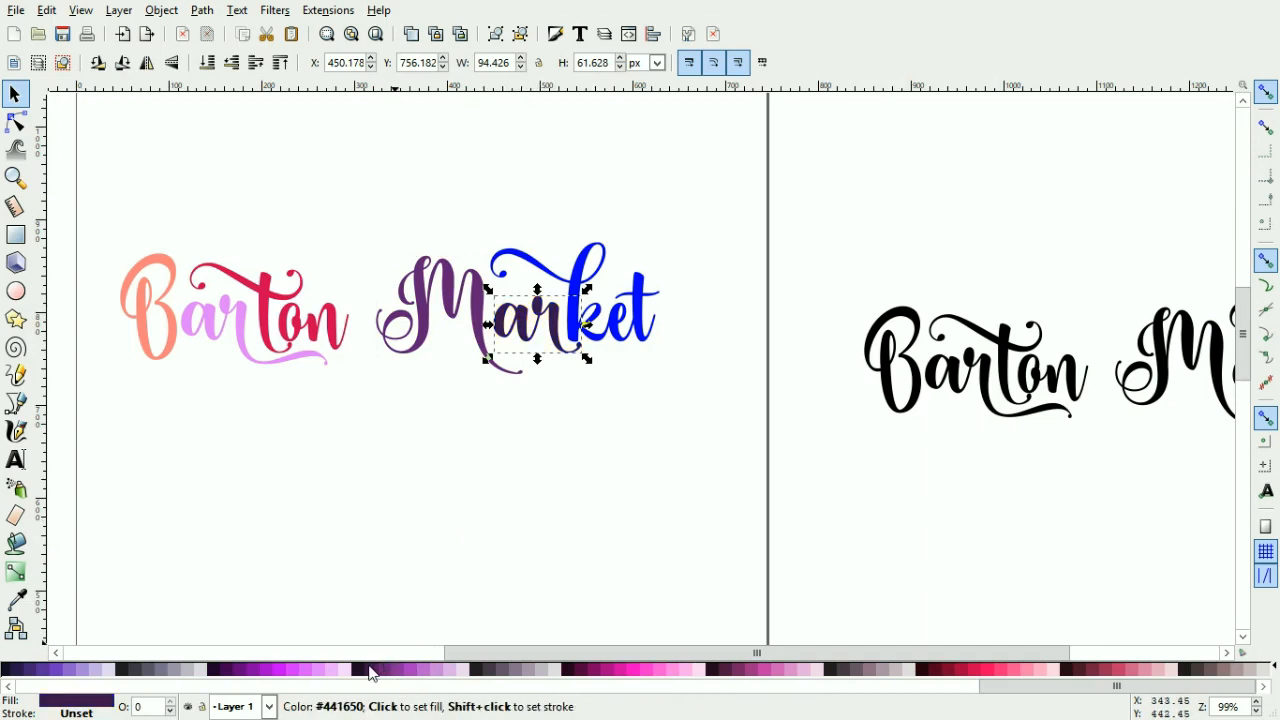
{"action": "left_click", "coordinate": [18, 600]}
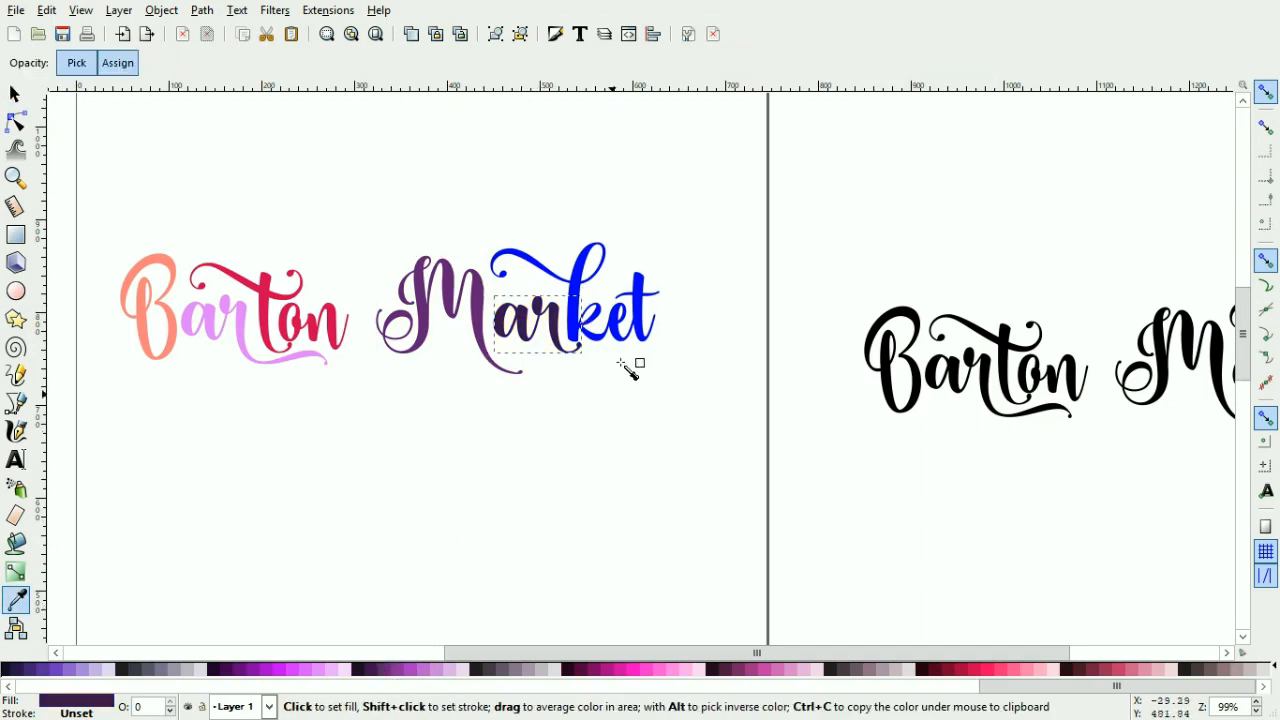
{"action": "left_click", "coordinate": [477, 304]}
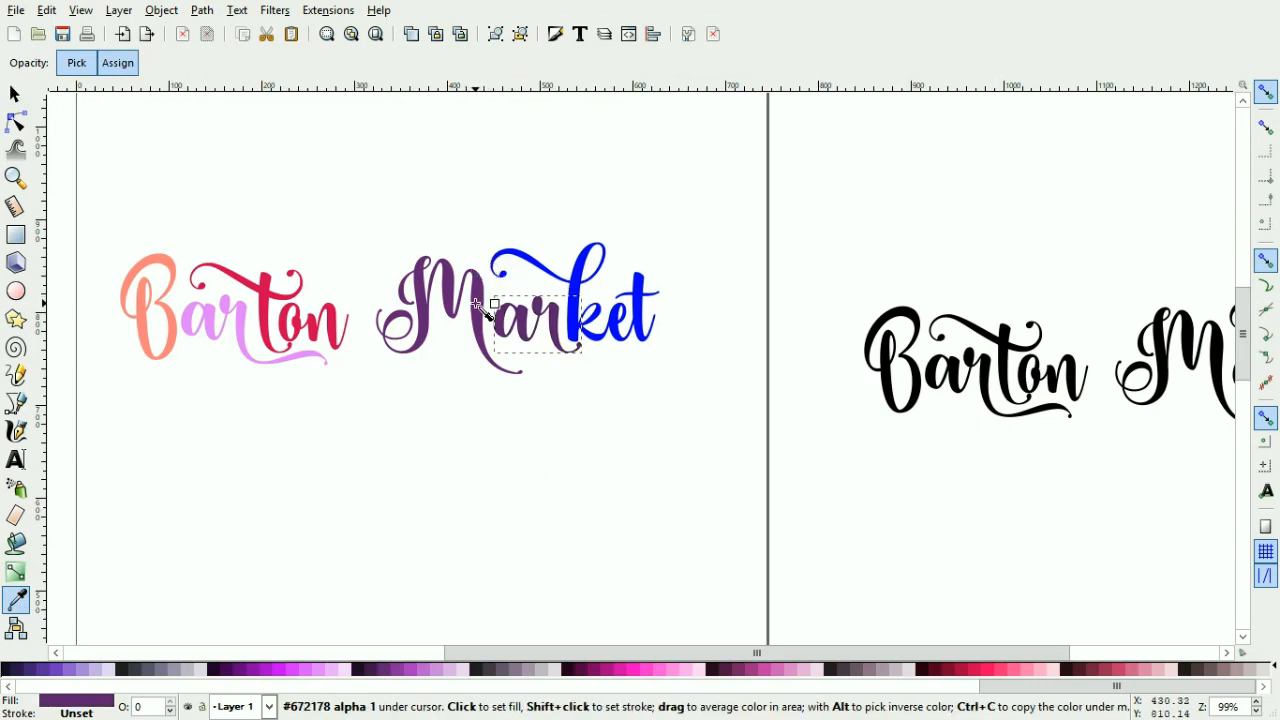
{"action": "left_click", "coordinate": [14, 94]}
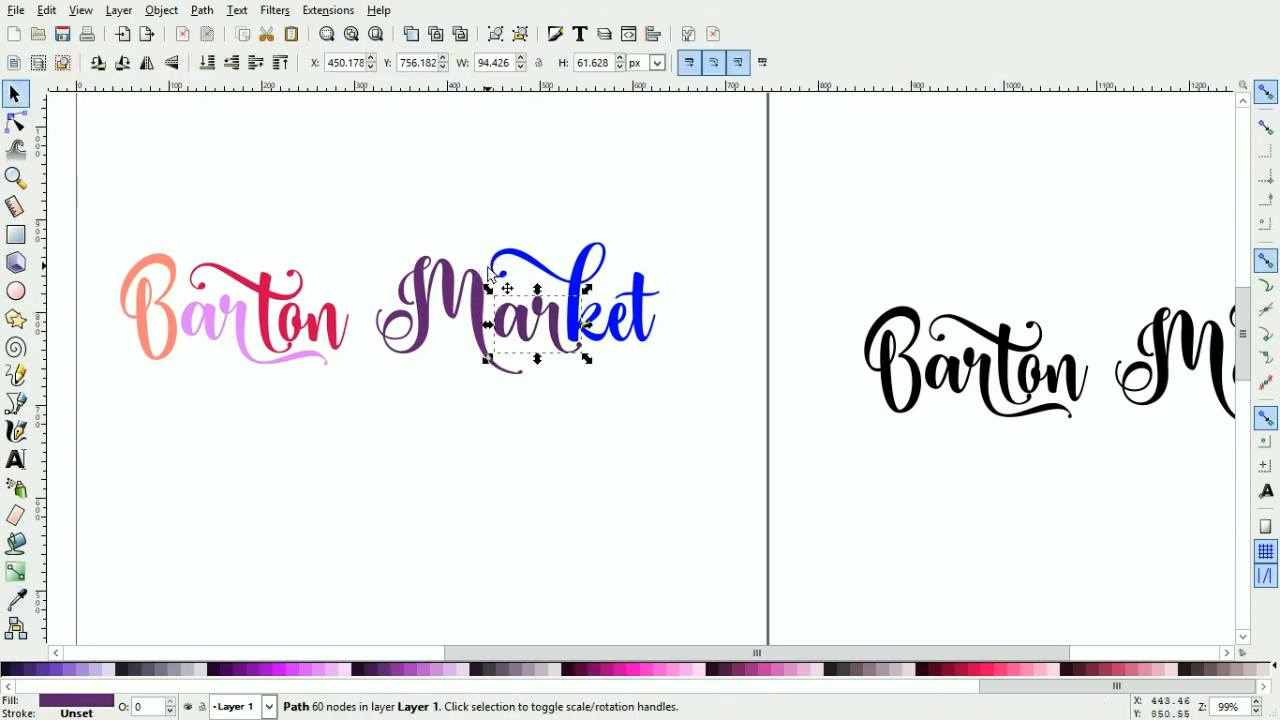
Step: Combine the purple 'M' and 'ar' paths of Market into one path
{"action": "left_click", "coordinate": [470, 300], "text": "shift"}
{"action": "left_click", "coordinate": [202, 10]}
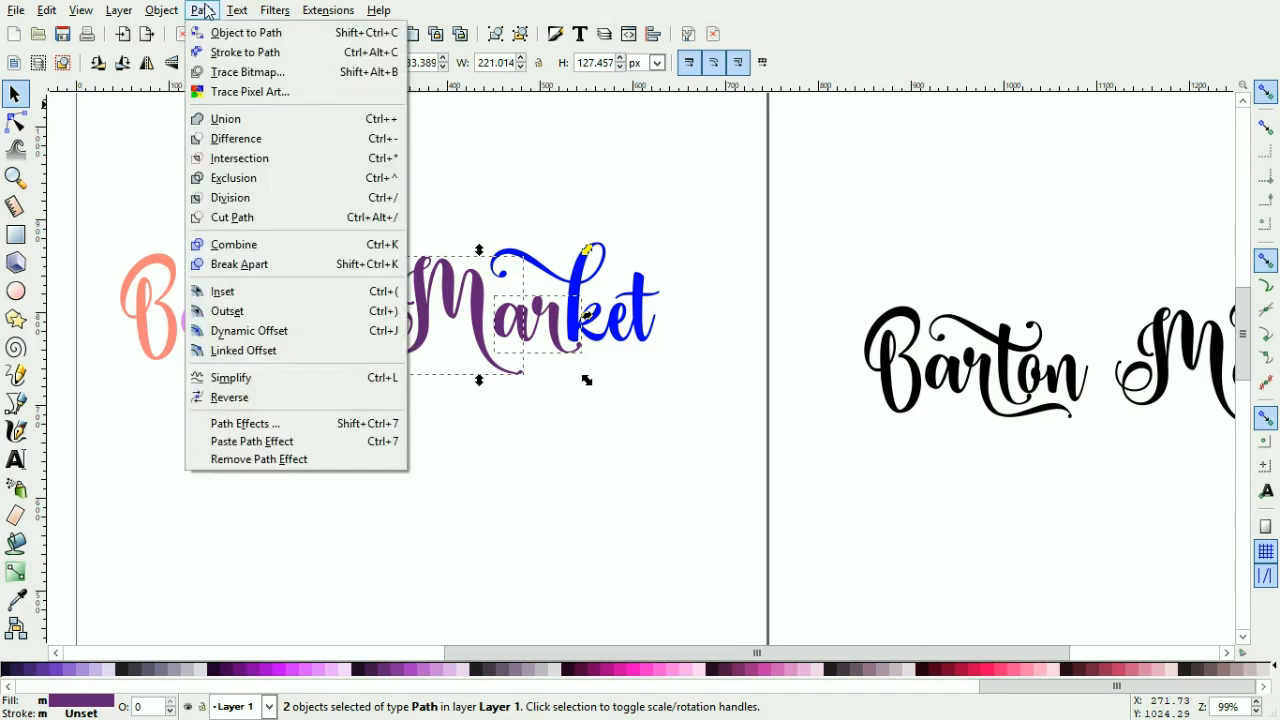
{"action": "left_click", "coordinate": [252, 245]}
{"action": "left_click", "coordinate": [500, 540]}
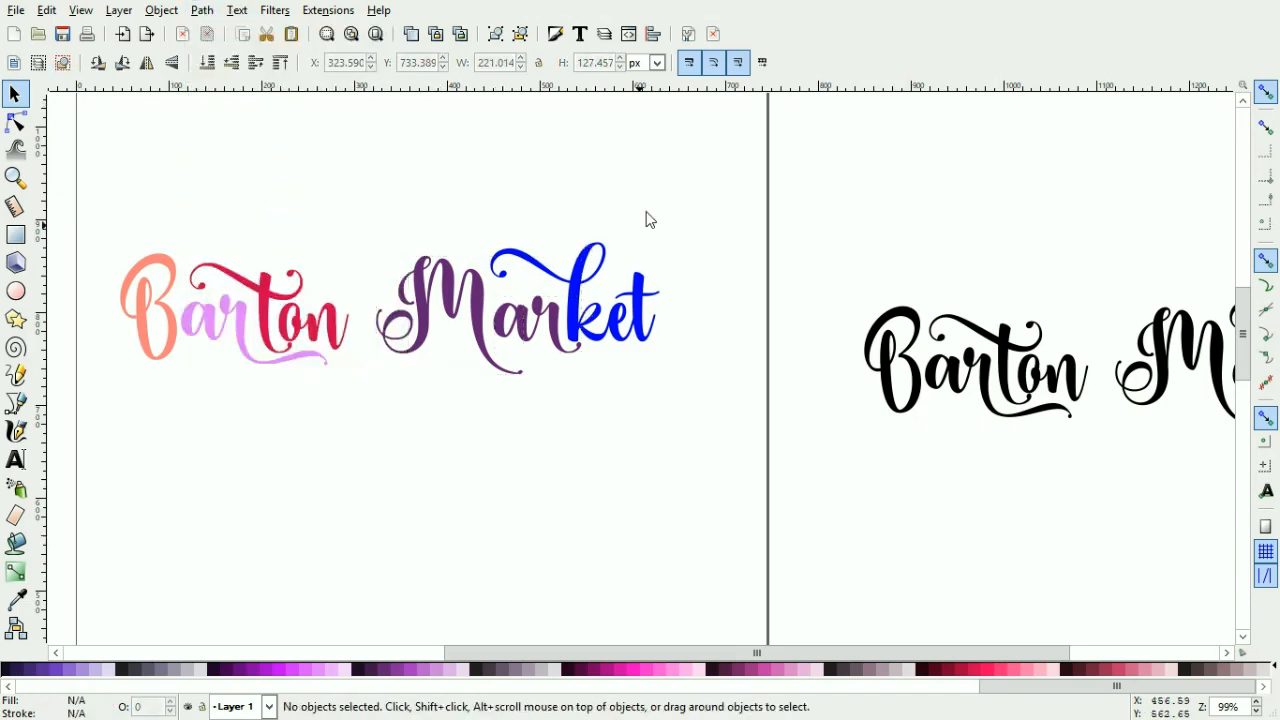
Step: Fill Market's 'ket' path with light purple #BC5FD3
{"action": "left_click_drag", "start_coordinate": [754, 385], "coordinate": [486, 170]}
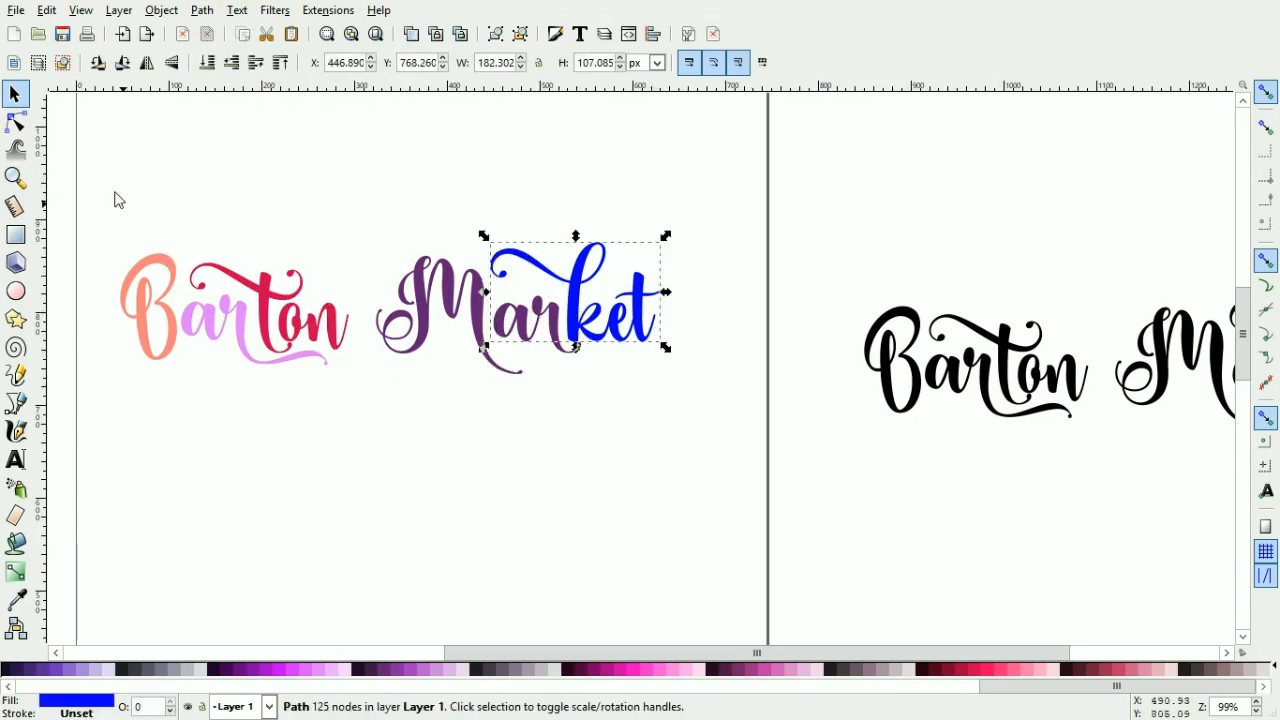
{"action": "left_click", "coordinate": [431, 677]}
{"action": "left_click", "coordinate": [451, 509]}
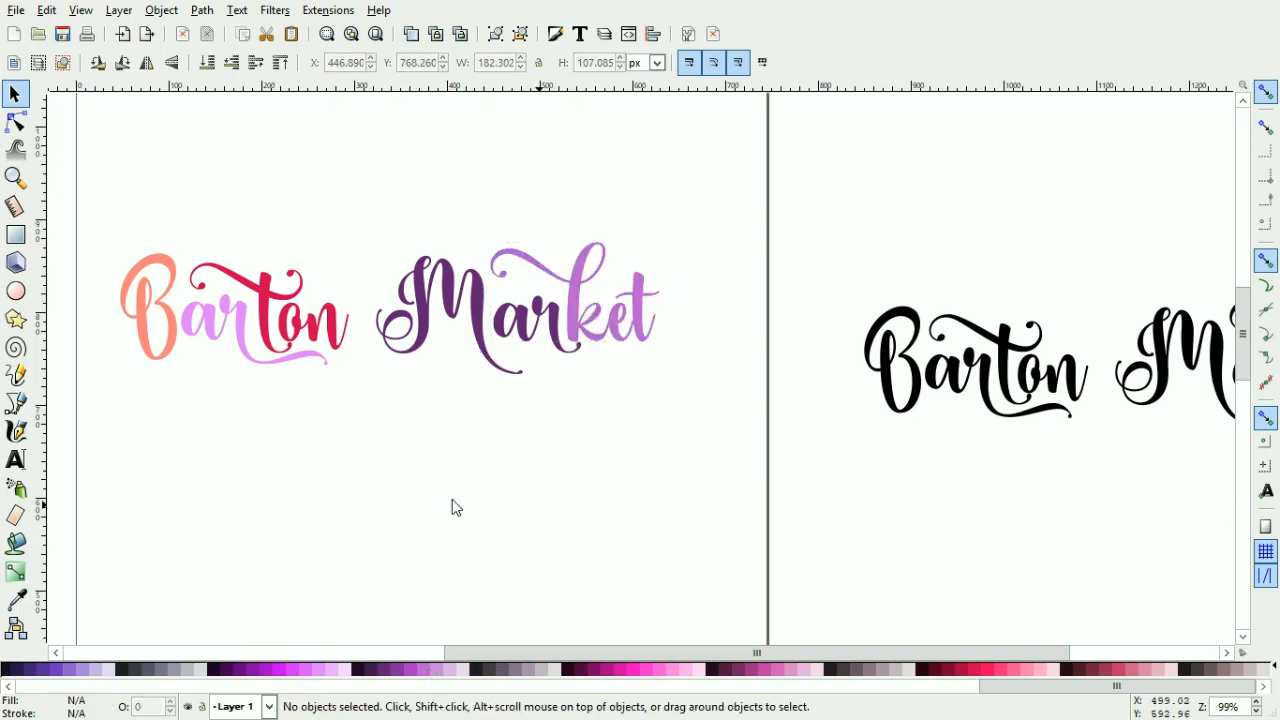
Step: Fill Barton's 'ar' path with the B's salmon #ff8080 using the Dropper tool
{"action": "left_click", "coordinate": [210, 340]}
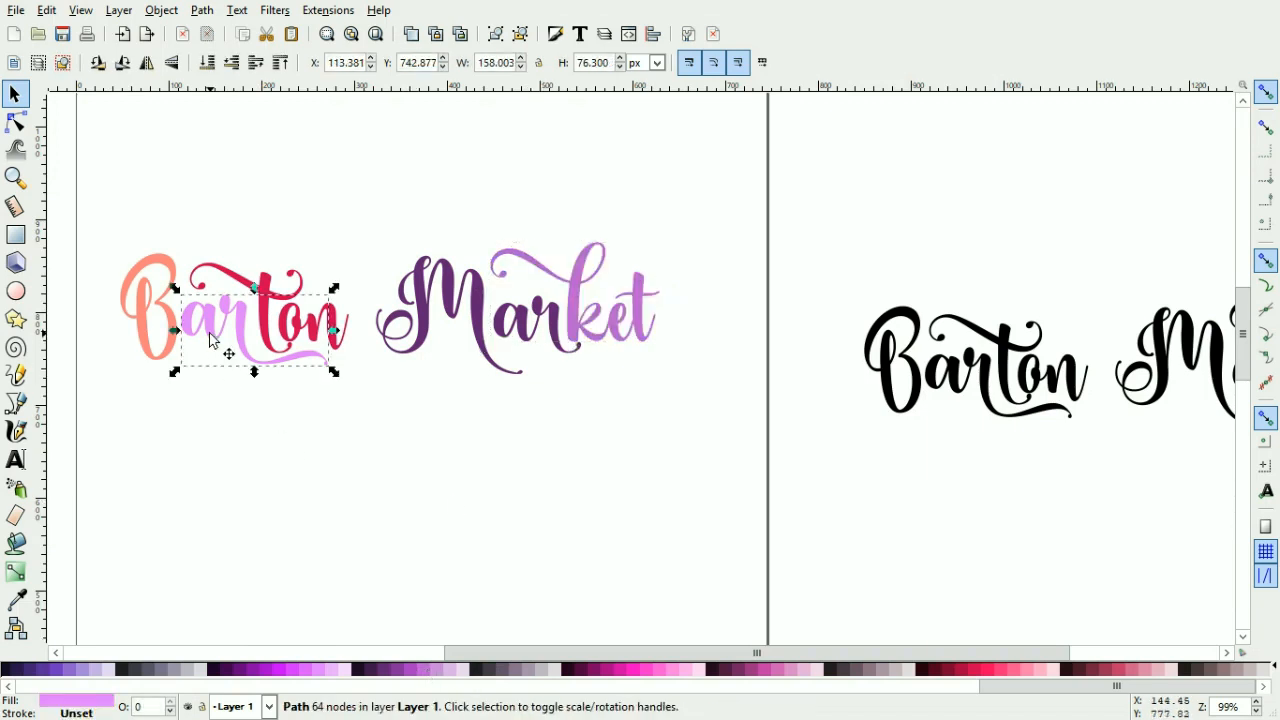
{"action": "left_click", "coordinate": [16, 600]}
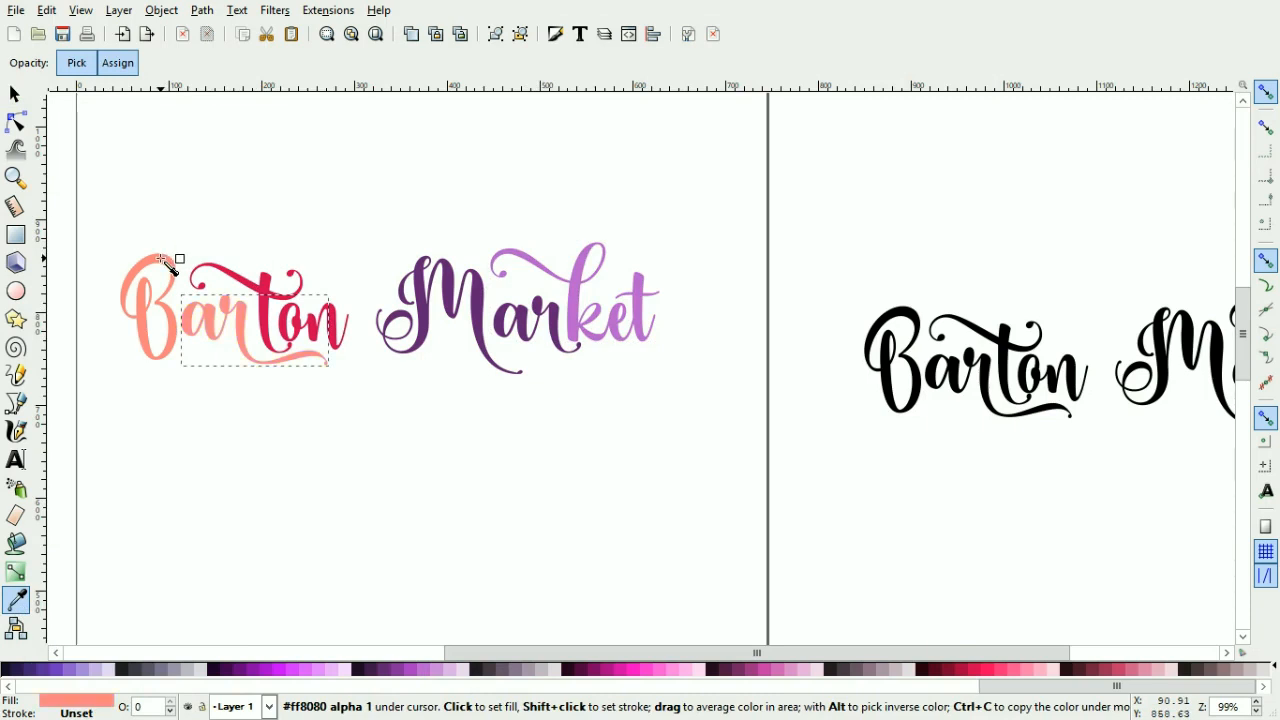
{"action": "left_click", "coordinate": [15, 93]}
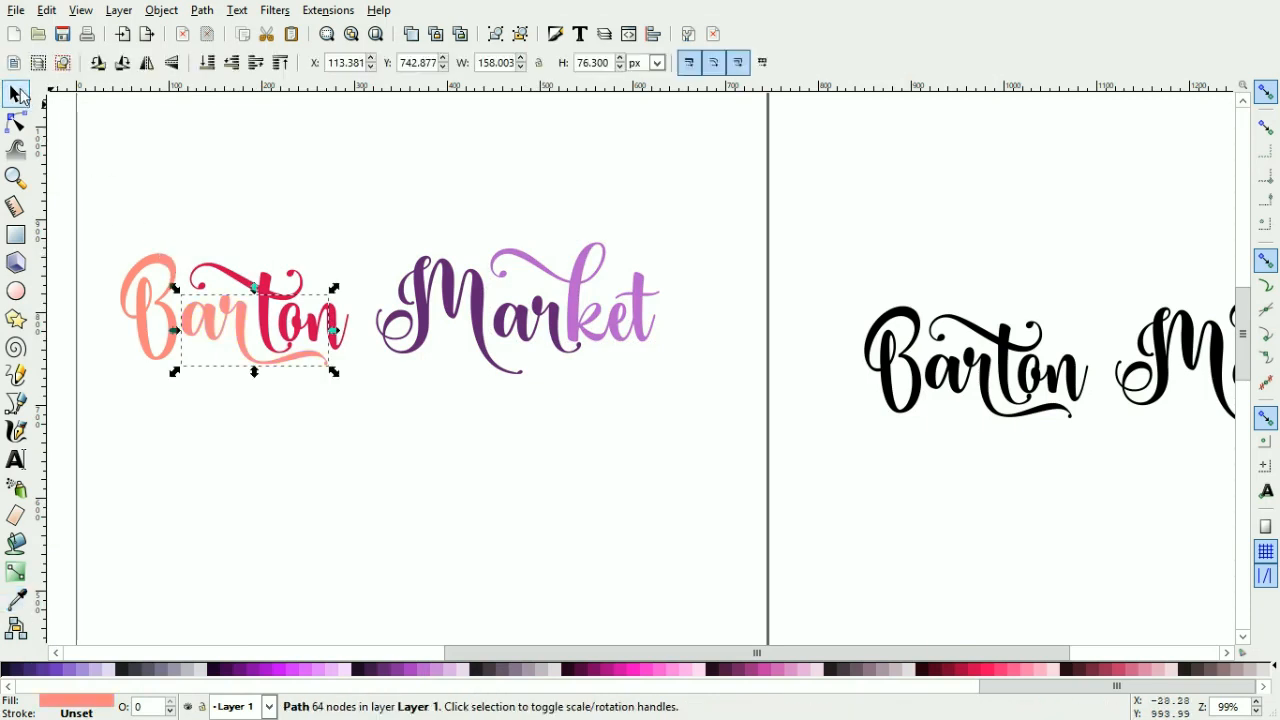
Step: Combine the salmon 'B' and 'ar' paths of Barton into one path
{"action": "left_click", "coordinate": [160, 315], "text": "shift"}
{"action": "left_click", "coordinate": [202, 10]}
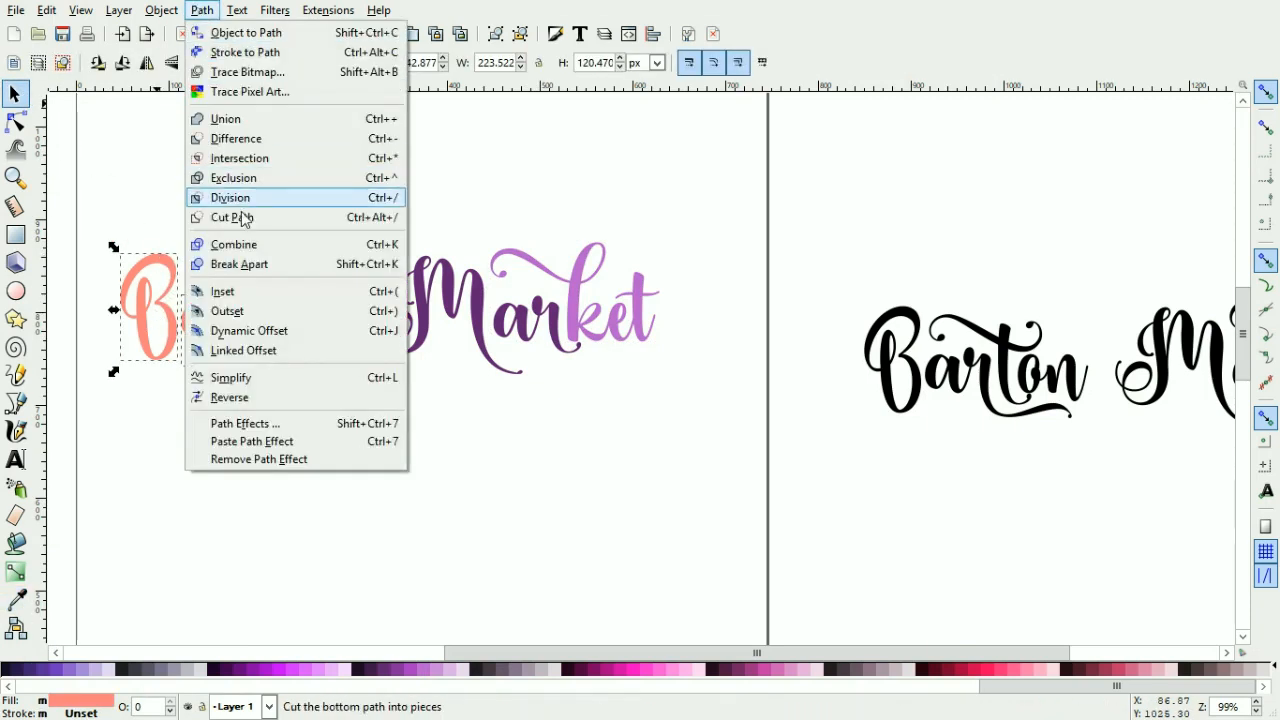
{"action": "left_click", "coordinate": [235, 245]}
{"action": "left_click", "coordinate": [343, 452]}
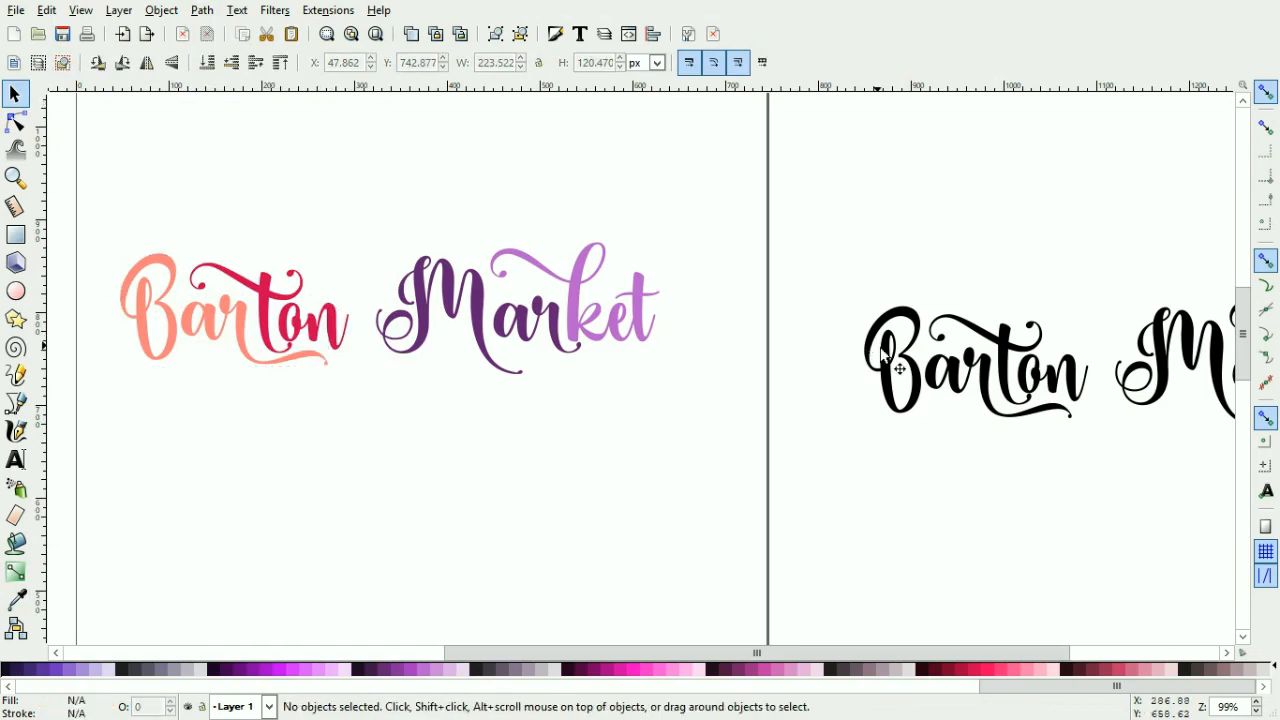
Step: Save the drawing as BartonMarket in Inkscape SVG format on the Desktop, replacing the existing file
{"action": "left_click", "coordinate": [10, 10]}
{"action": "left_click", "coordinate": [46, 150]}
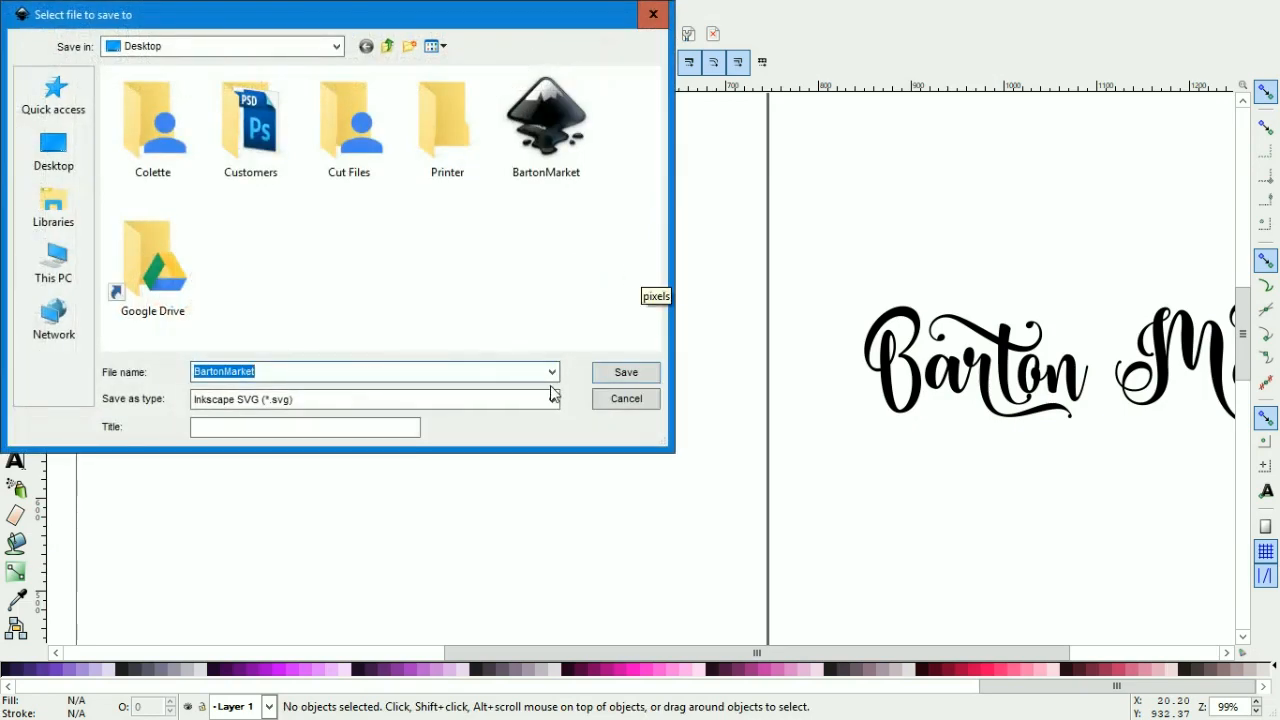
{"action": "left_click", "coordinate": [545, 399]}
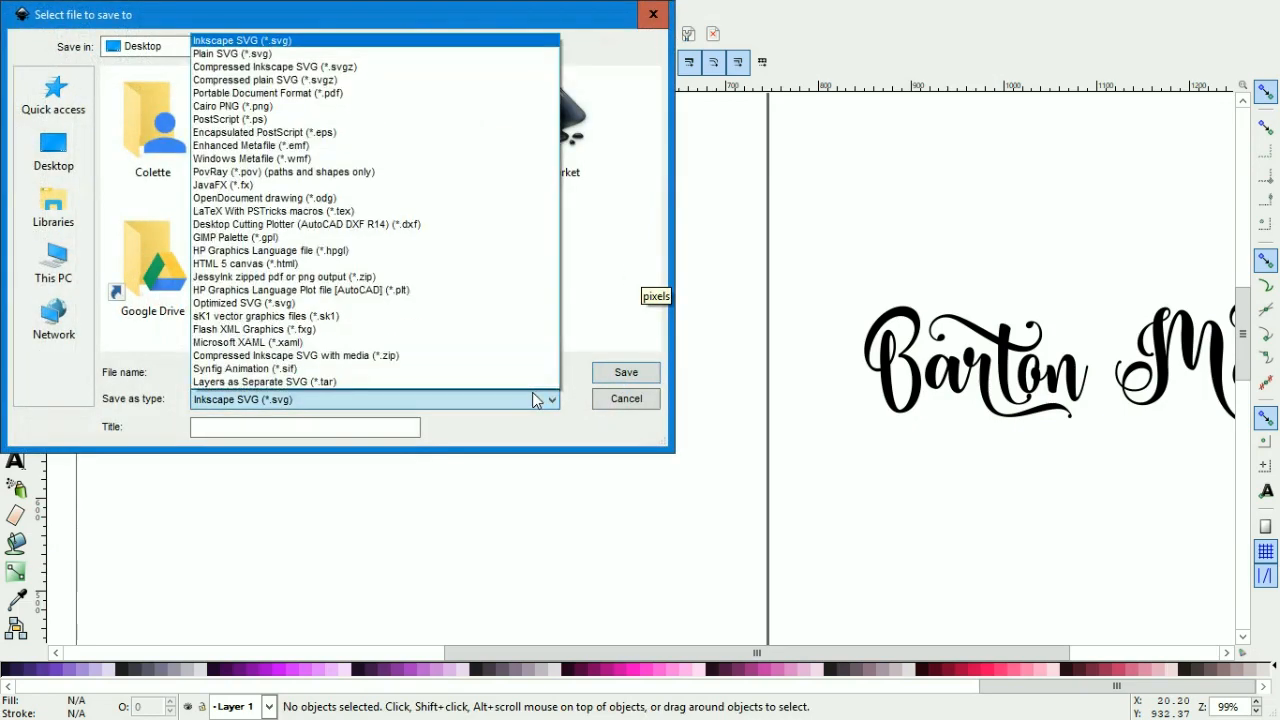
{"action": "left_click", "coordinate": [535, 400]}
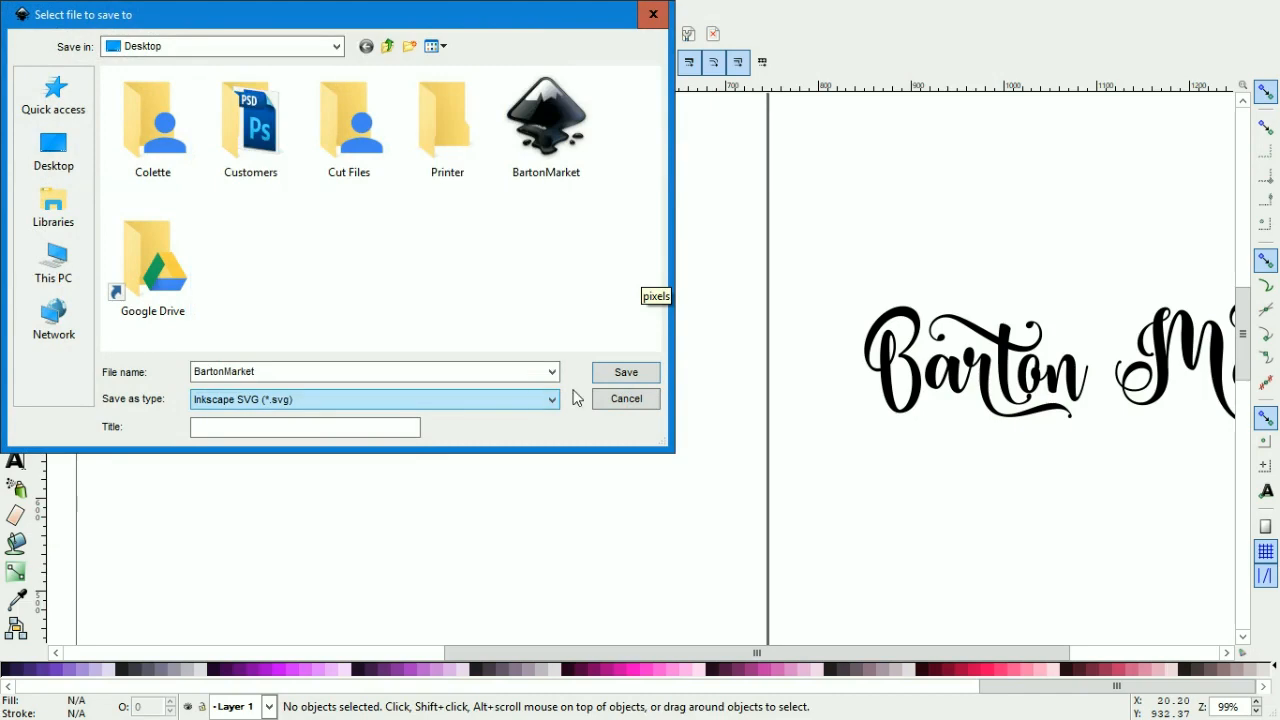
{"action": "left_click", "coordinate": [645, 376]}
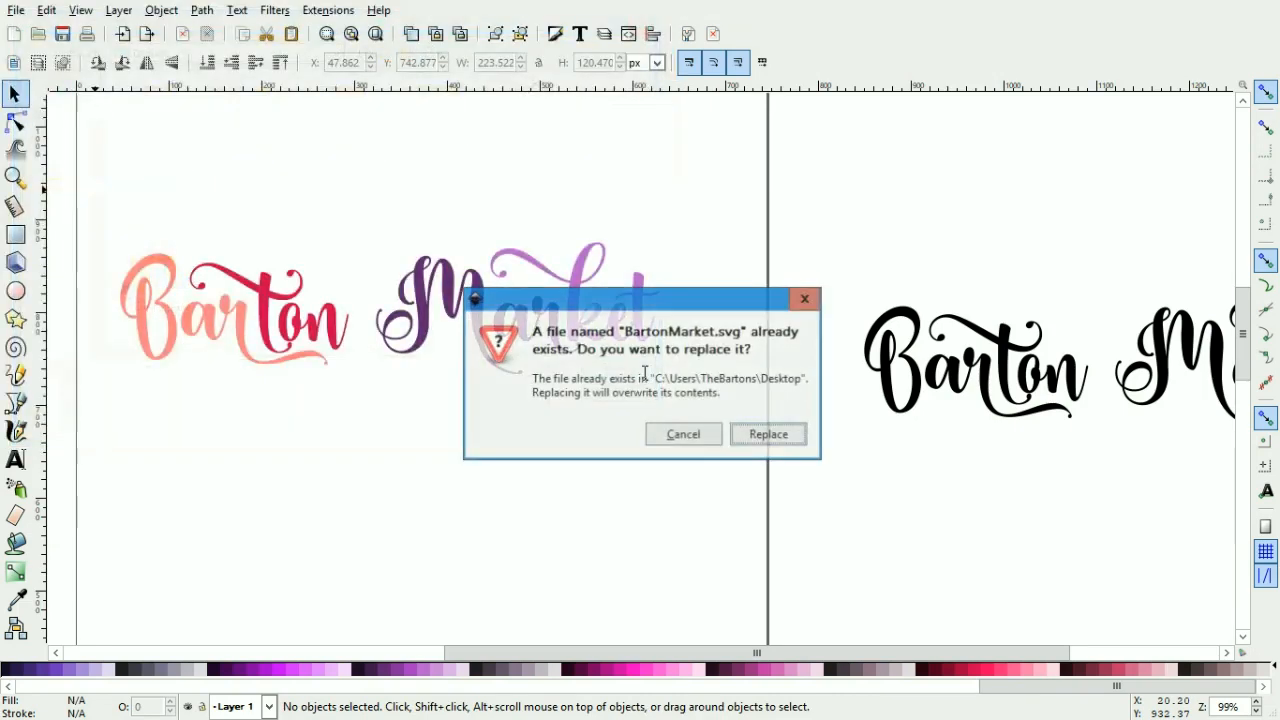
{"action": "left_click", "coordinate": [767, 434]}
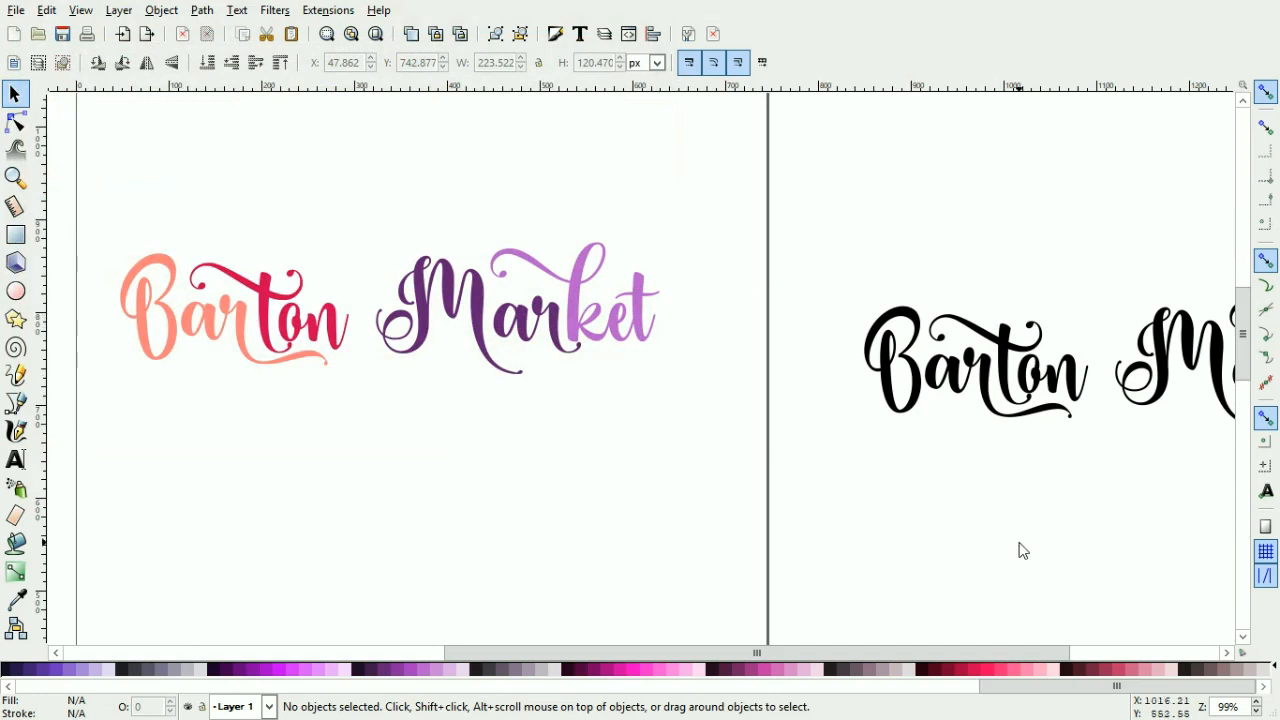
{"action": "left_click", "coordinate": [81, 10]}
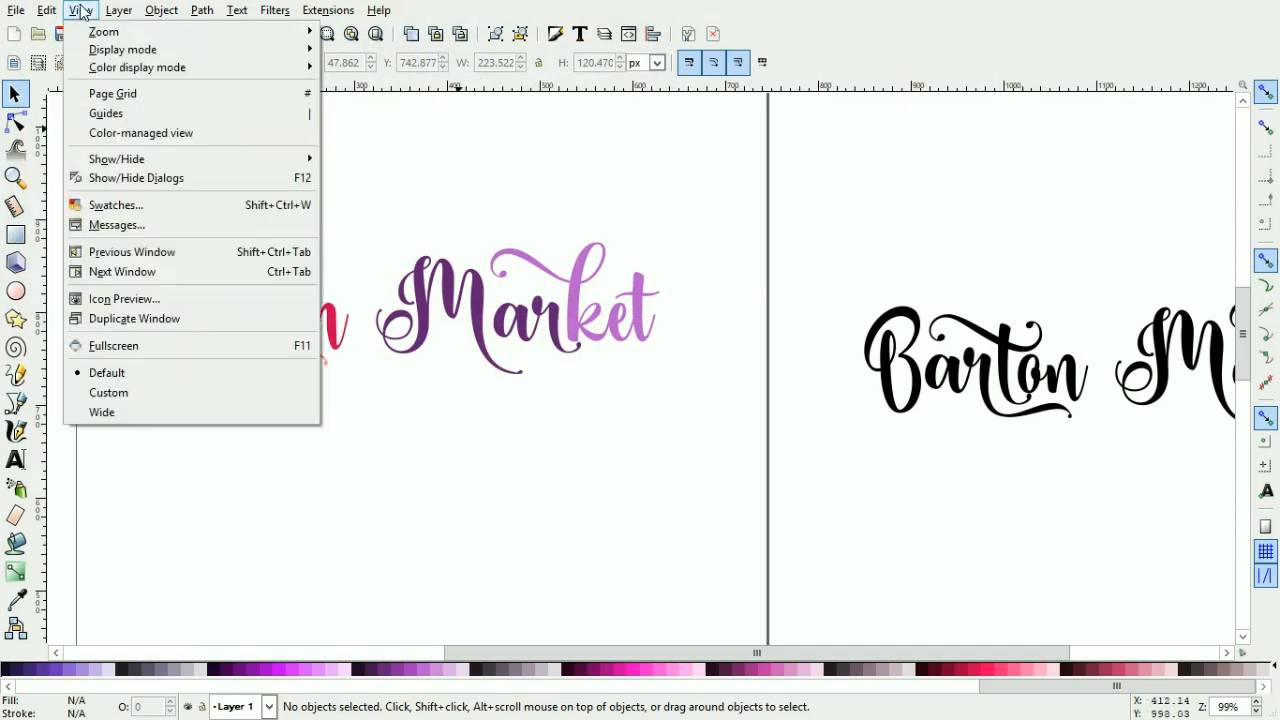